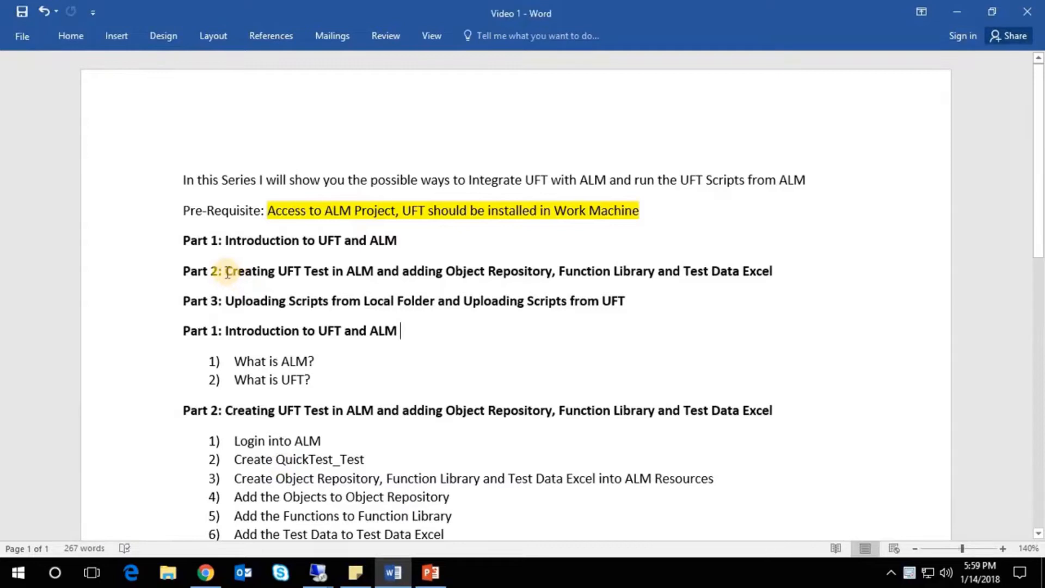
# Review the Part 2 line about creating a UFT test in ALM and adding its resources in the series outline.
pyautogui.click(227, 272)
pyautogui.moveTo(227, 272); pyautogui.dragTo(551, 272)
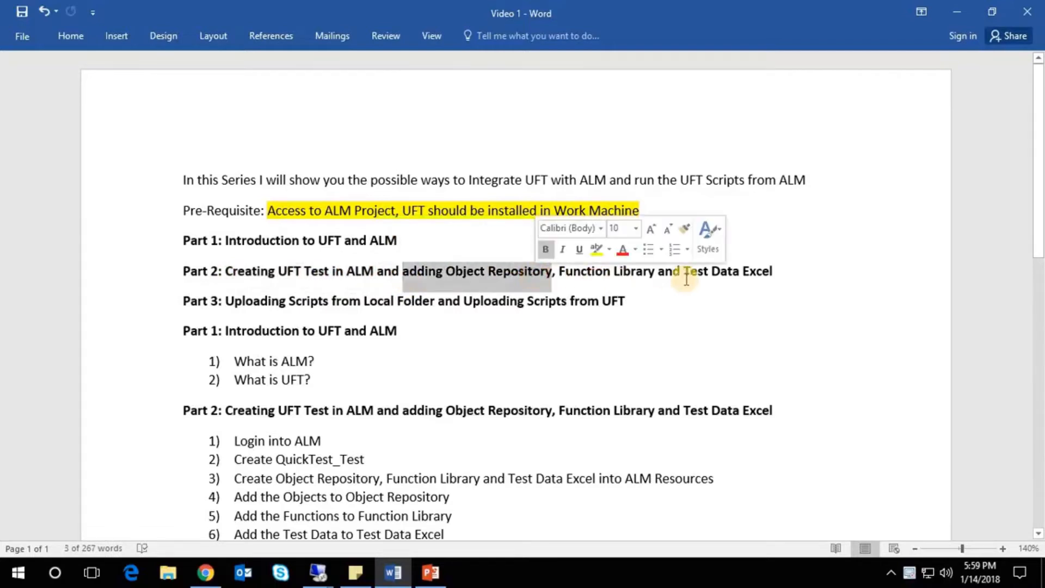
pyautogui.click(683, 322)
# Switch to the remote build server and look through the ATC001_Link_Verification script folder in Unified Functional Testing.
pyautogui.moveTo(318, 571)
pyautogui.click(310, 526)
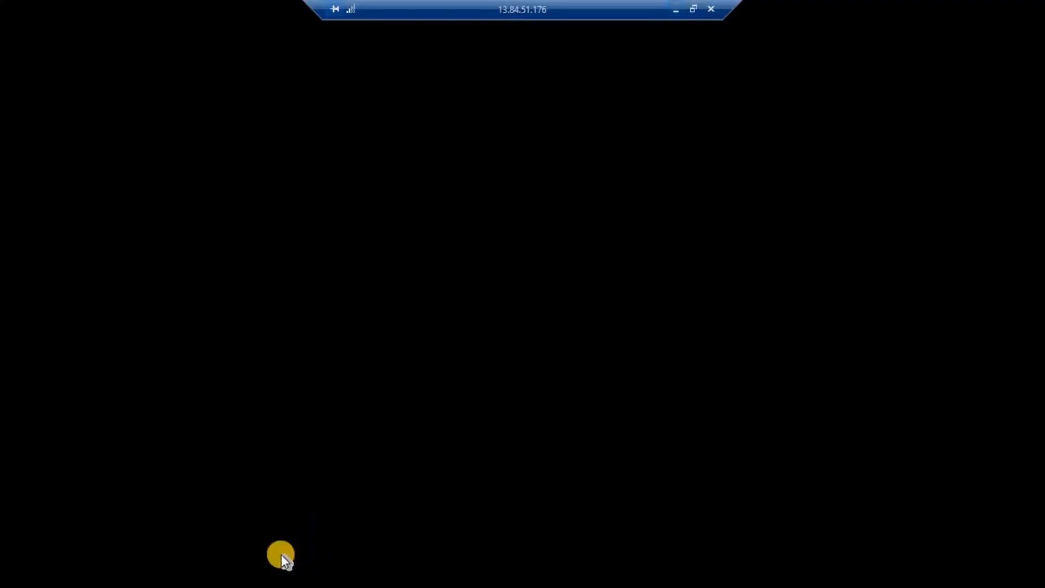
pyautogui.click(165, 571)
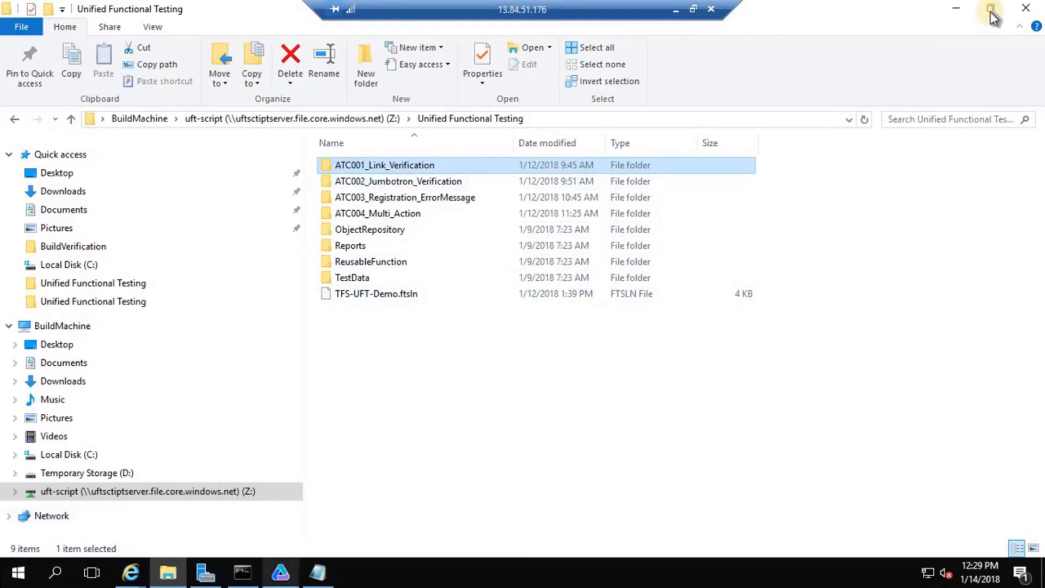
pyautogui.doubleClick(387, 164)
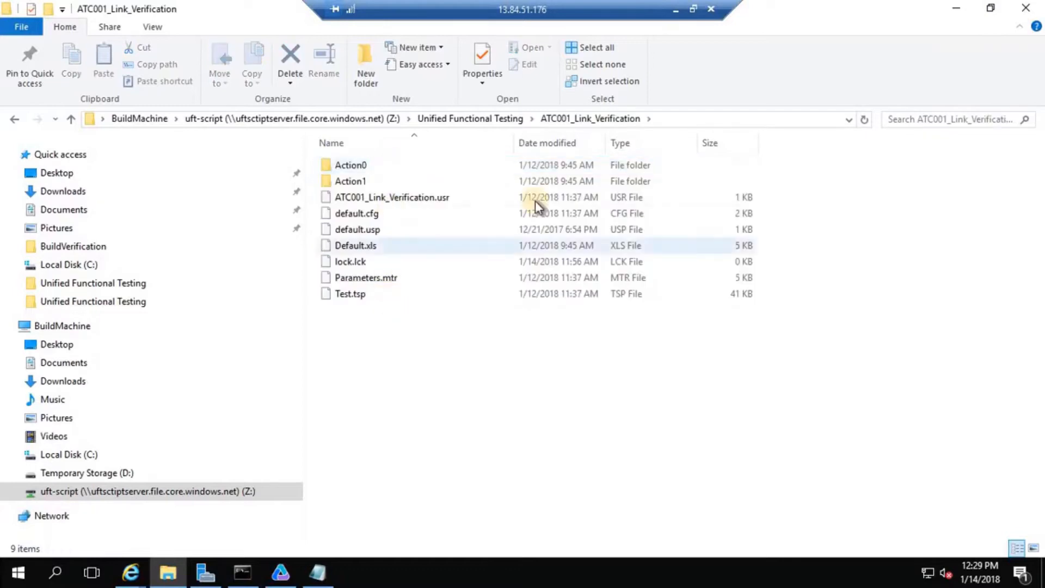
pyautogui.click(957, 9)
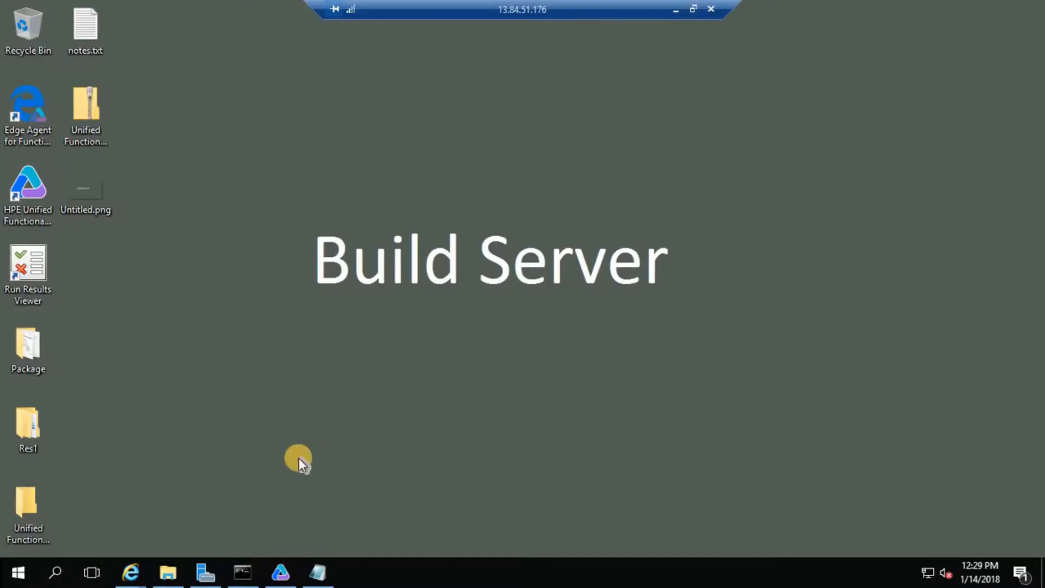
# Switch to HPE Unified Functional Testing and examine the whole Link_Verification action script.
pyautogui.click(281, 574)
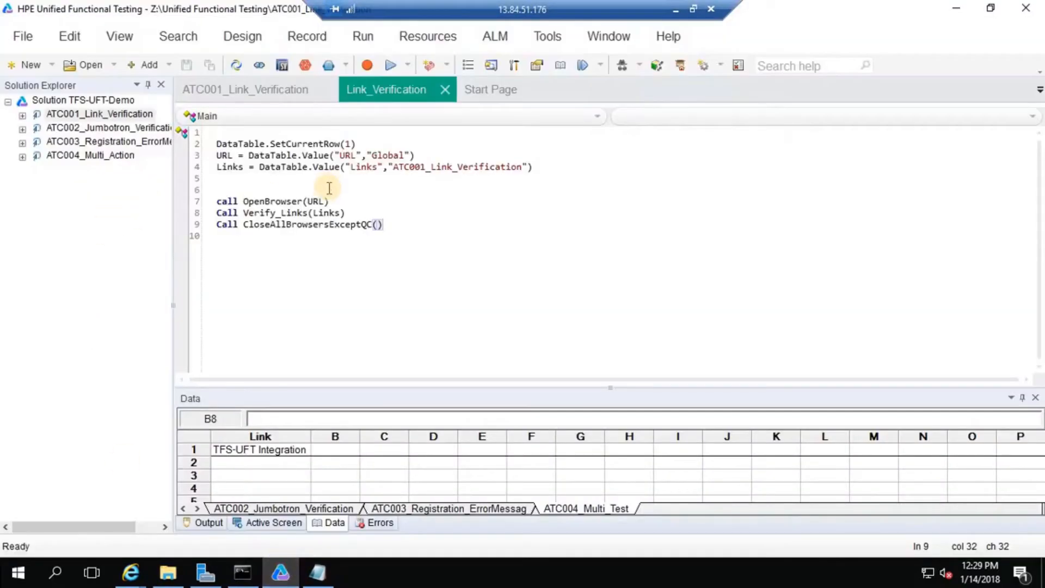
pyautogui.moveTo(217, 236); pyautogui.dragTo(191, 123)
pyautogui.hotkey('ctrl', 'c')
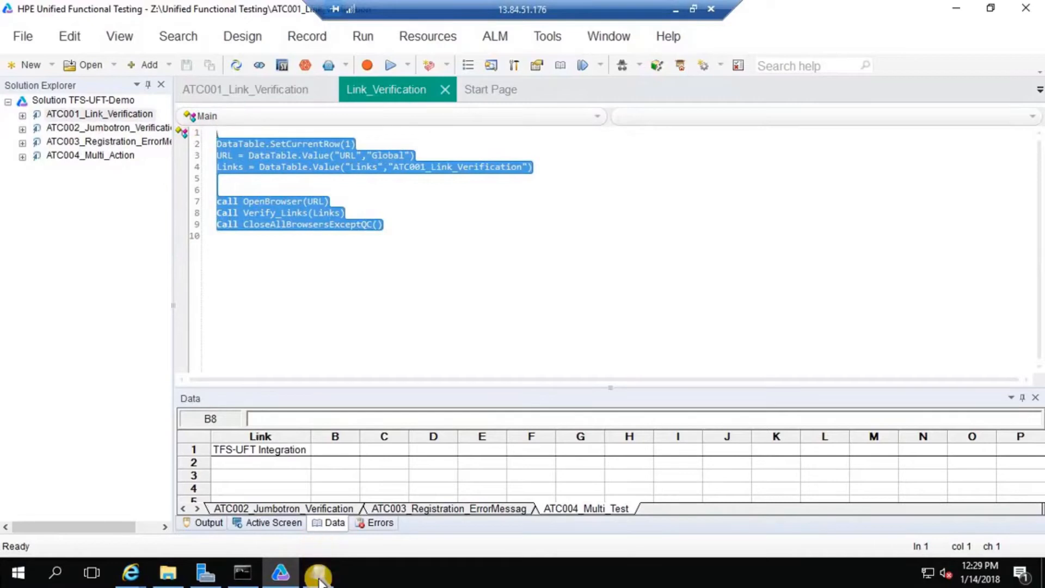
# Review the list of main HP UFT script components in Notepad, and close HPE Unified Functional Testing.
pyautogui.click(318, 574)
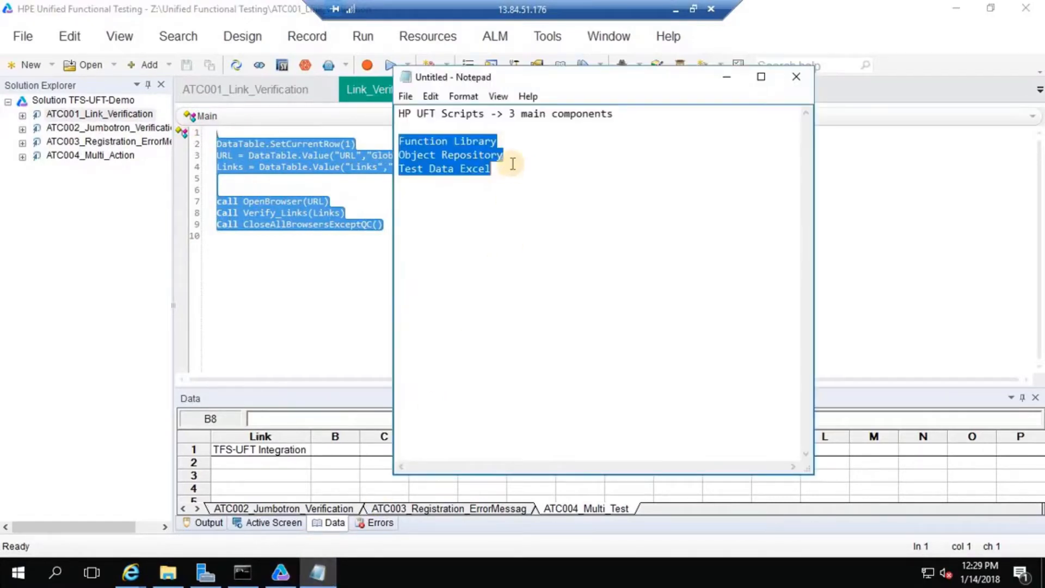
pyautogui.click(509, 166)
pyautogui.moveTo(418, 140); pyautogui.dragTo(366, 103)
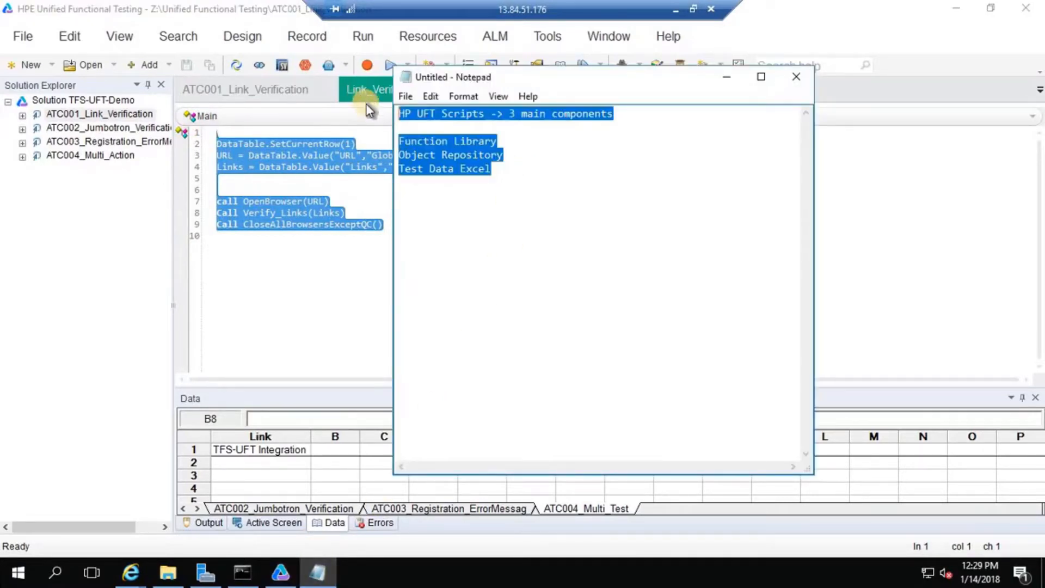
pyautogui.hotkey('ctrl', 'v')
pyautogui.click(939, 9)
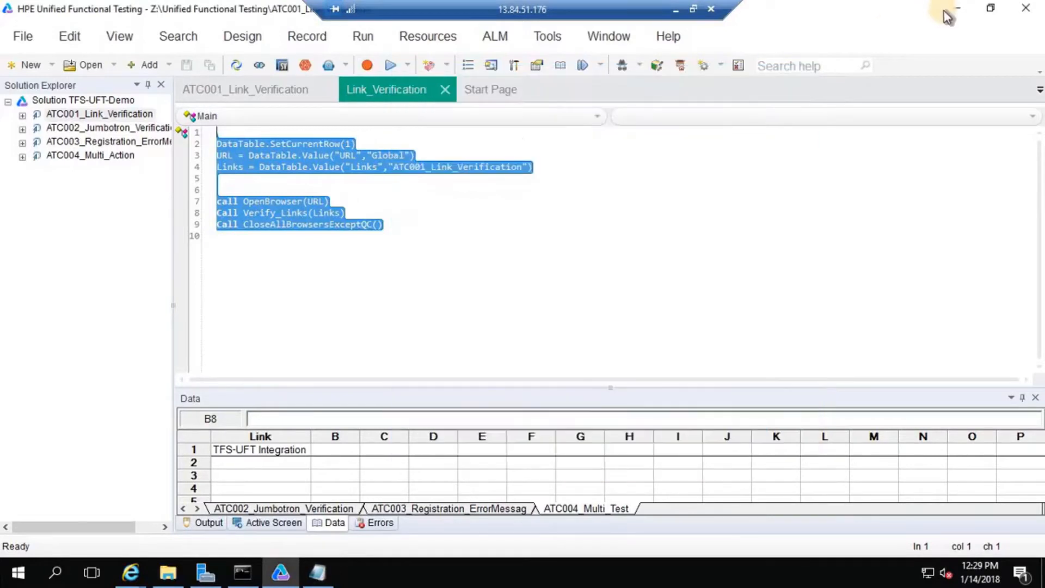
pyautogui.click(1033, 10)
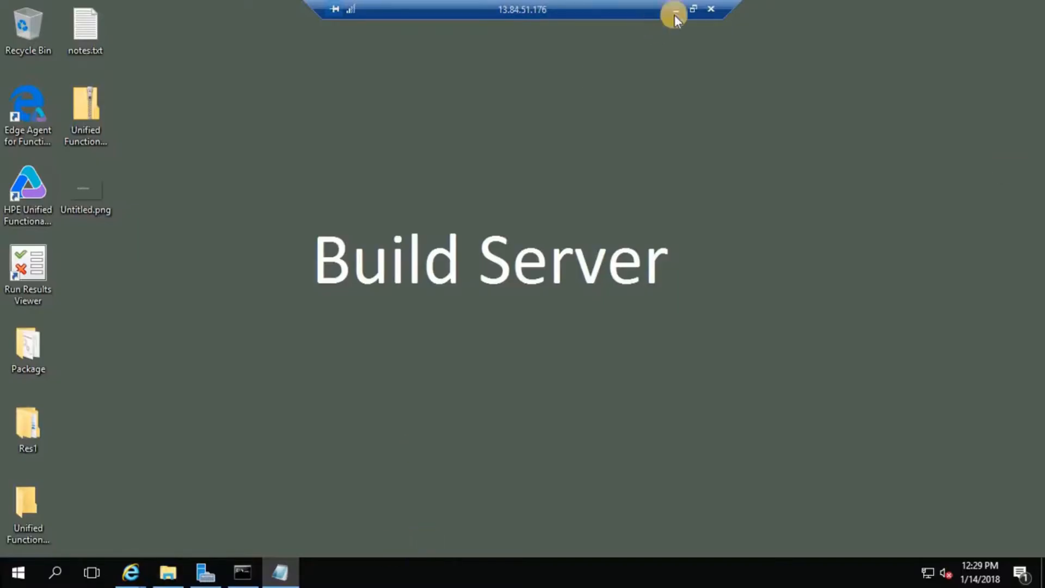
# Return to the Word outline on the local machine and review the Part 2 steps, starting with the ALM login.
pyautogui.click(675, 11)
pyautogui.click(471, 380)
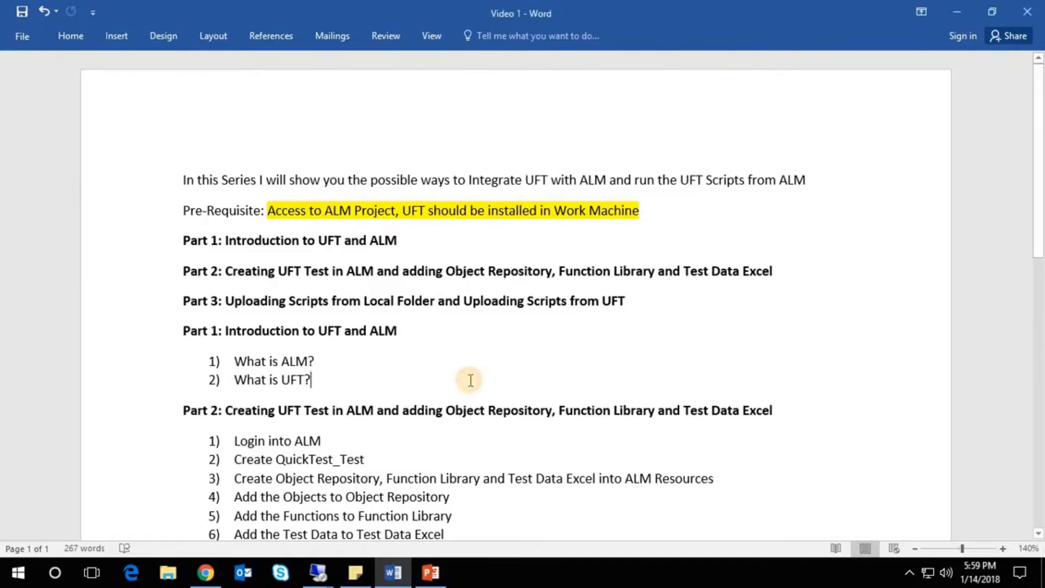
pyautogui.scroll(-3, 470, 380)
pyautogui.moveTo(236, 289); pyautogui.dragTo(333, 289)
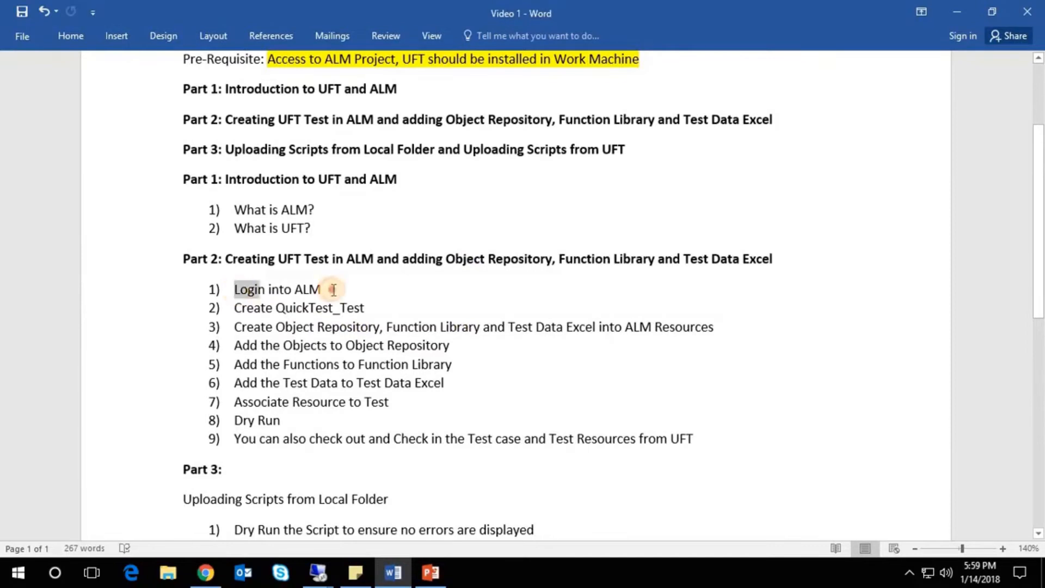
# Switch back to the remote build server and bring up the Application Lifecycle Management login page in Internet Explorer.
pyautogui.click(956, 11)
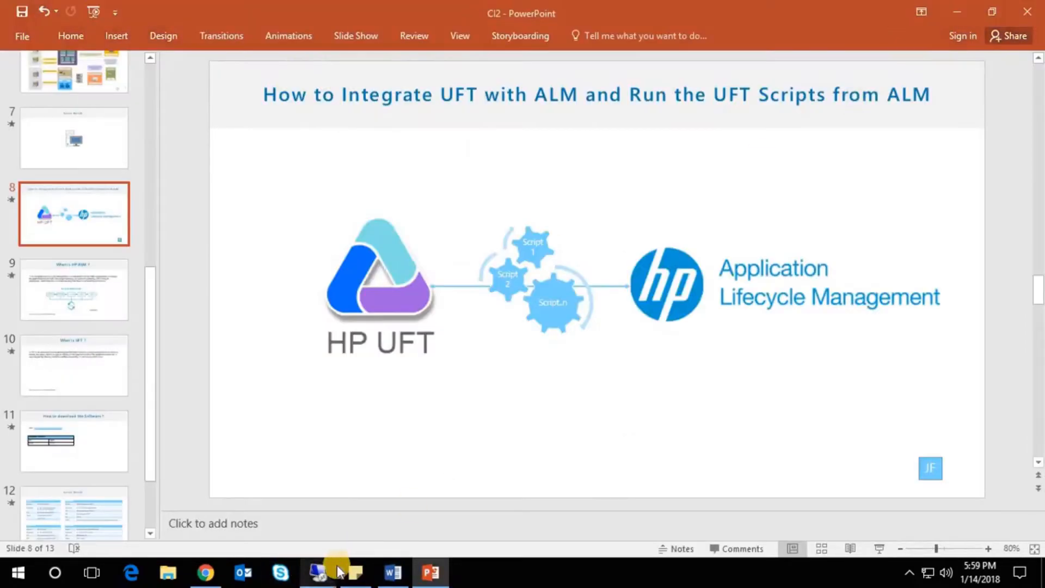
pyautogui.moveTo(337, 572)
pyautogui.click(322, 514)
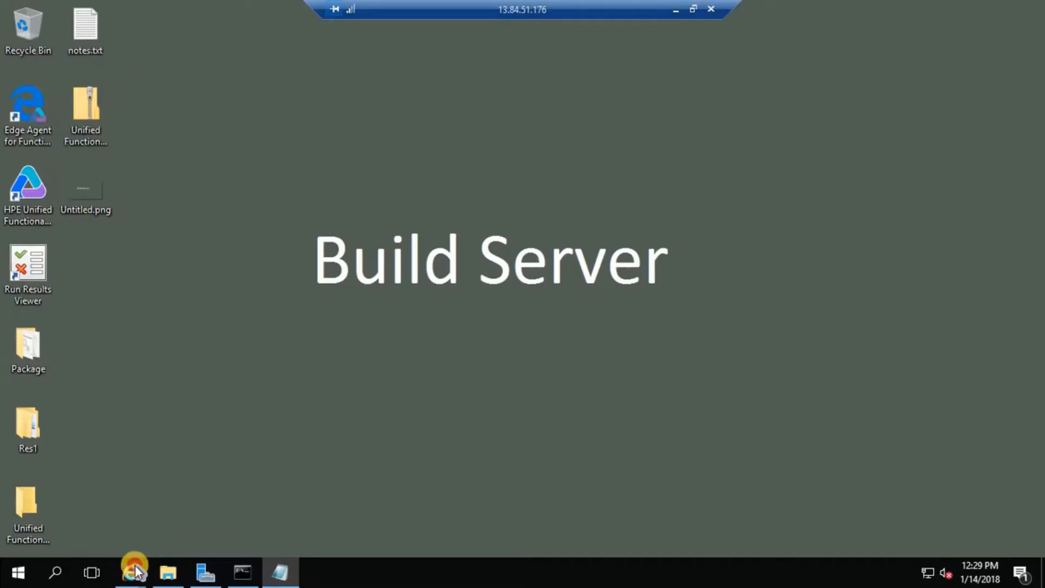
pyautogui.moveTo(133, 571)
pyautogui.click(233, 512)
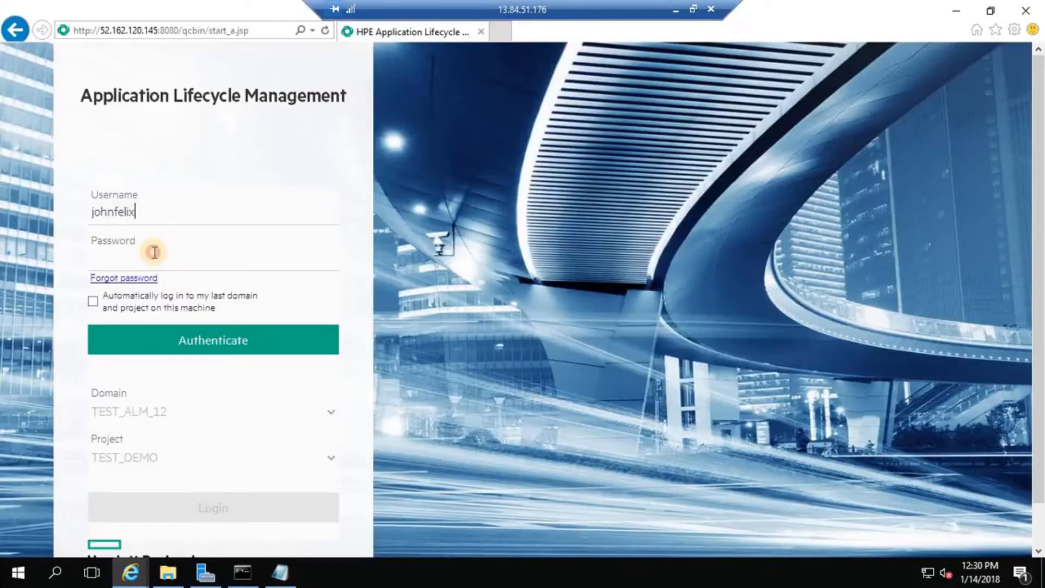
# Enter the account password, authenticate, log in to project TEST_DEMO in domain TEST_ALM_12, and dismiss the welcome message.
pyautogui.click(155, 252)
pyautogui.write('**')
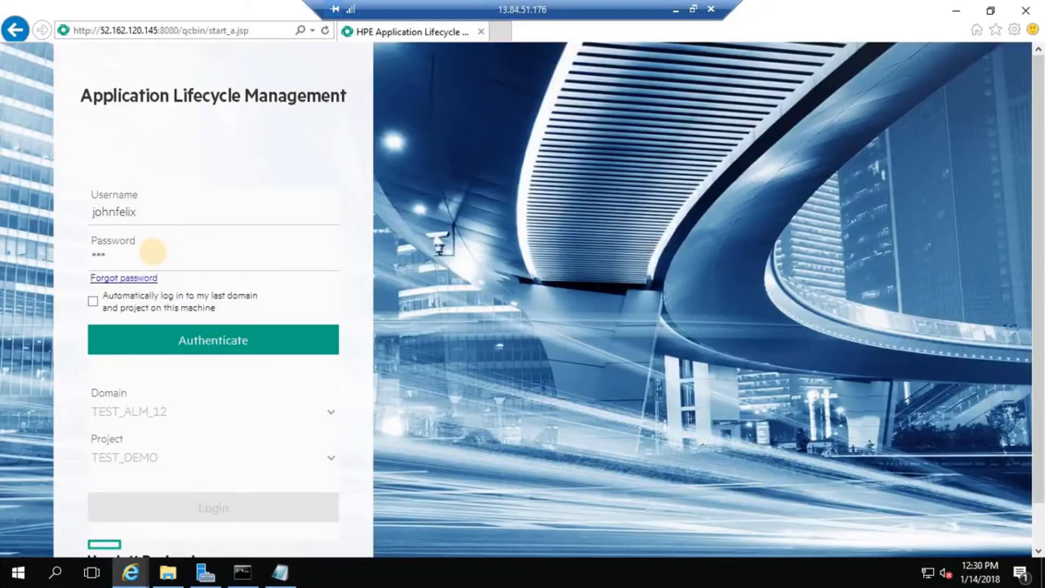
pyautogui.write('**********')
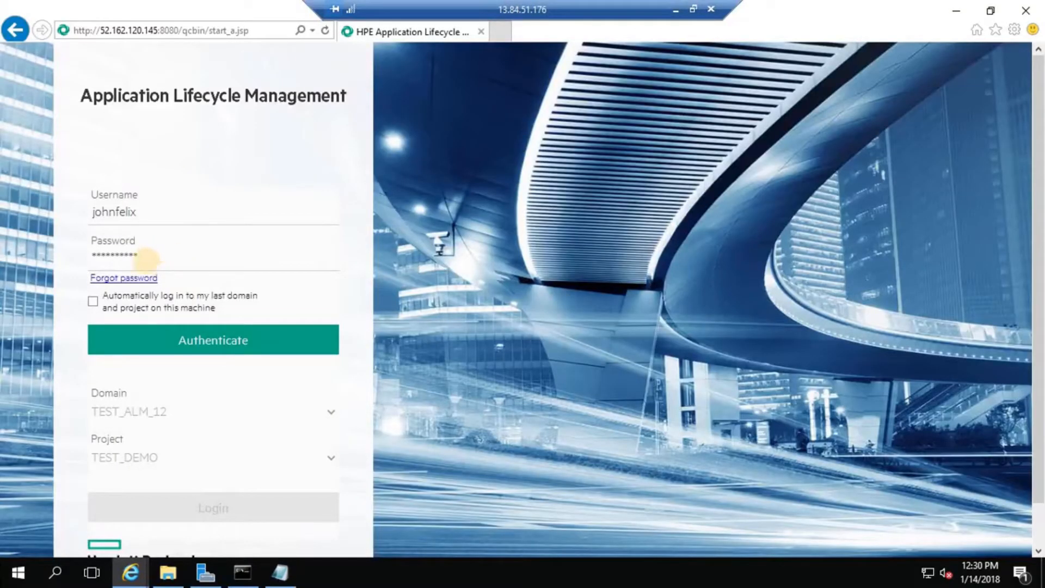
pyautogui.click(111, 342)
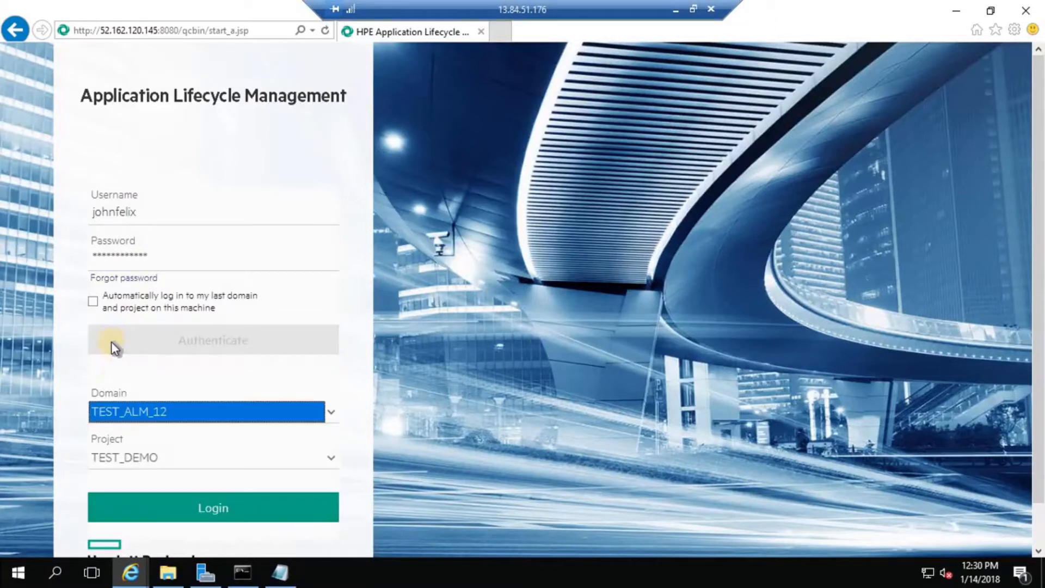
pyautogui.click(152, 499)
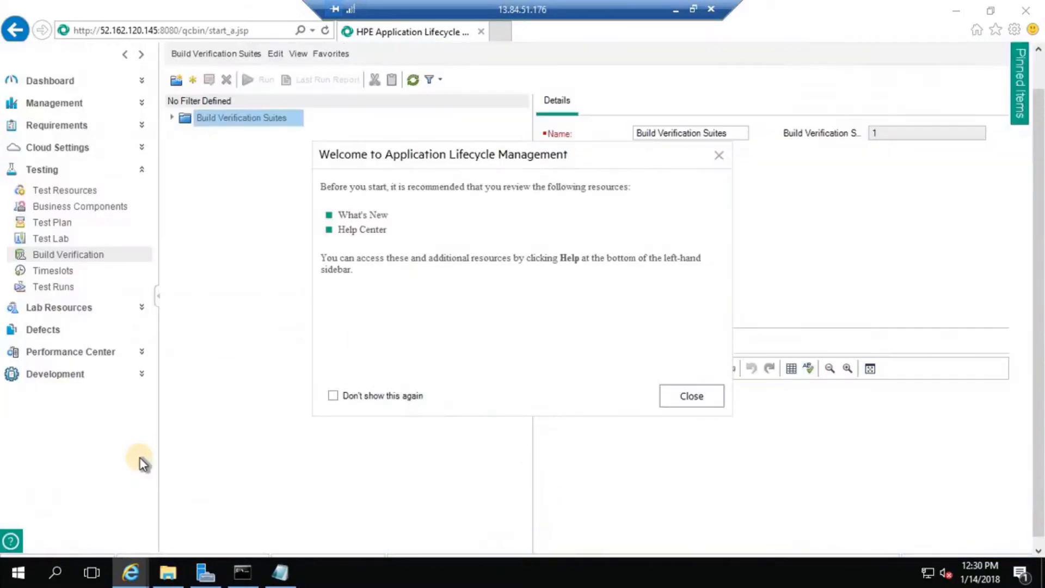
pyautogui.click(690, 397)
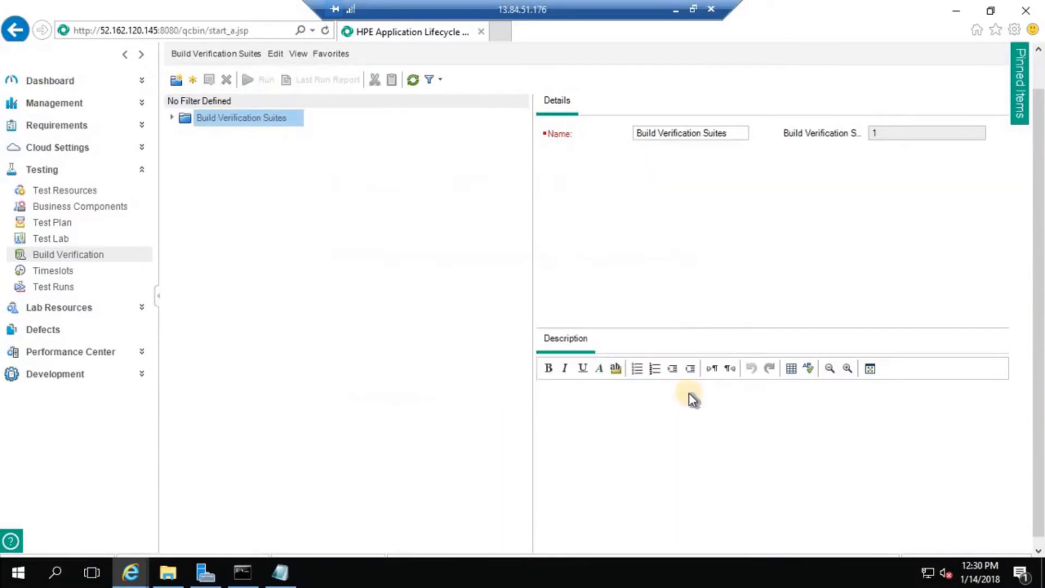
# Create a test folder named UFT-Demo under Subject in the Test Plan module.
pyautogui.click(60, 224)
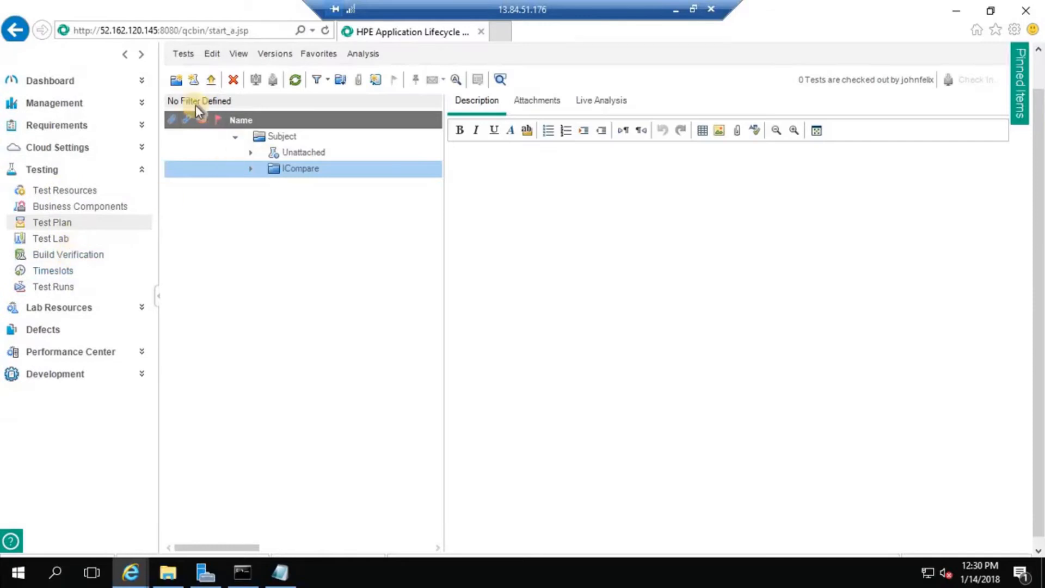
pyautogui.click(259, 140)
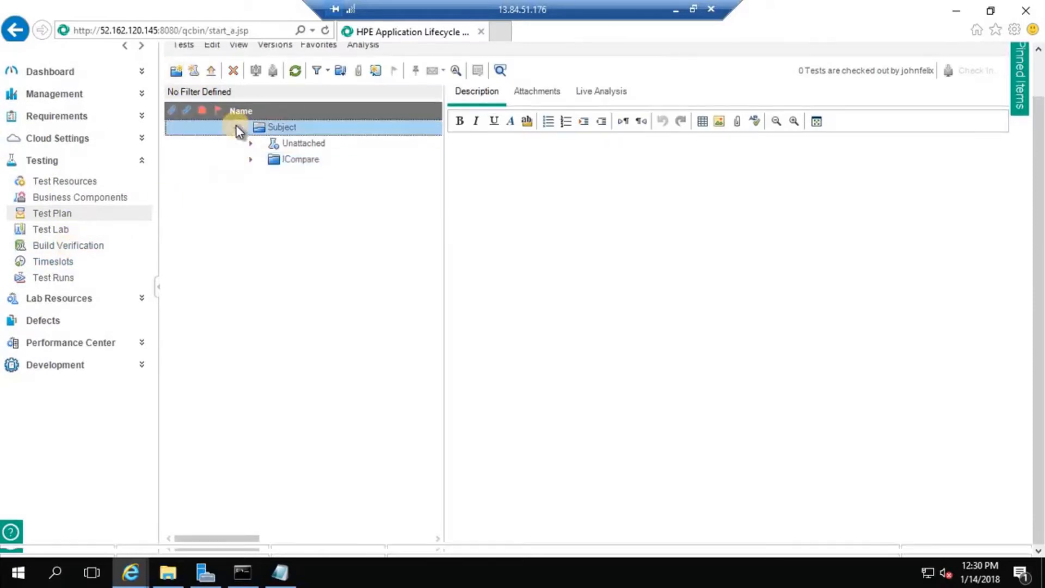
pyautogui.click(175, 70)
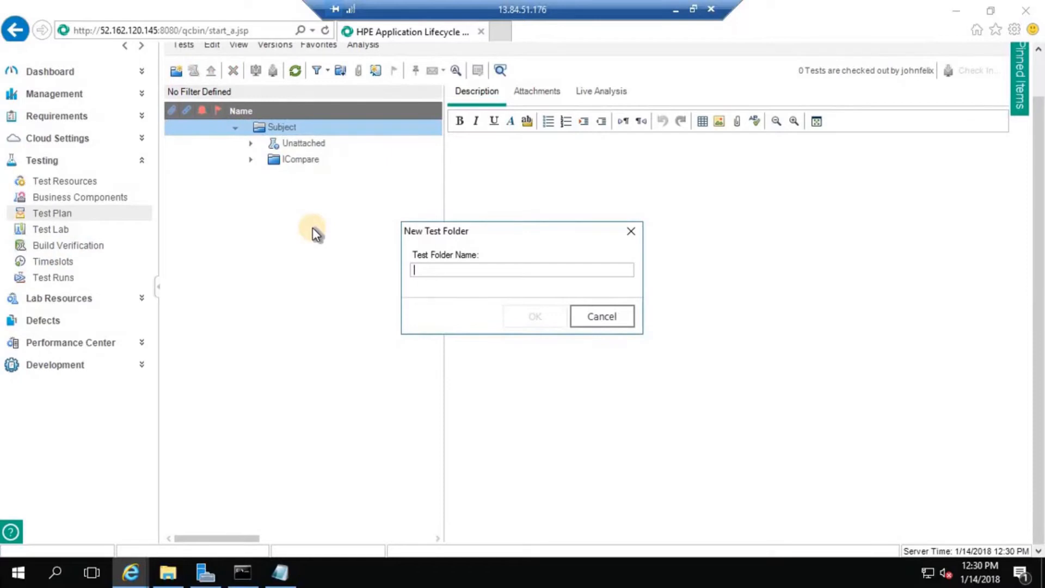
pyautogui.write('UFT-Demo')
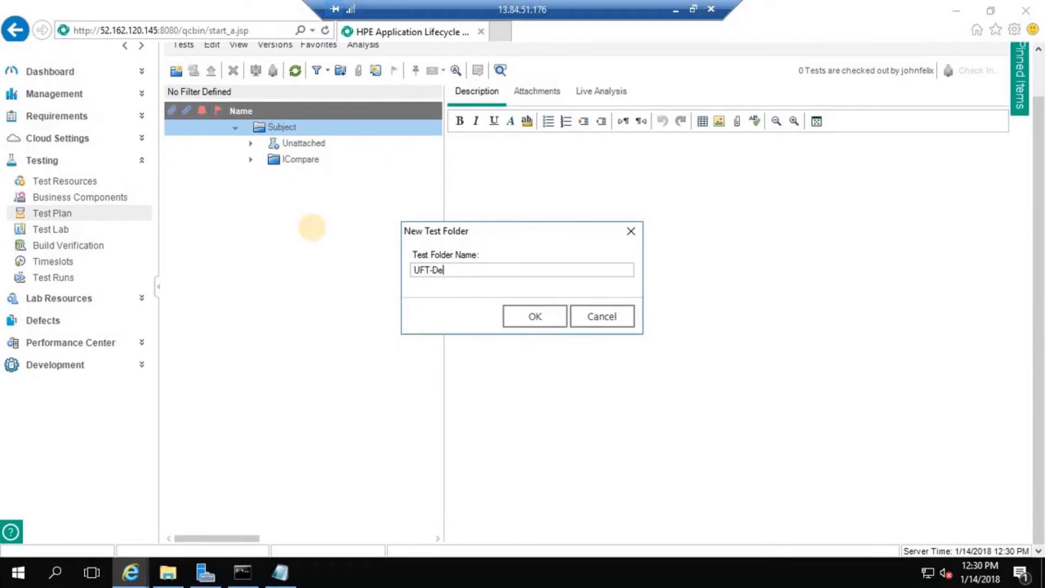
pyautogui.click(532, 311)
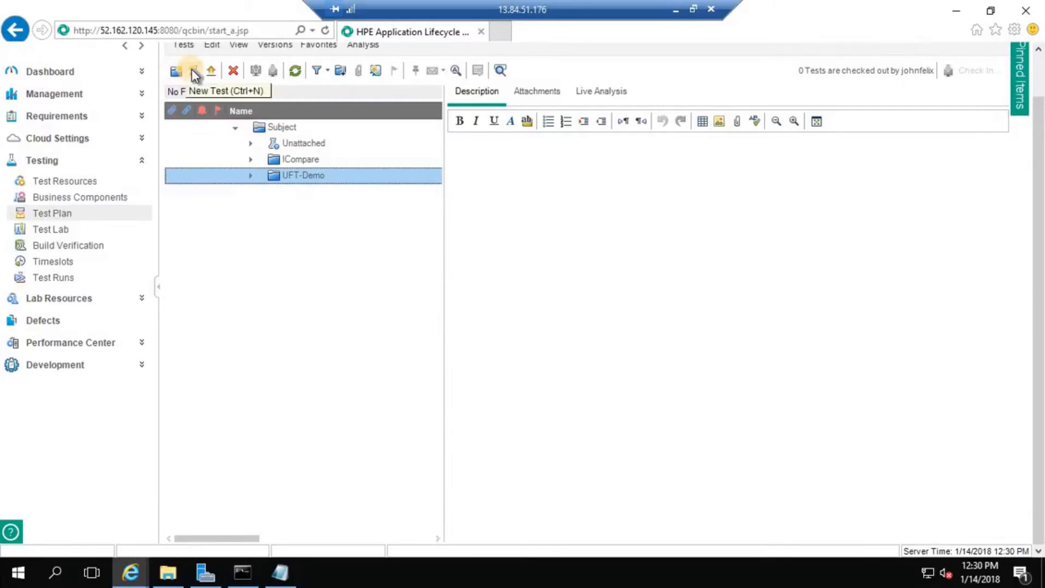
# Start a new test in the UFT-Demo folder with the type QUICKTEST_TEST.
pyautogui.click(192, 70)
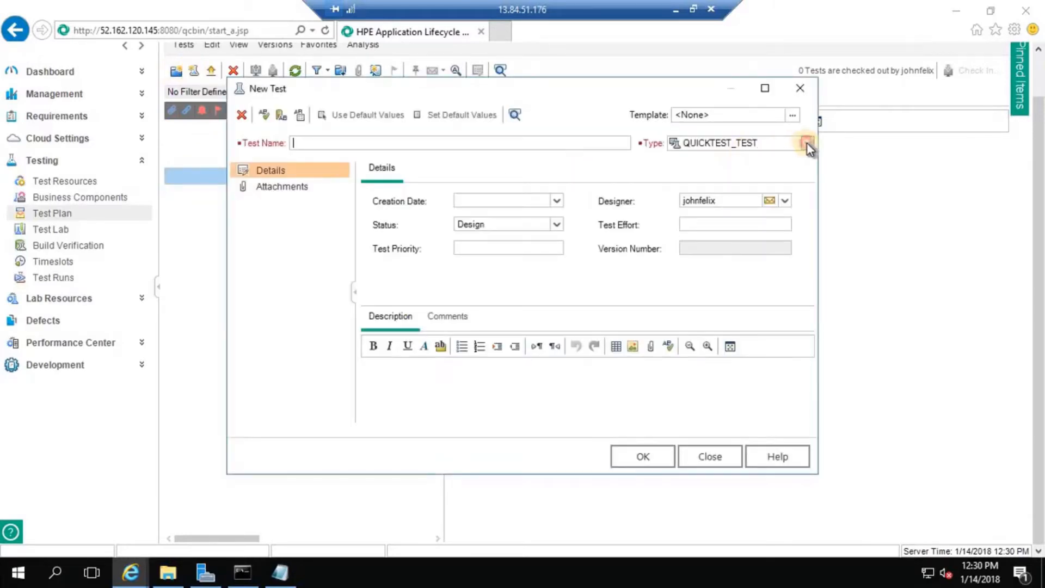
pyautogui.click(806, 143)
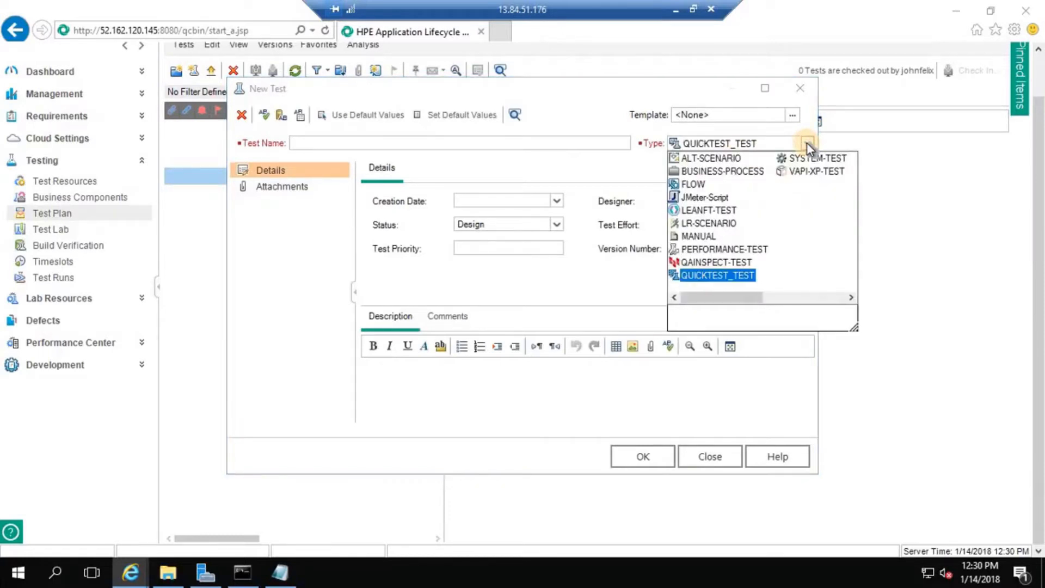
pyautogui.click(720, 275)
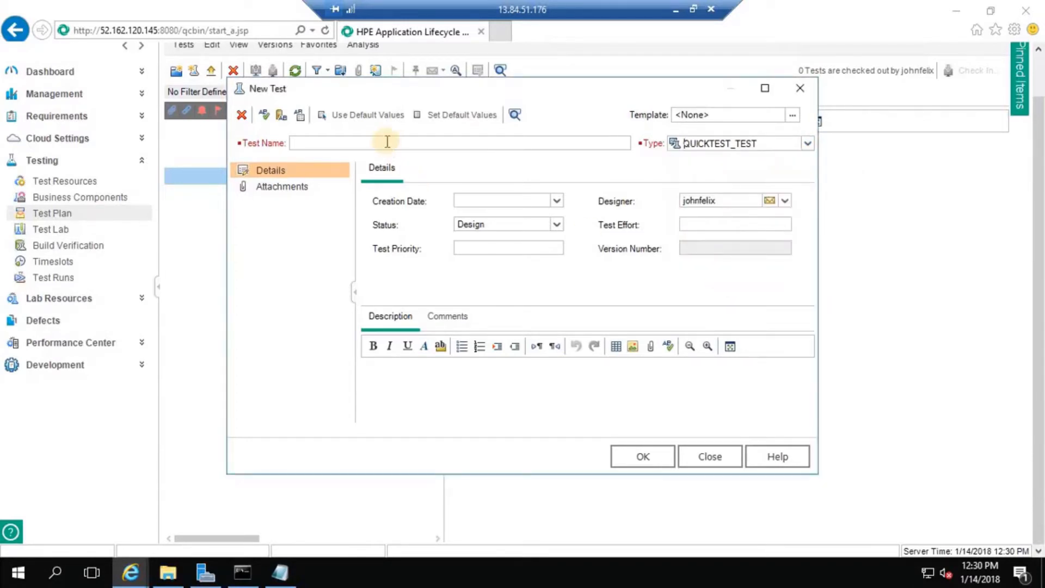
# Copy the name ATC001_Link_Verification from the script folder in File Explorer, use it as the test name, and create the test.
pyautogui.click(387, 141)
pyautogui.click(168, 573)
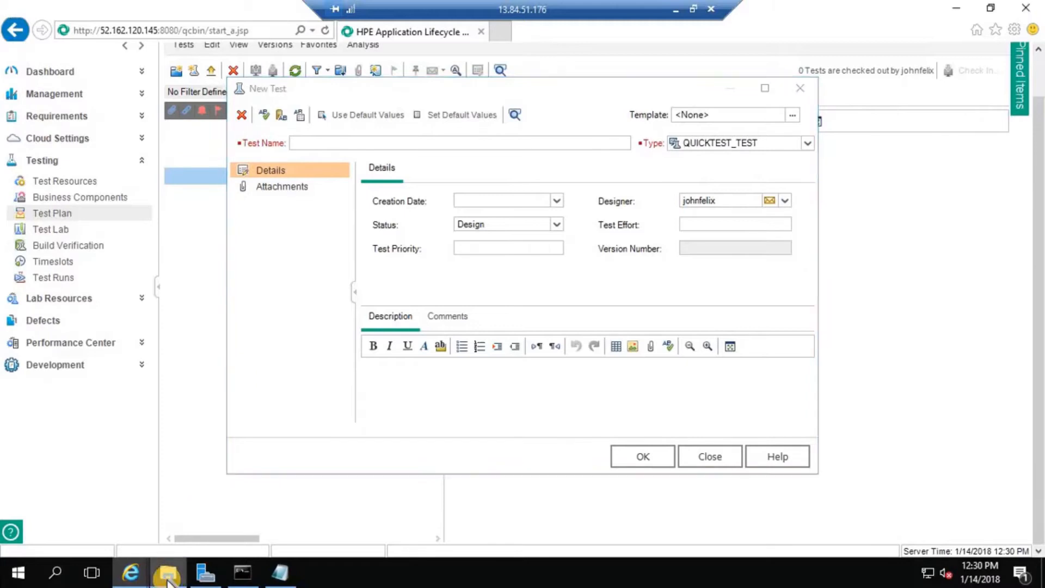
pyautogui.click(462, 116)
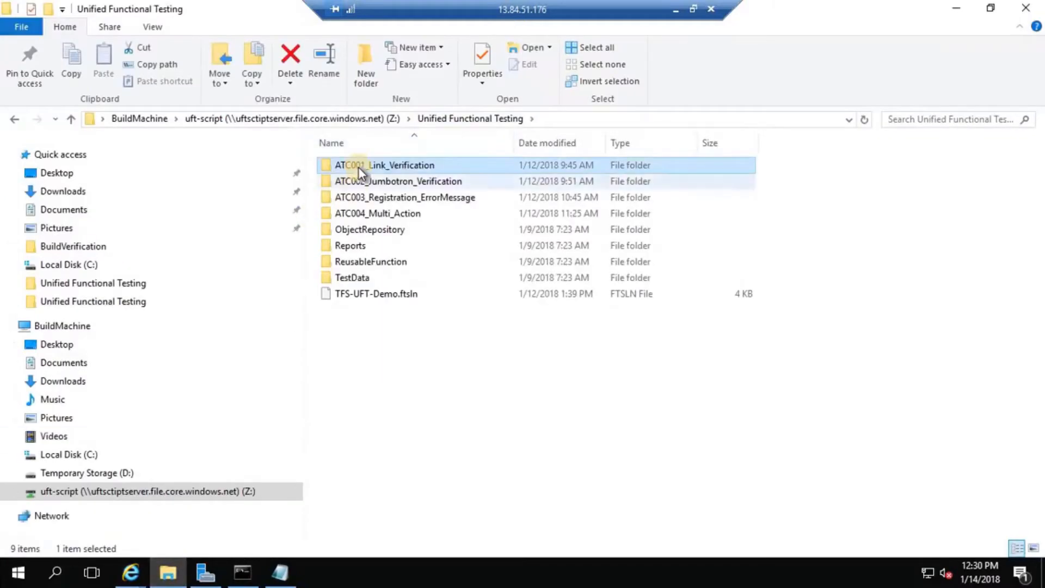
pyautogui.click(358, 168)
pyautogui.hotkey('ctrl', 'c')
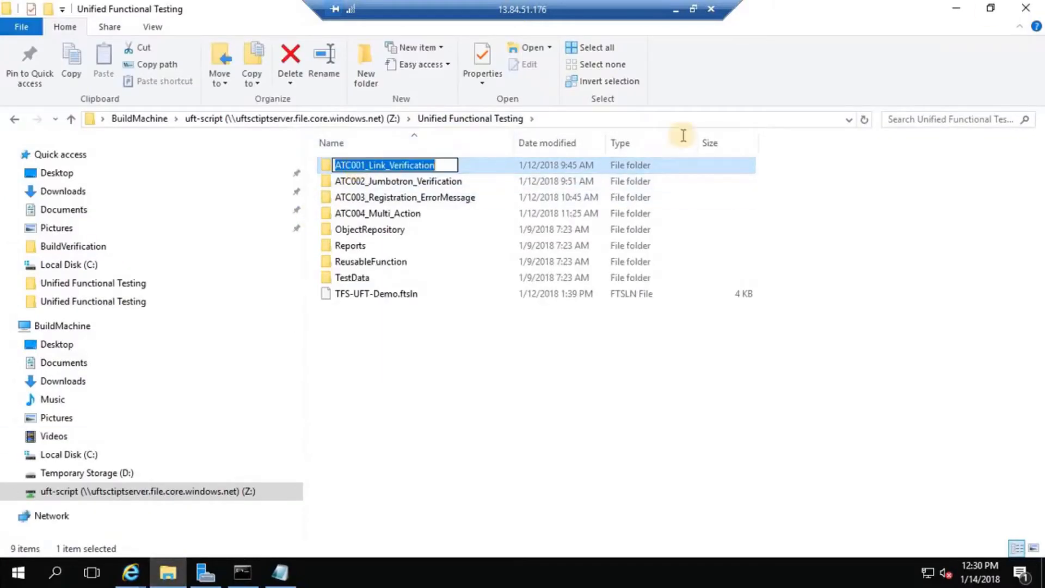
pyautogui.click(956, 8)
pyautogui.click(467, 142)
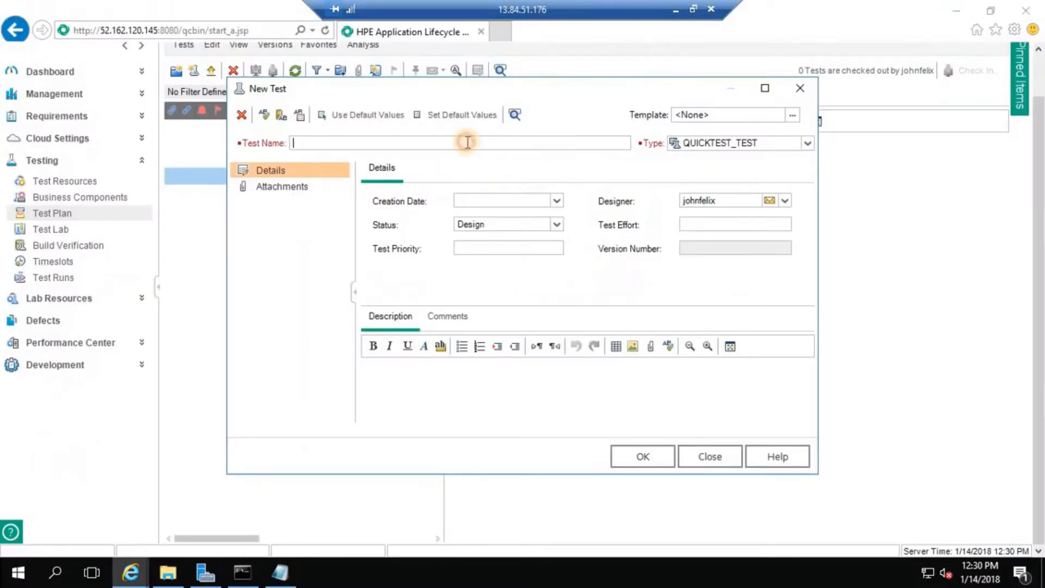
pyautogui.hotkey('ctrl', 'v')
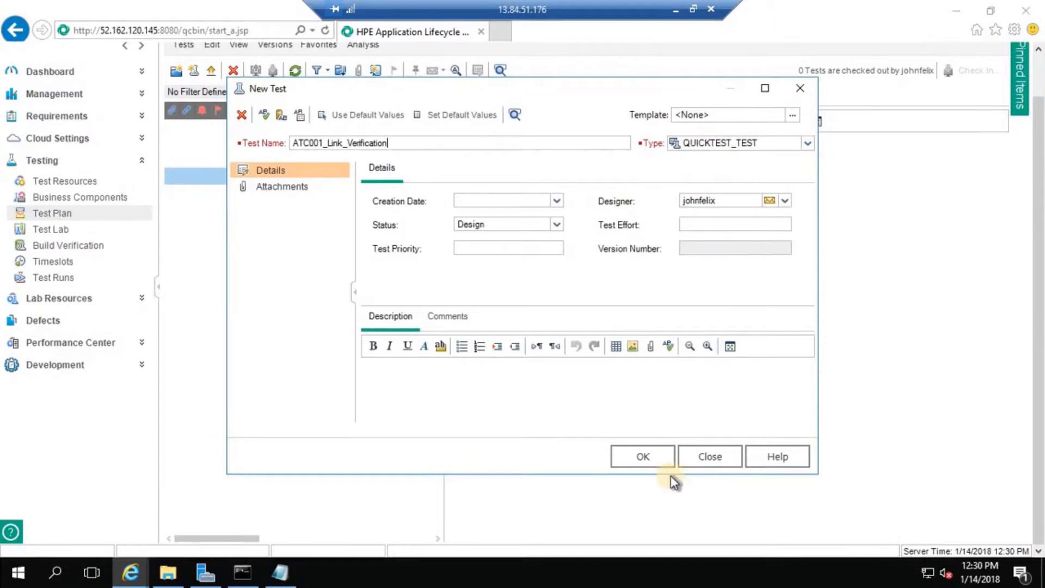
pyautogui.click(662, 458)
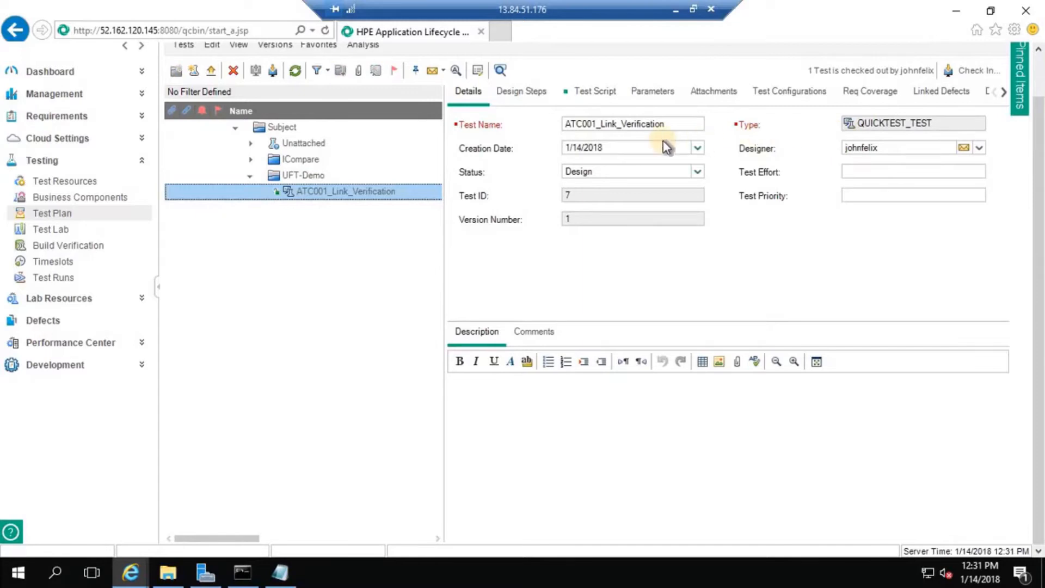
# Display the script of ATC001_Link_Verification, declining the Active Screen images download, and launch the test in UFT.
pyautogui.click(865, 124)
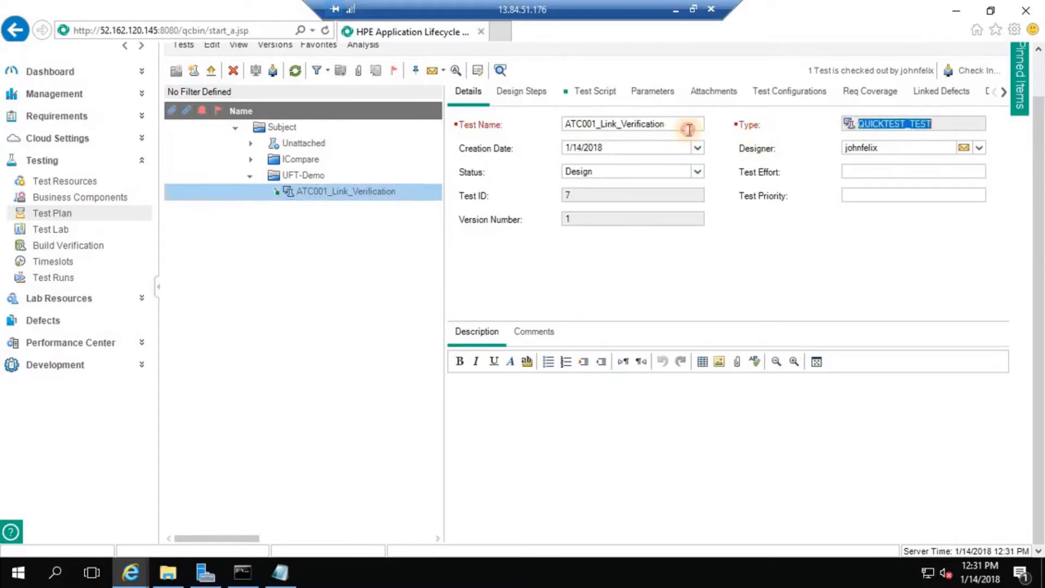
pyautogui.doubleClick(564, 124)
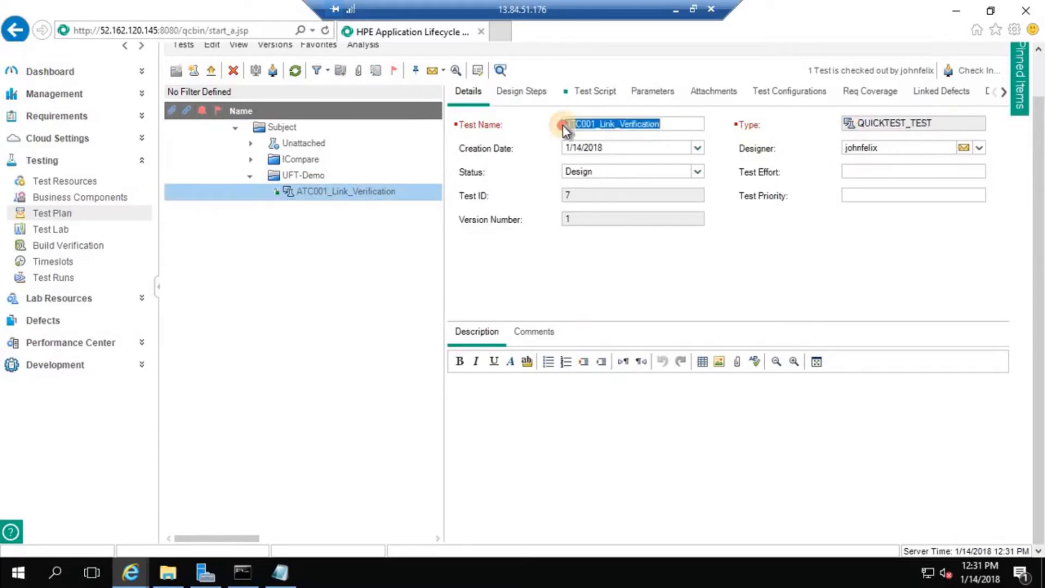
pyautogui.click(595, 95)
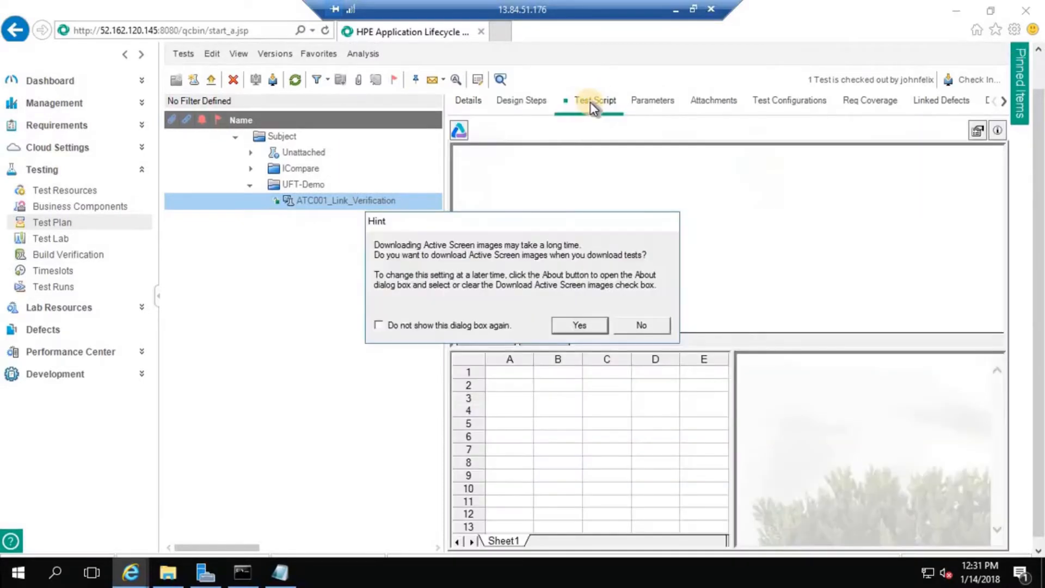
pyautogui.click(635, 325)
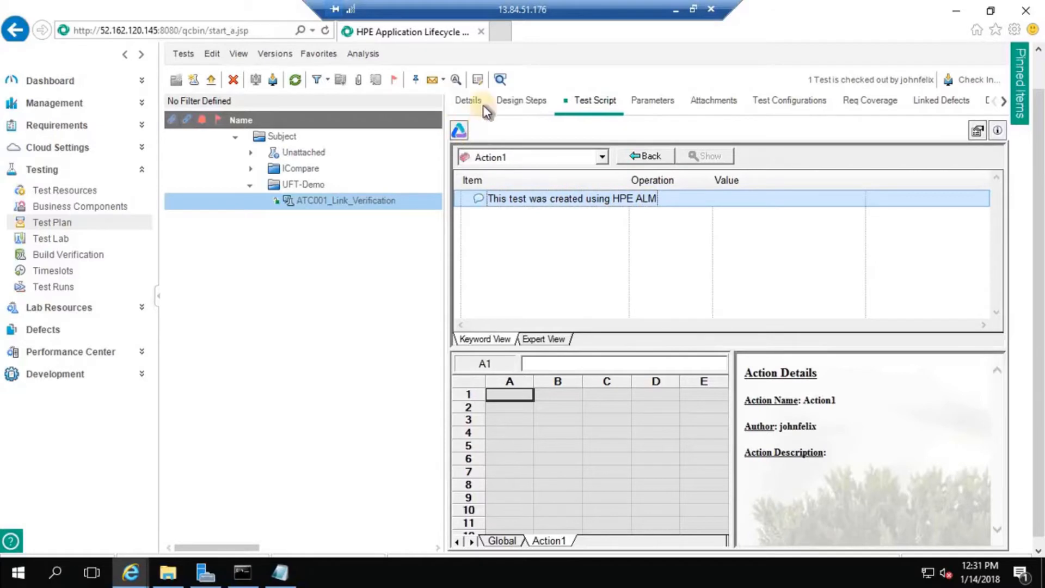
pyautogui.click(462, 129)
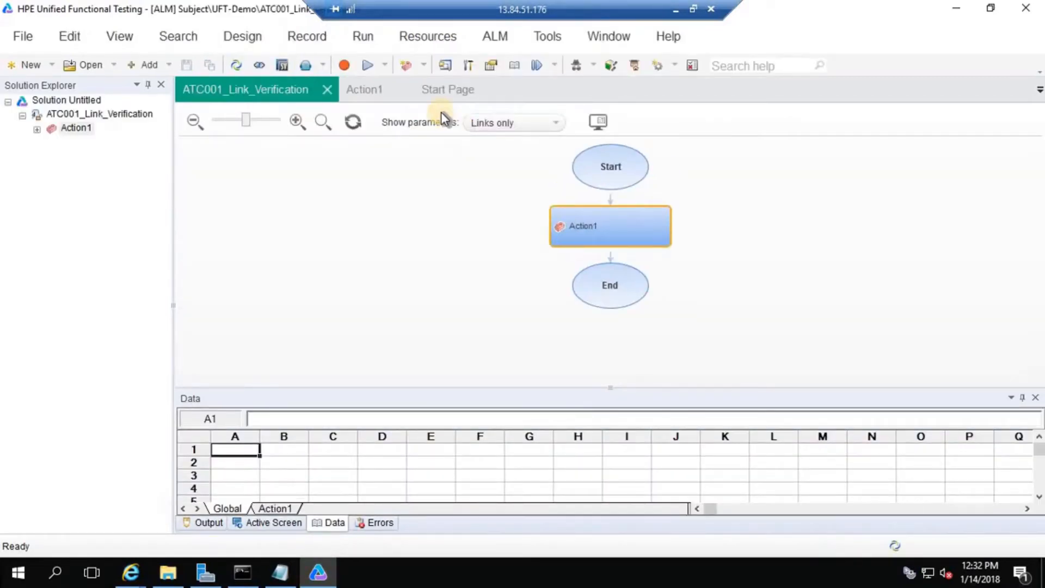
# Expand Action1 under the test in the solution tree, and check the server and project of the ALM connection.
pyautogui.click(37, 130)
pyautogui.click(80, 113)
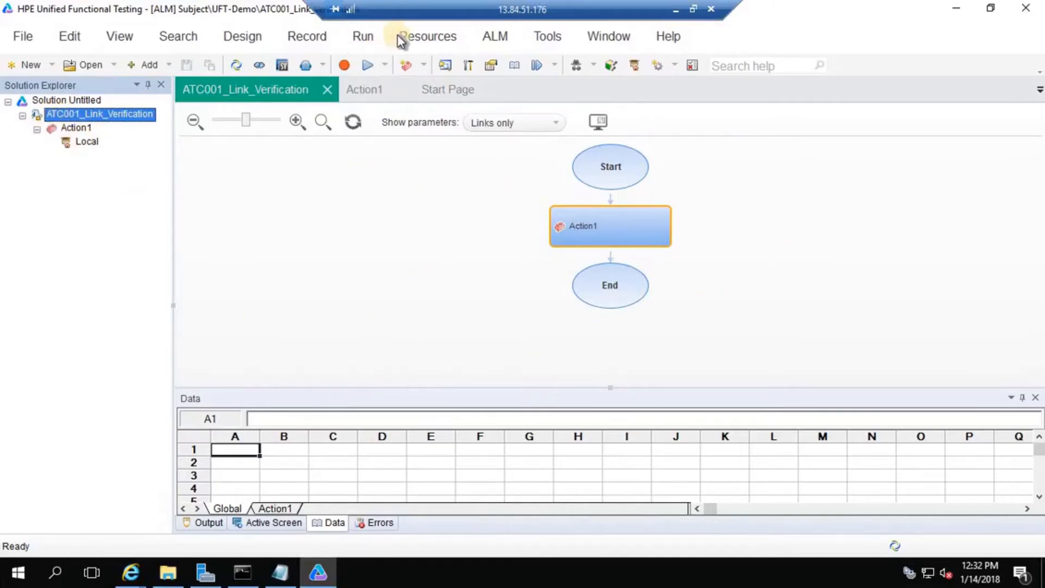
pyautogui.click(240, 64)
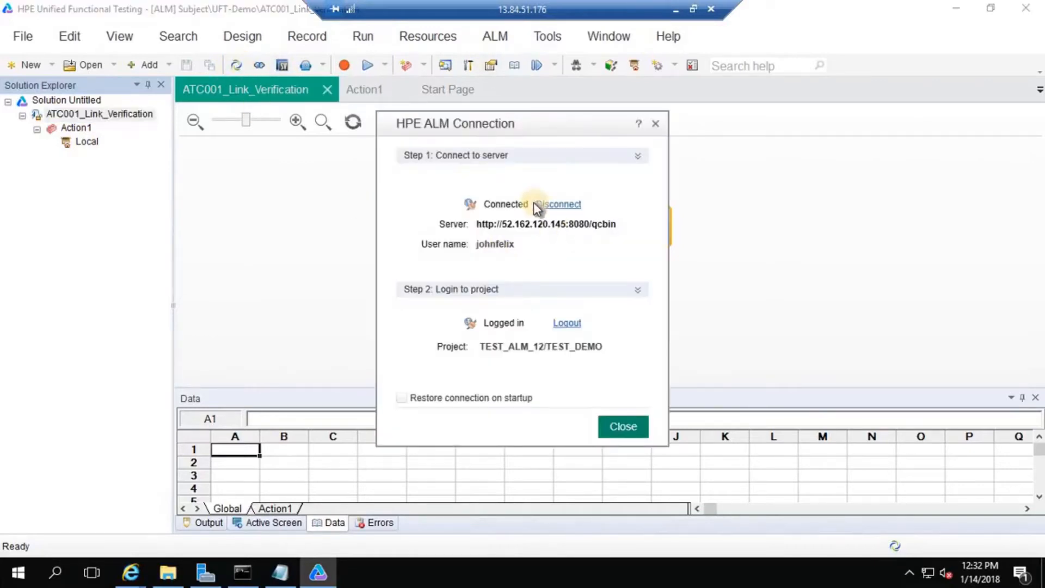
pyautogui.moveTo(478, 225); pyautogui.dragTo(628, 224)
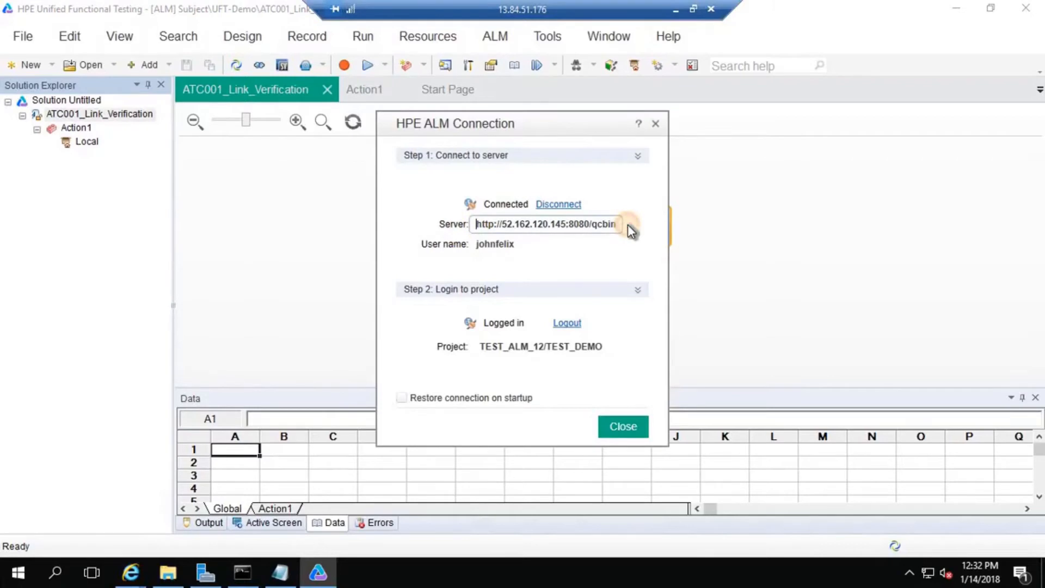
pyautogui.click(638, 426)
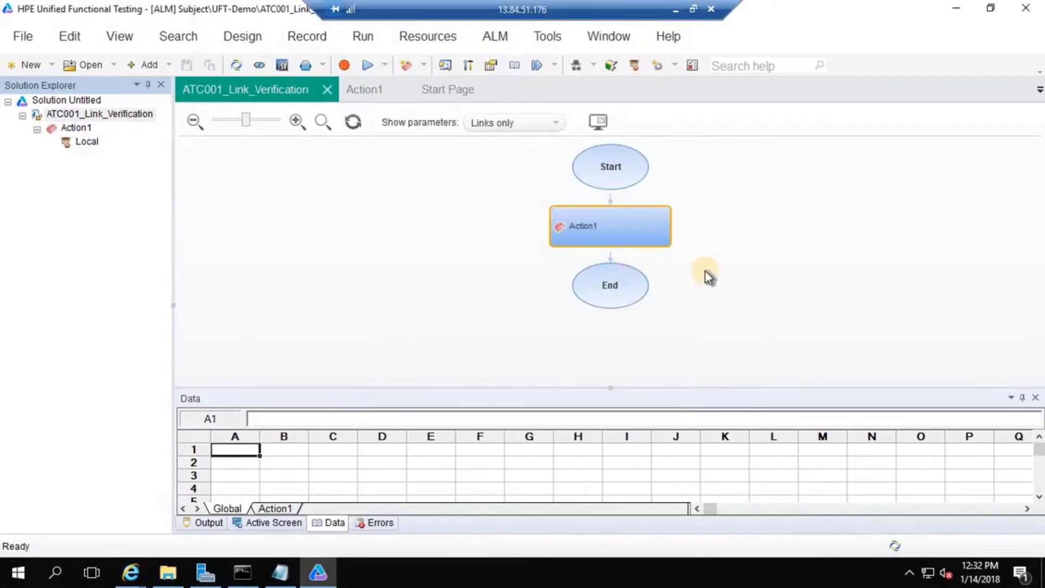
# Switch to the Word outline and append "- Done" to the "Login into ALM" and "Create QuickTest_Test" items of Part 2.
pyautogui.click(676, 9)
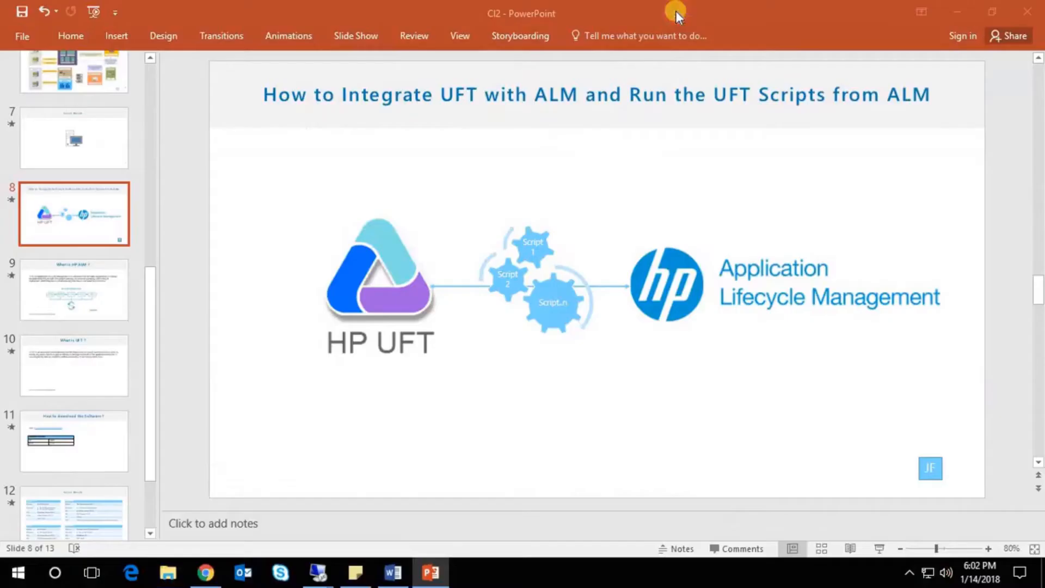
pyautogui.click(394, 577)
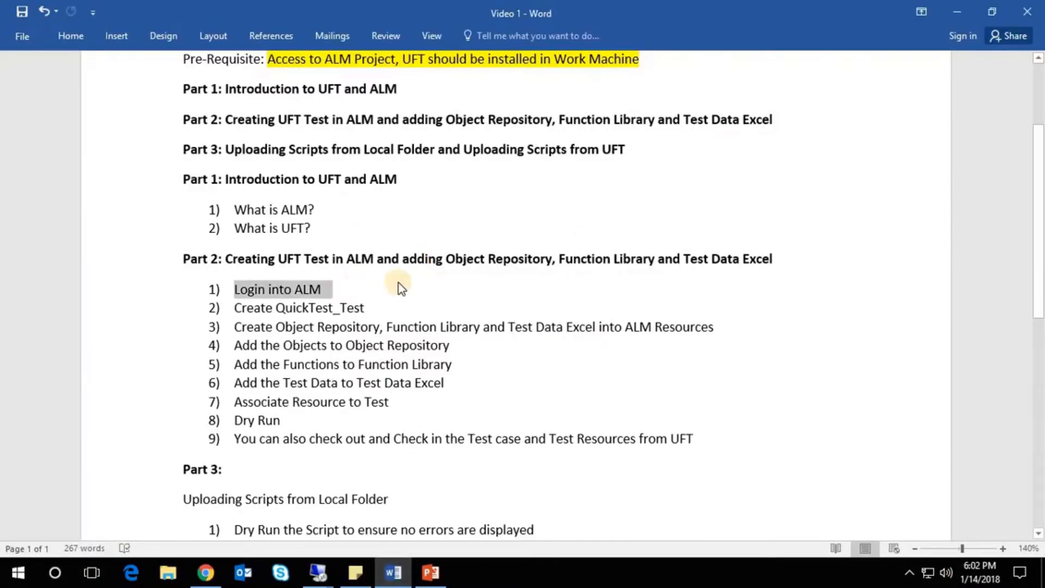
pyautogui.click(360, 285)
pyautogui.write('-')
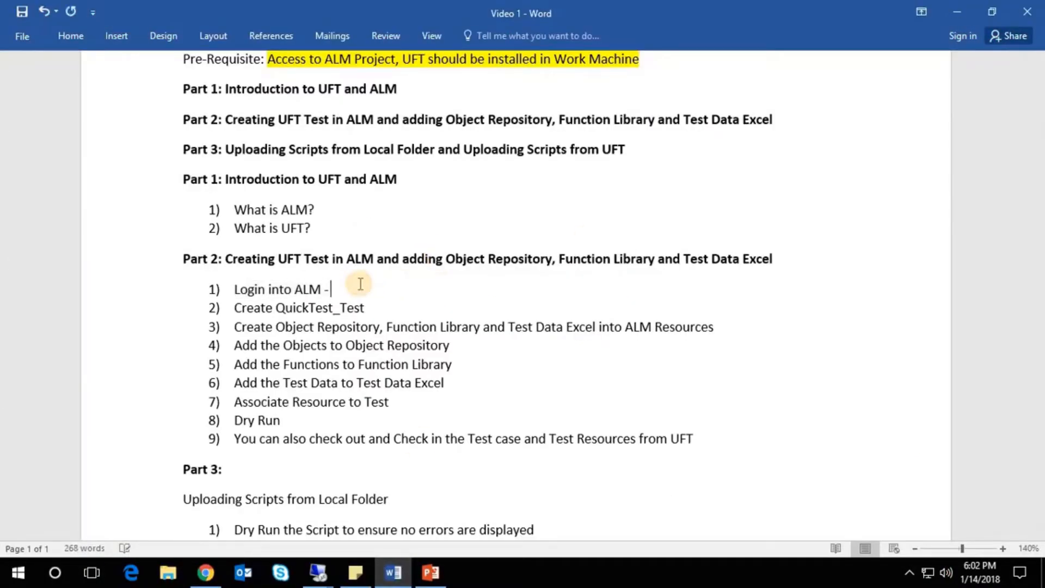
pyautogui.write(' Done')
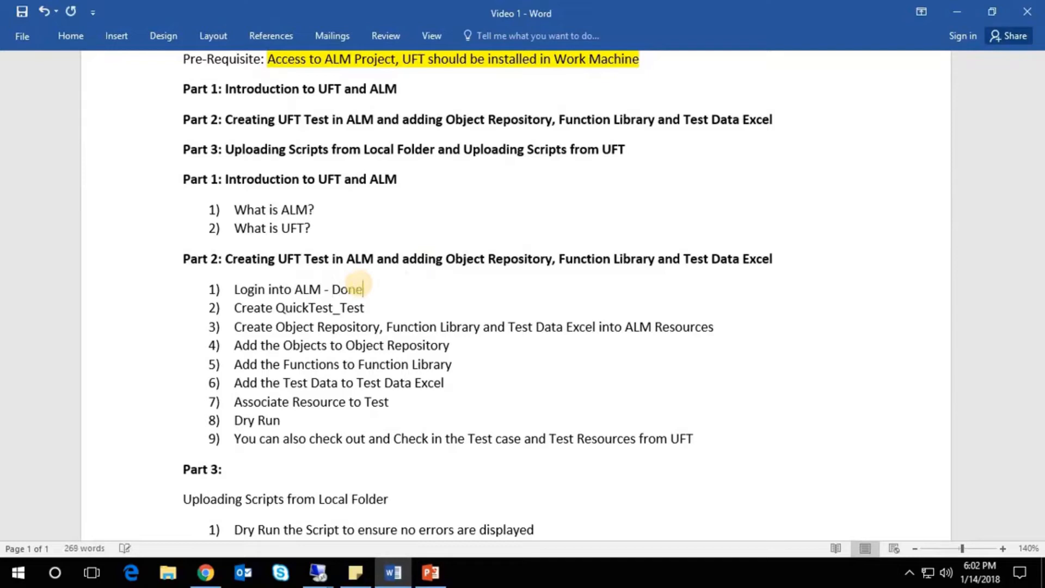
pyautogui.click(374, 305)
pyautogui.write('- Done')
pyautogui.click(367, 307)
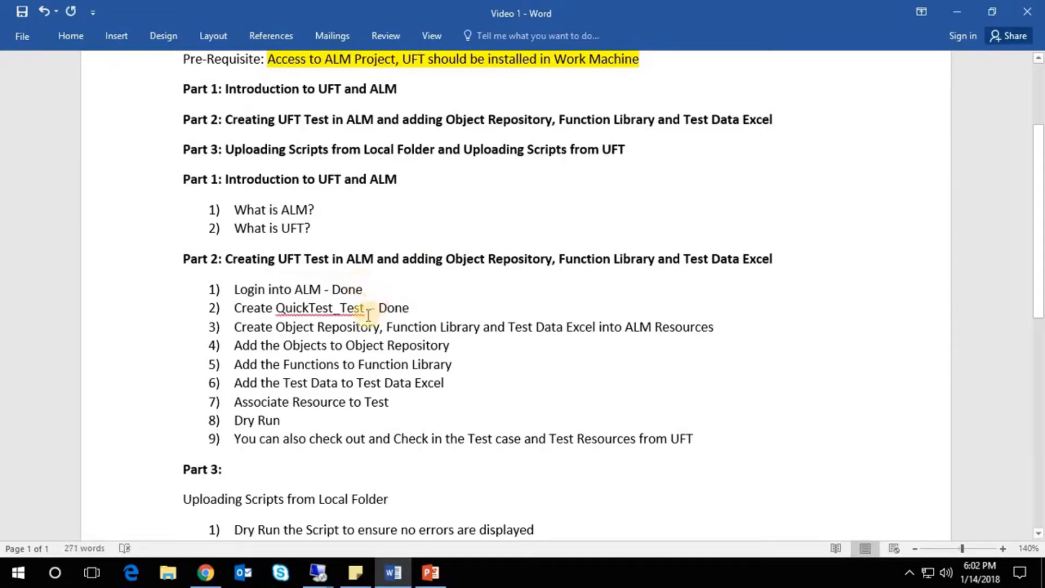
pyautogui.press('BackSpace')
pyautogui.click(456, 382)
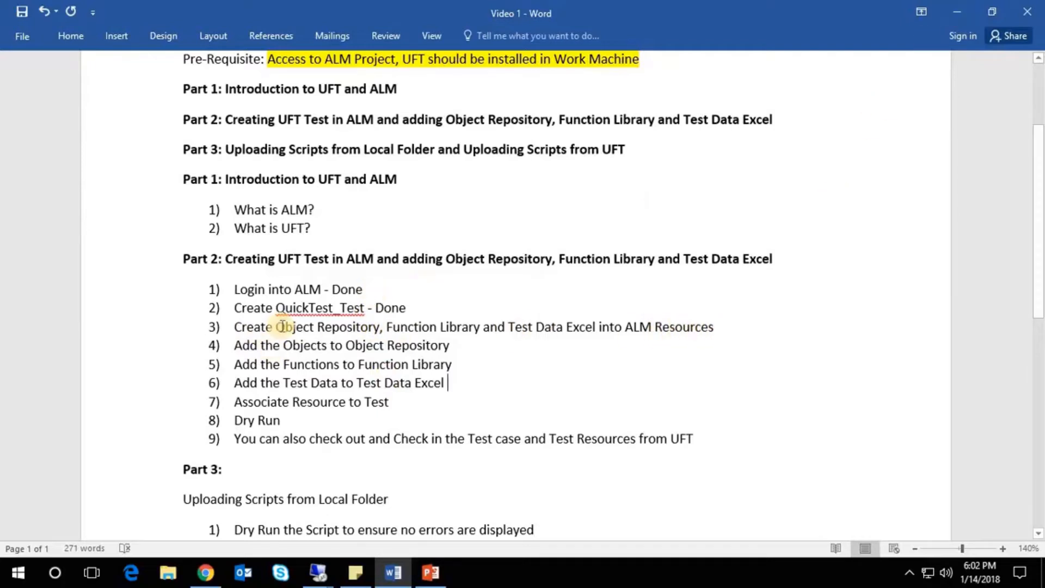
pyautogui.click(955, 10)
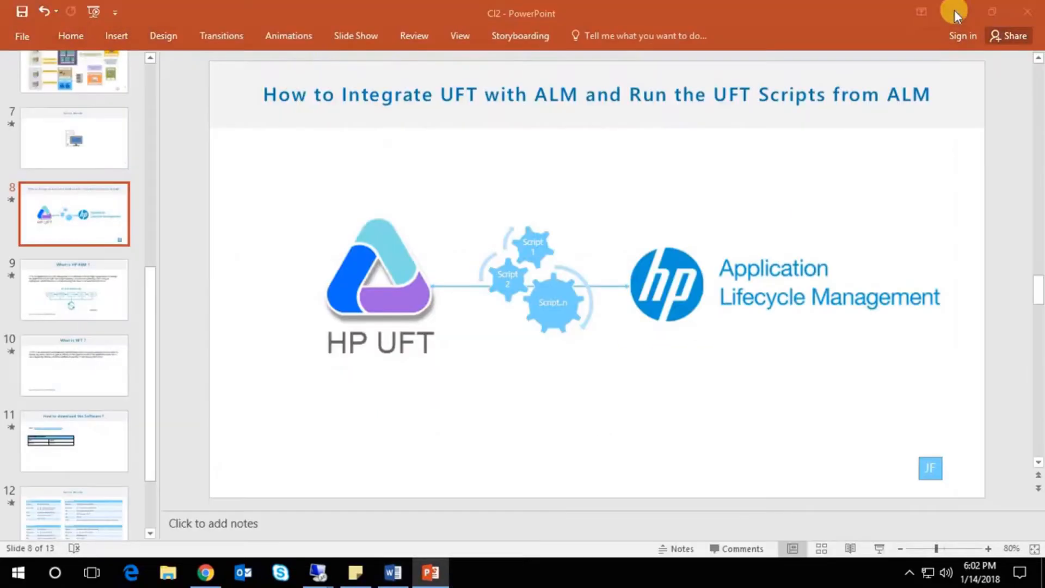
# Return to UFT in the BuildMachine remote session, examine Action1's local object repository, and close it.
pyautogui.moveTo(314, 577)
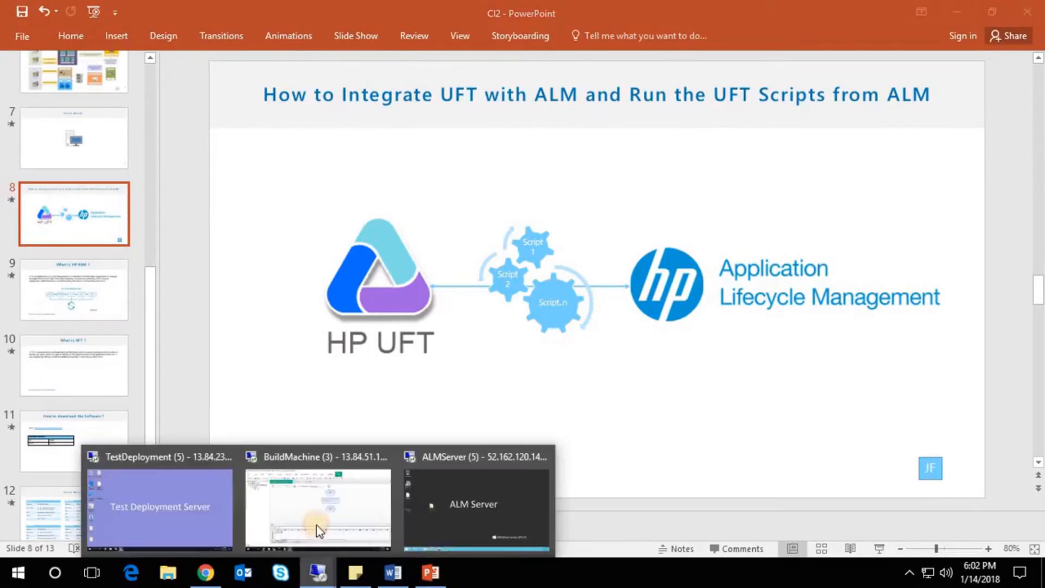
pyautogui.click(316, 522)
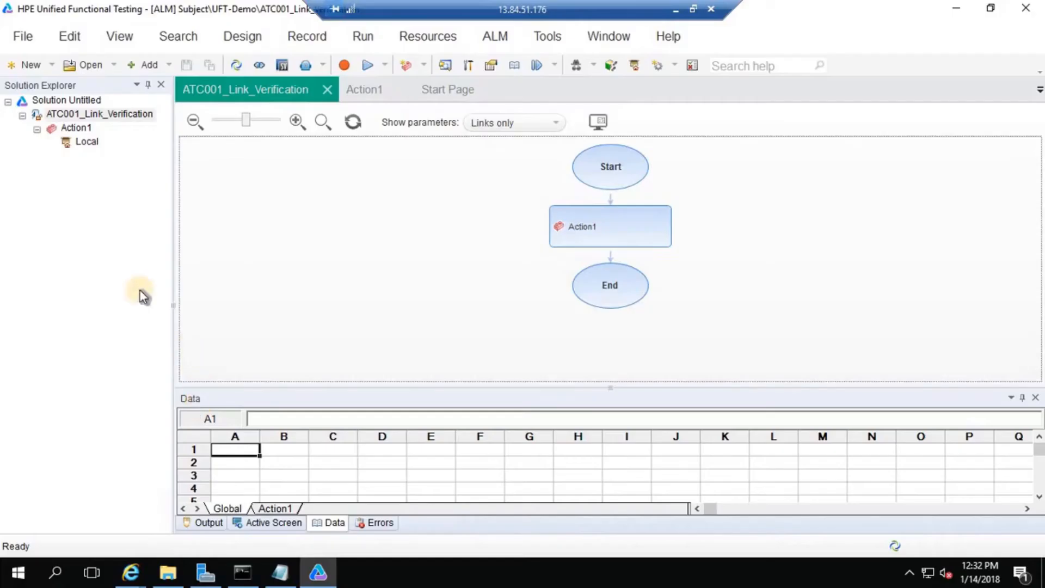
pyautogui.click(81, 145)
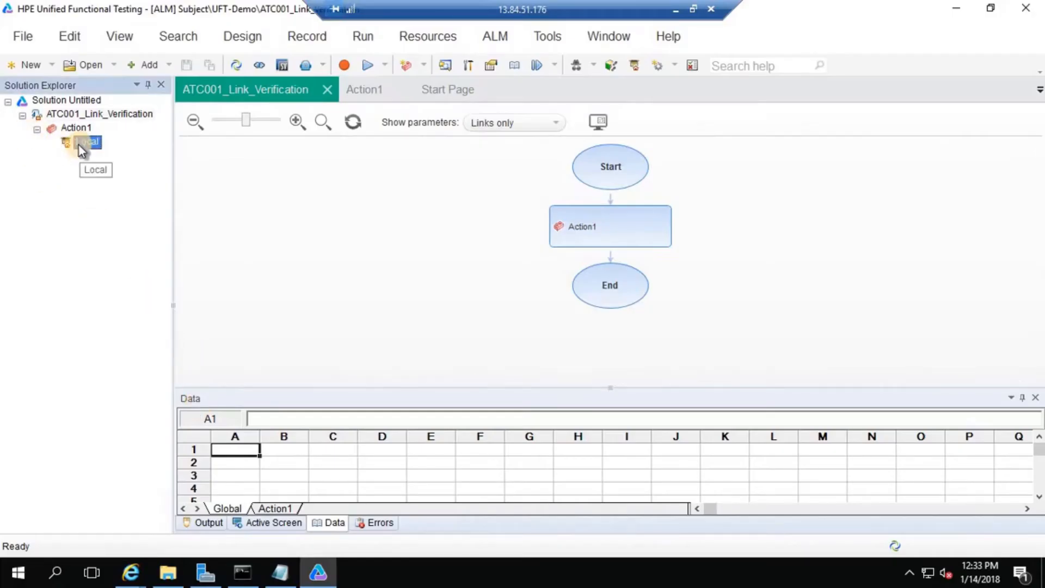
pyautogui.click(435, 33)
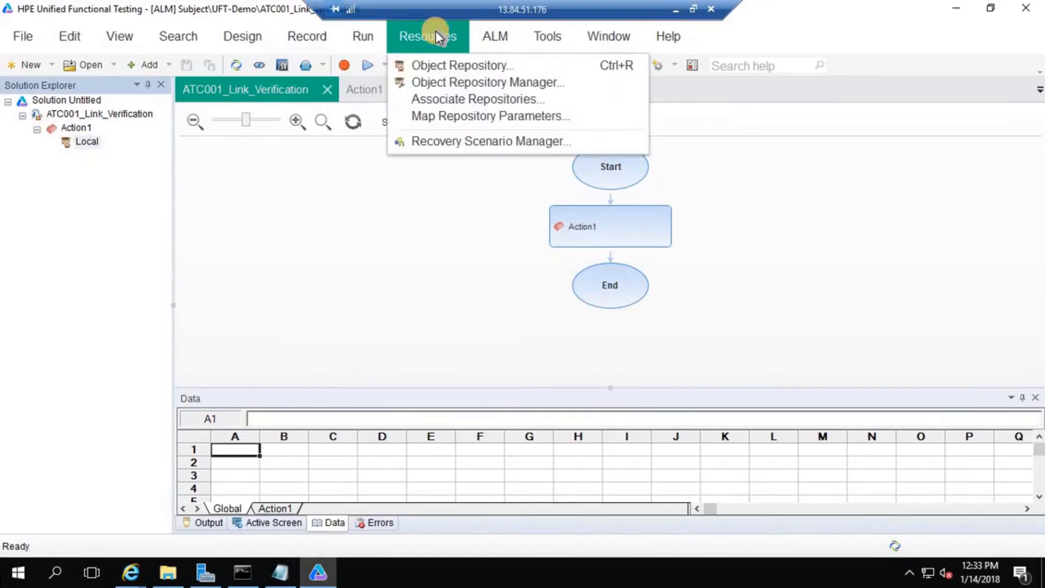
pyautogui.click(439, 68)
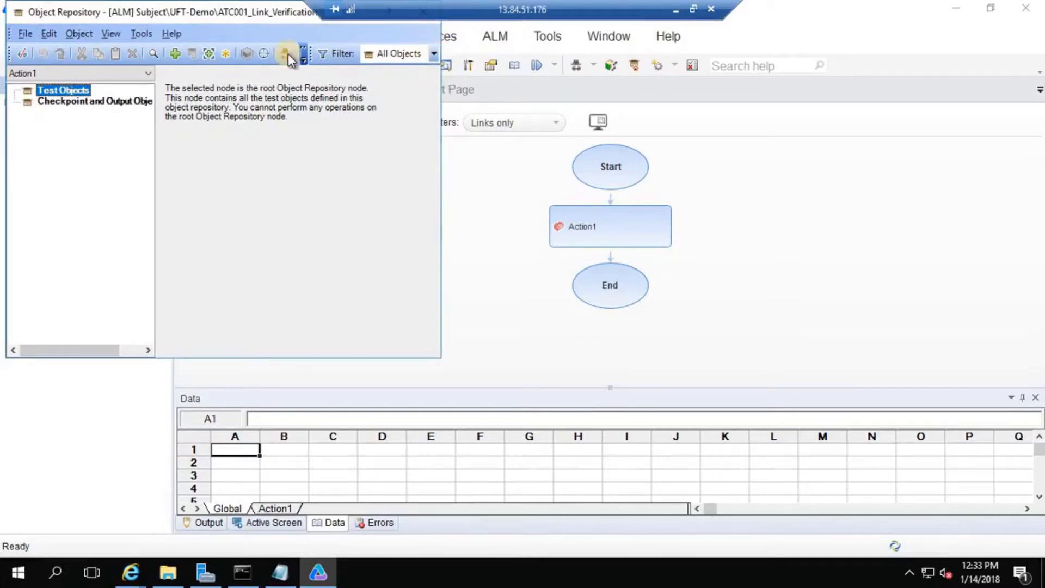
pyautogui.moveTo(236, 49); pyautogui.dragTo(250, 83)
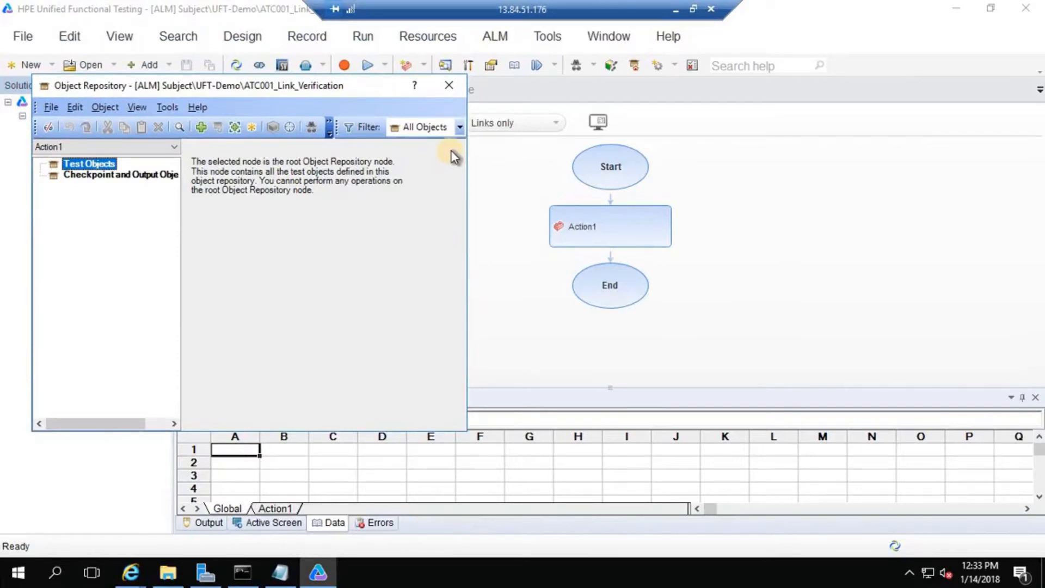
pyautogui.click(450, 84)
# Open the Object Repository Manager and start saving the new shared repository, with ALM Resources as the location.
pyautogui.click(428, 36)
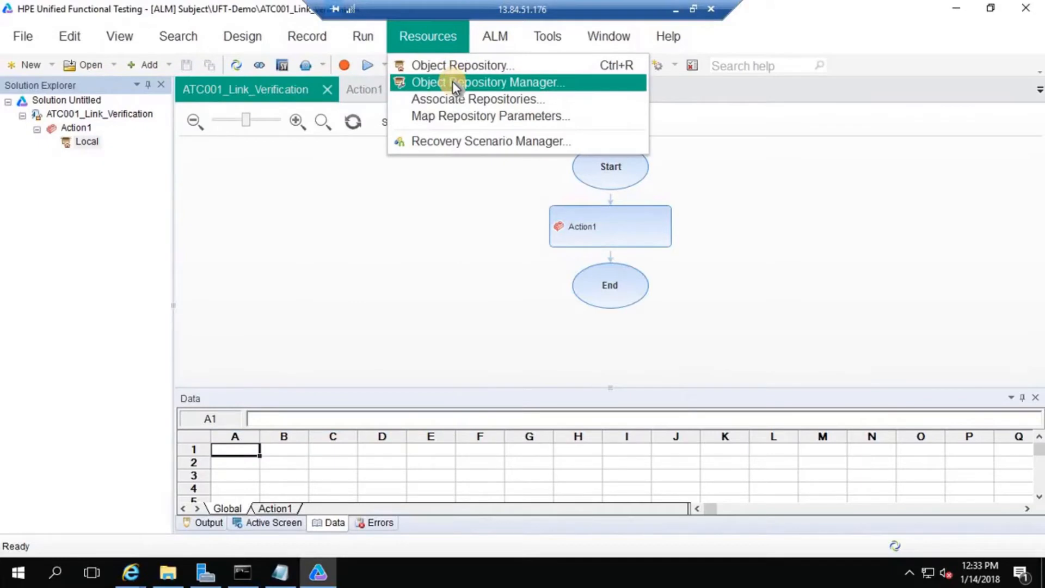
pyautogui.click(453, 82)
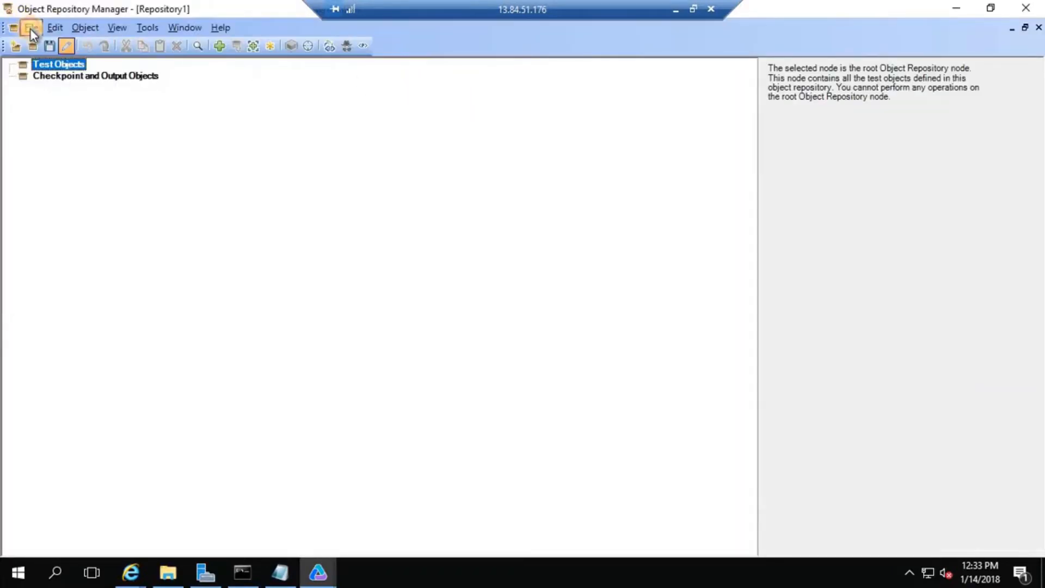
pyautogui.click(31, 28)
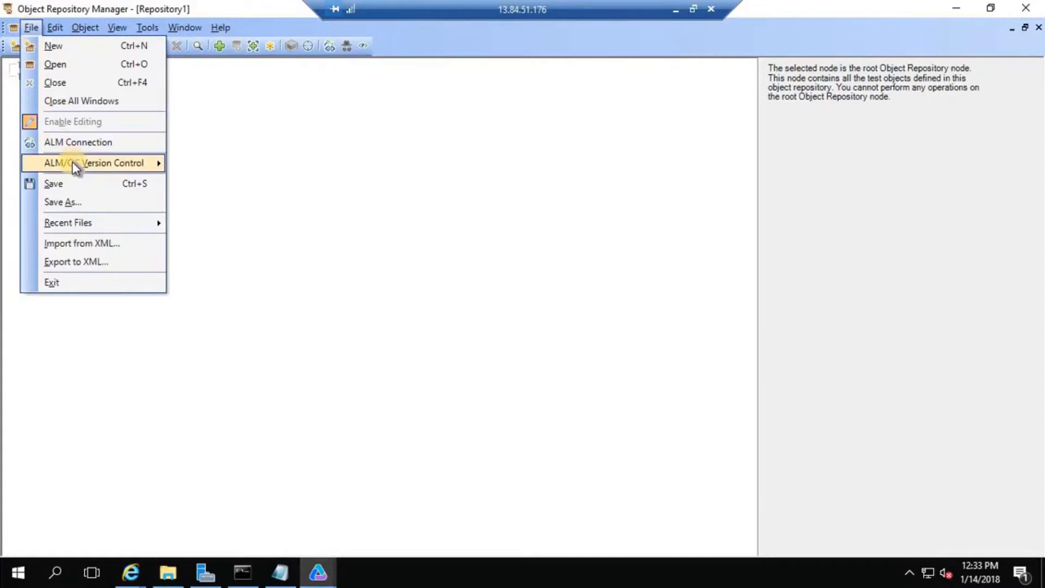
pyautogui.moveTo(75, 167)
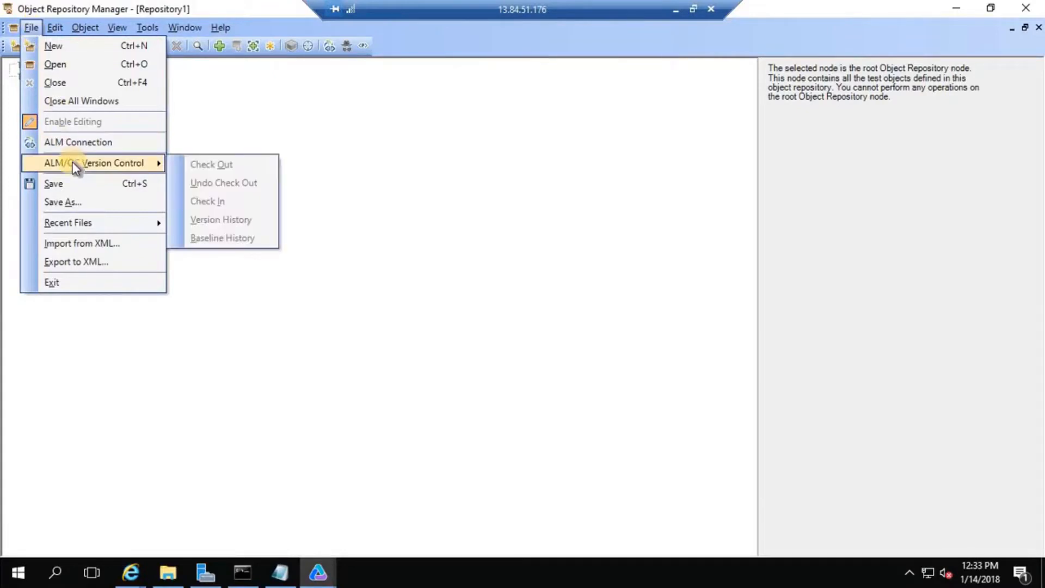
pyautogui.click(70, 203)
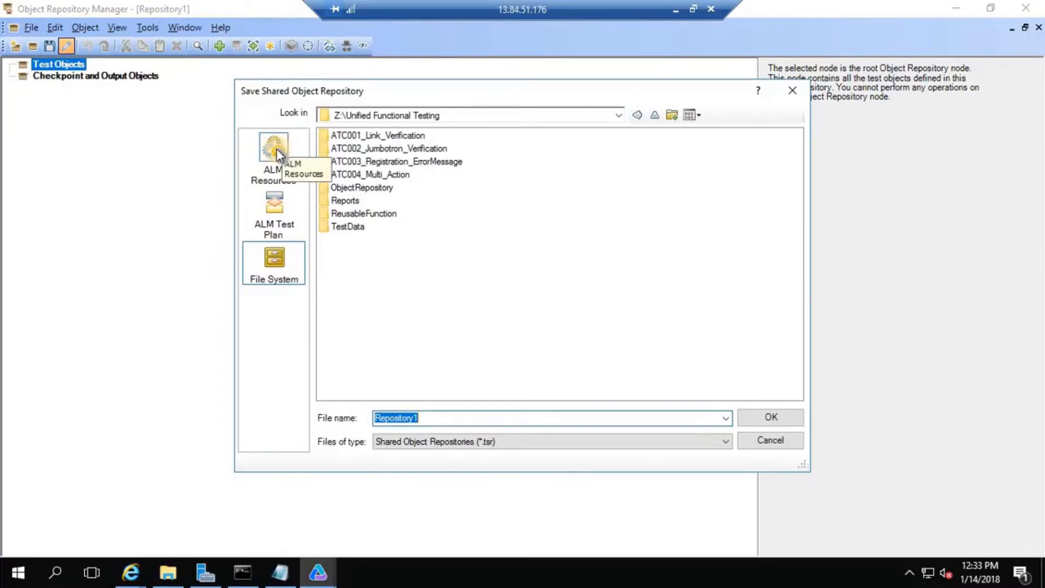
pyautogui.click(269, 162)
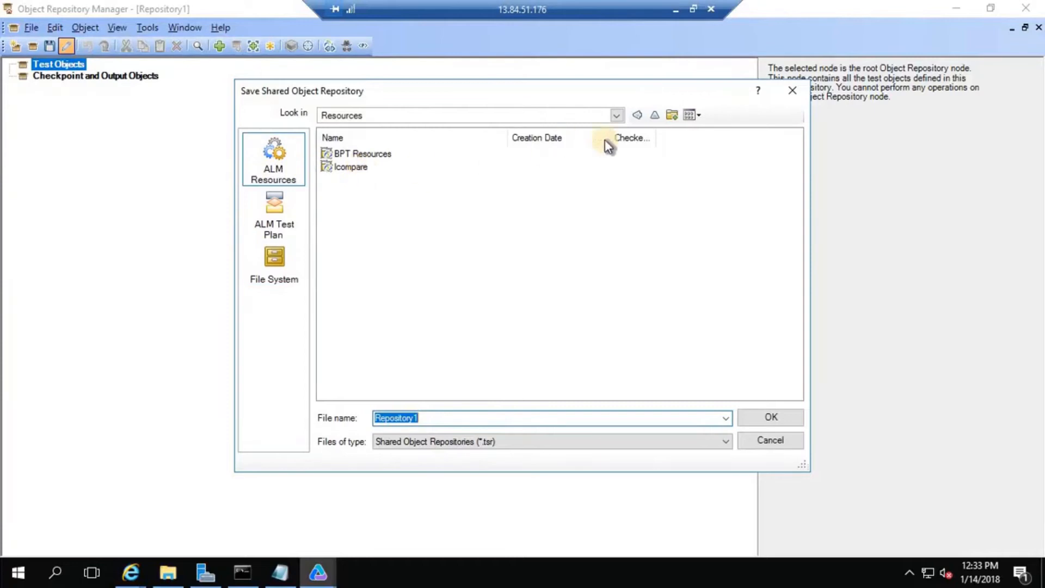
# Switch to ALM in the browser, view the folders in the Test Resources module, and return to the repository save dialog.
pyautogui.click(130, 571)
pyautogui.click(221, 517)
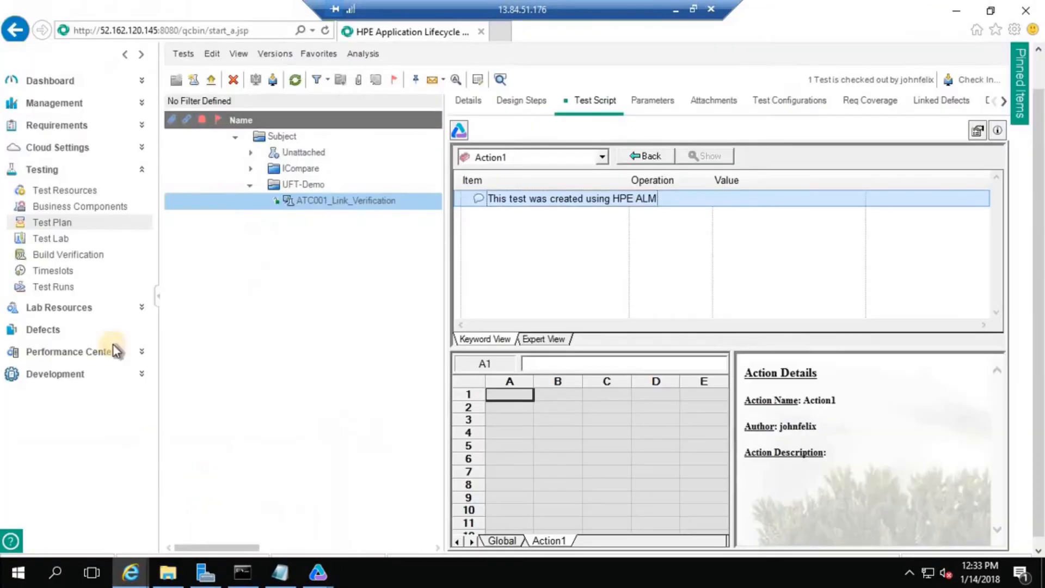
pyautogui.click(61, 195)
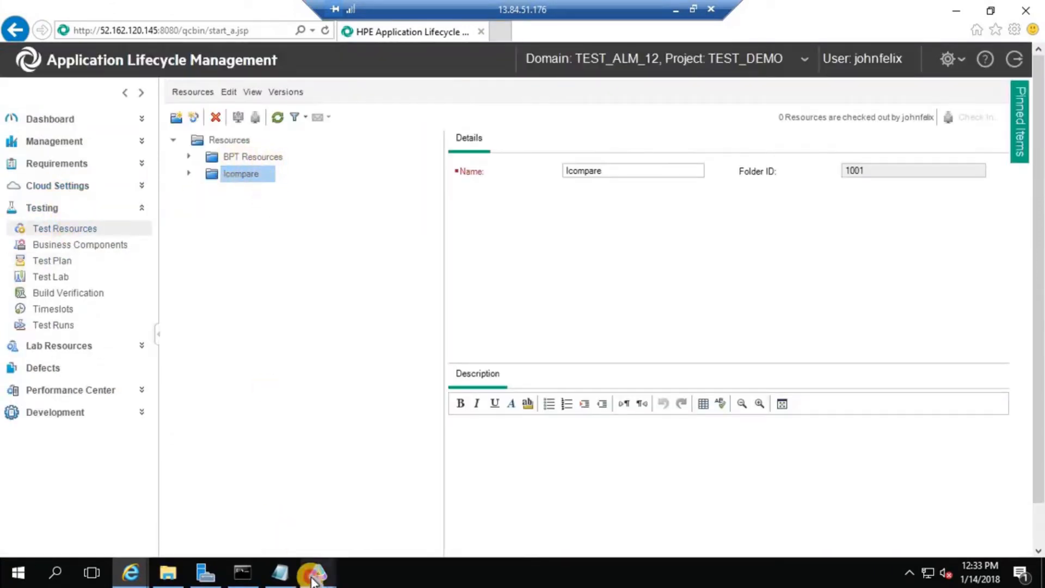
pyautogui.moveTo(318, 572)
pyautogui.click(364, 507)
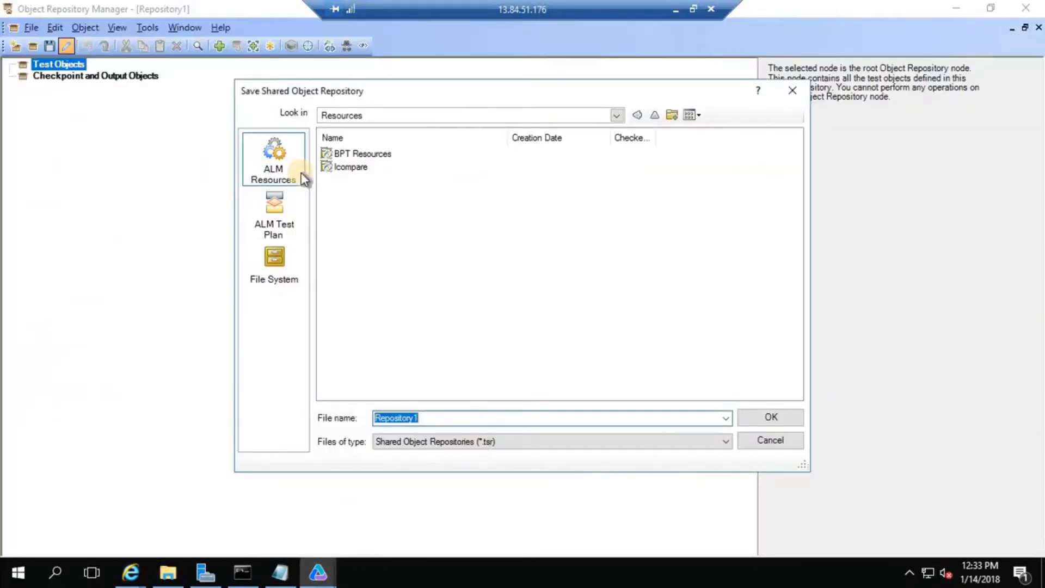
# Create a folder named UFT-Demo under the ALM Resources root and open it as the save location.
pyautogui.click(670, 116)
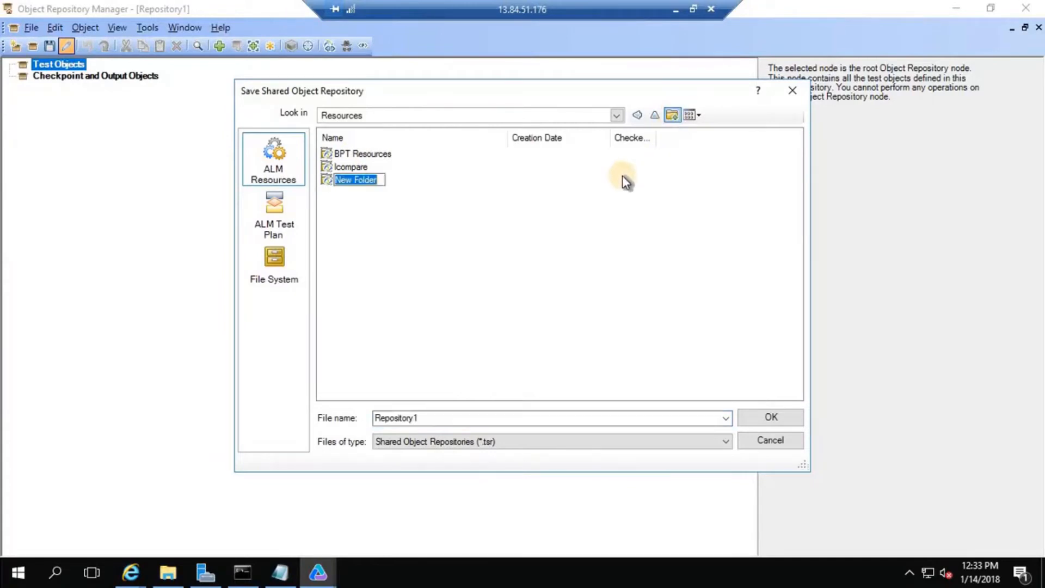
pyautogui.write('D')
pyautogui.press('BackSpace')
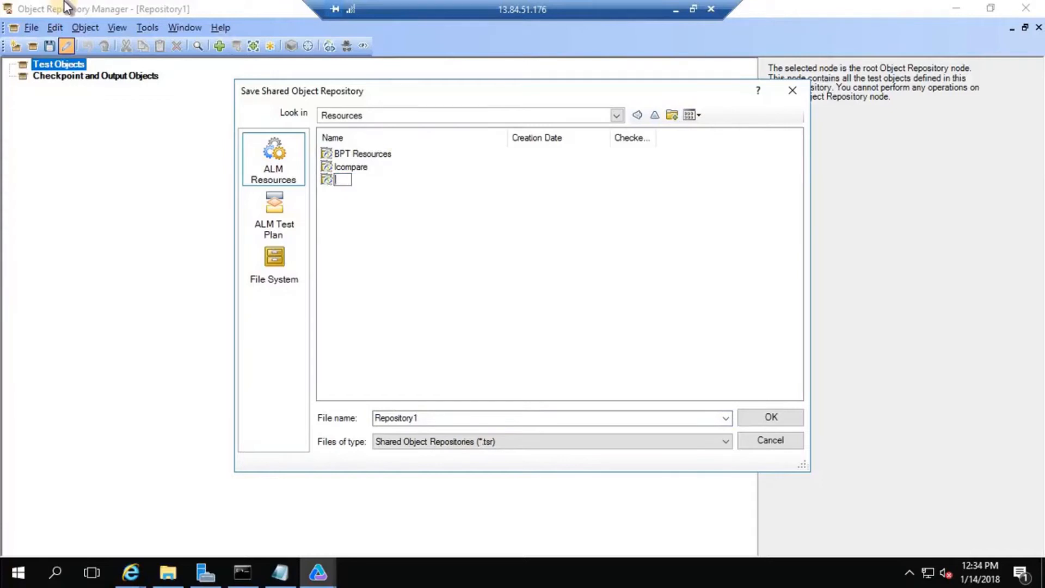
pyautogui.write('UFT-Demo')
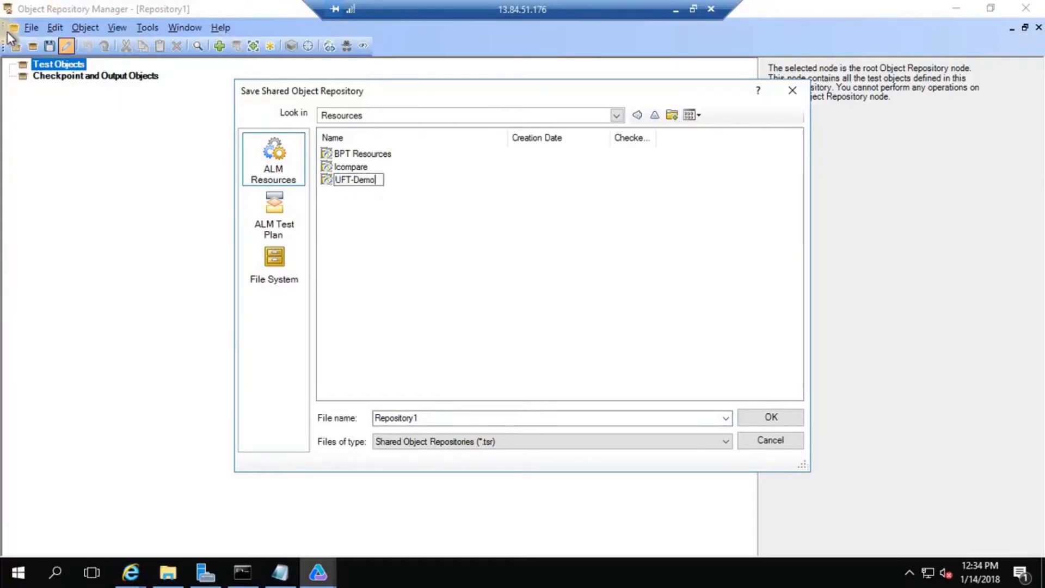
pyautogui.click(370, 212)
pyautogui.doubleClick(362, 179)
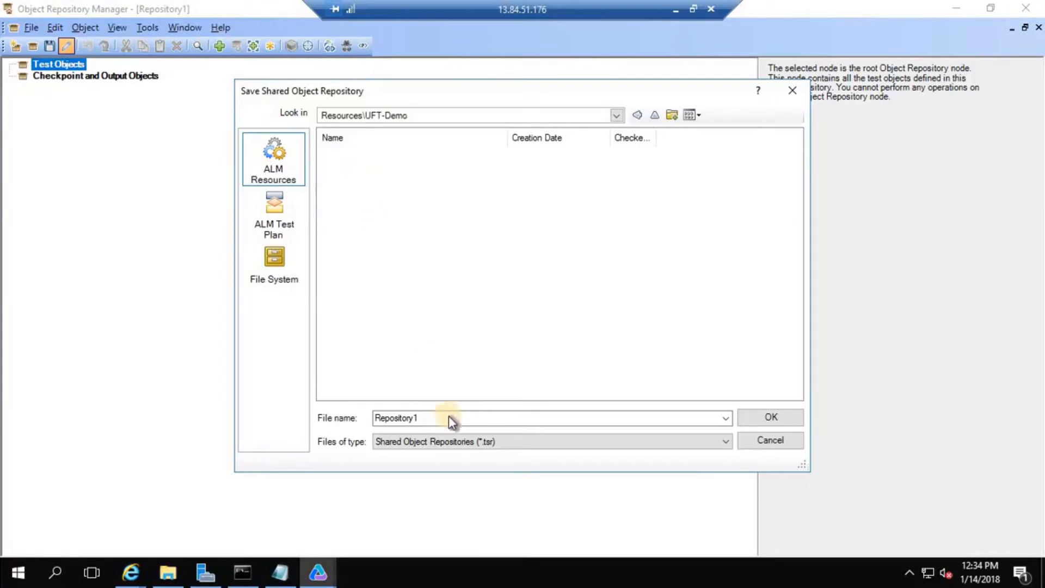
# Save the shared object repository as "UFT-Demo Reposiory" in the Resources\UFT-Demo folder and check its full path.
pyautogui.doubleClick(427, 418)
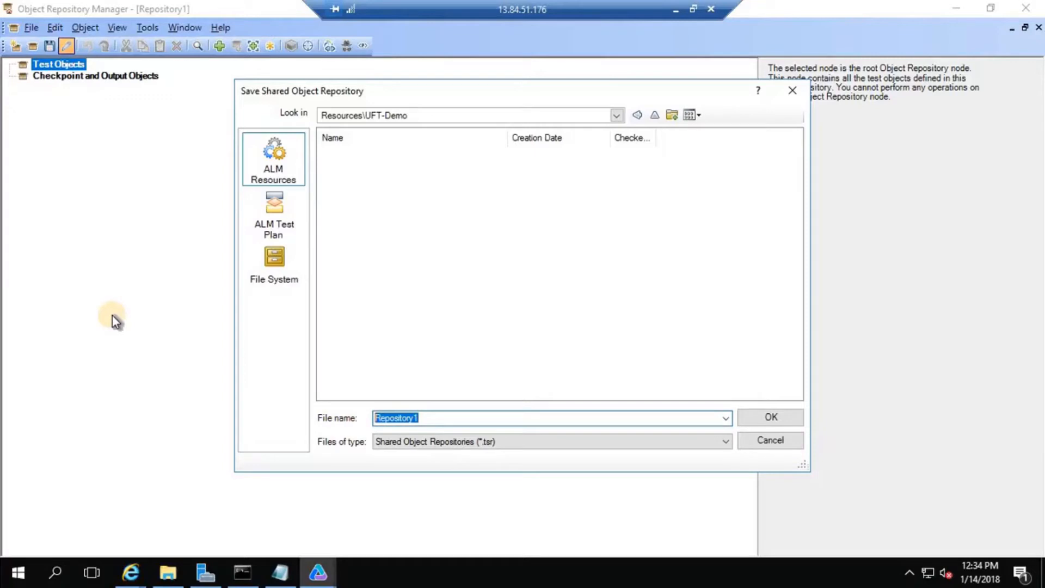
pyautogui.write('UFT-Demop')
pyautogui.press('BackSpace')
pyautogui.write('Repor')
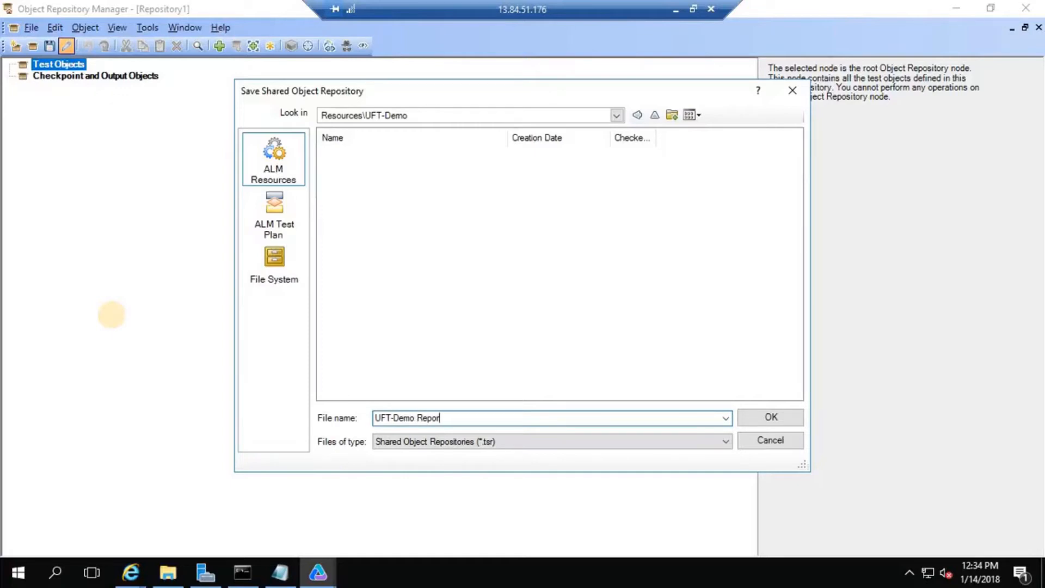
pyautogui.press('BackSpace')
pyautogui.write('siory')
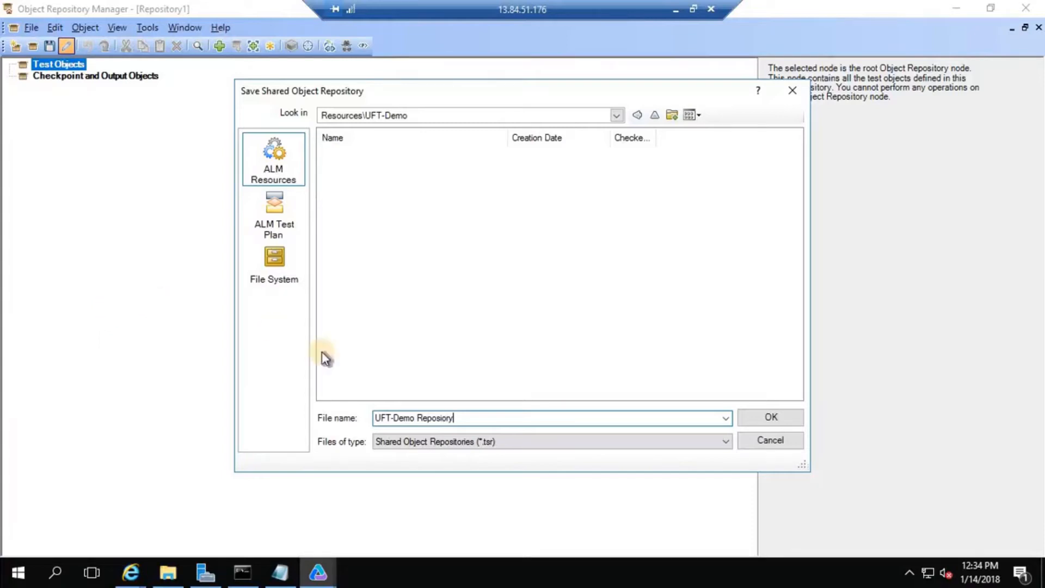
pyautogui.click(771, 418)
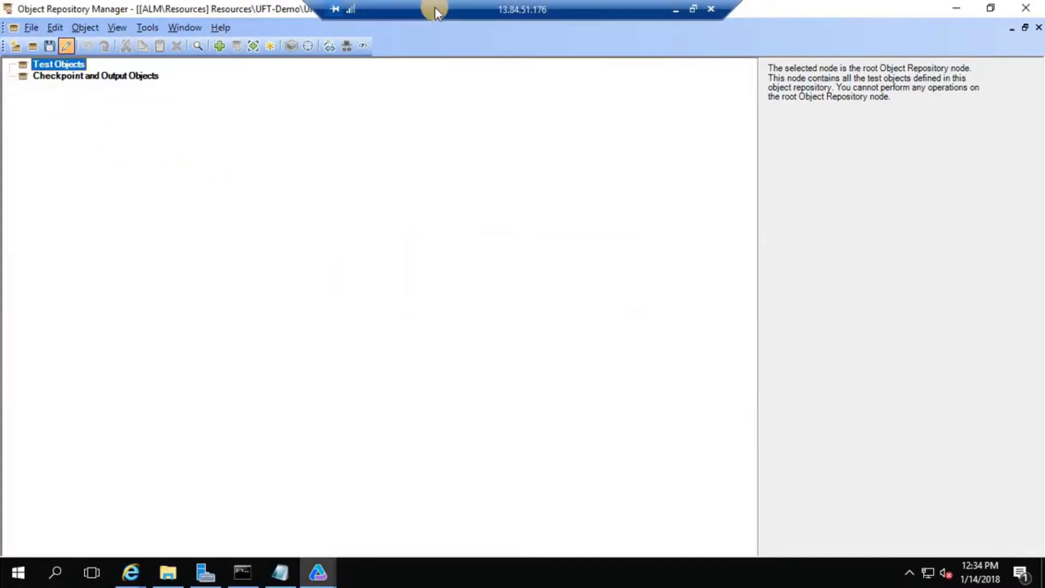
pyautogui.moveTo(435, 7); pyautogui.dragTo(612, 19)
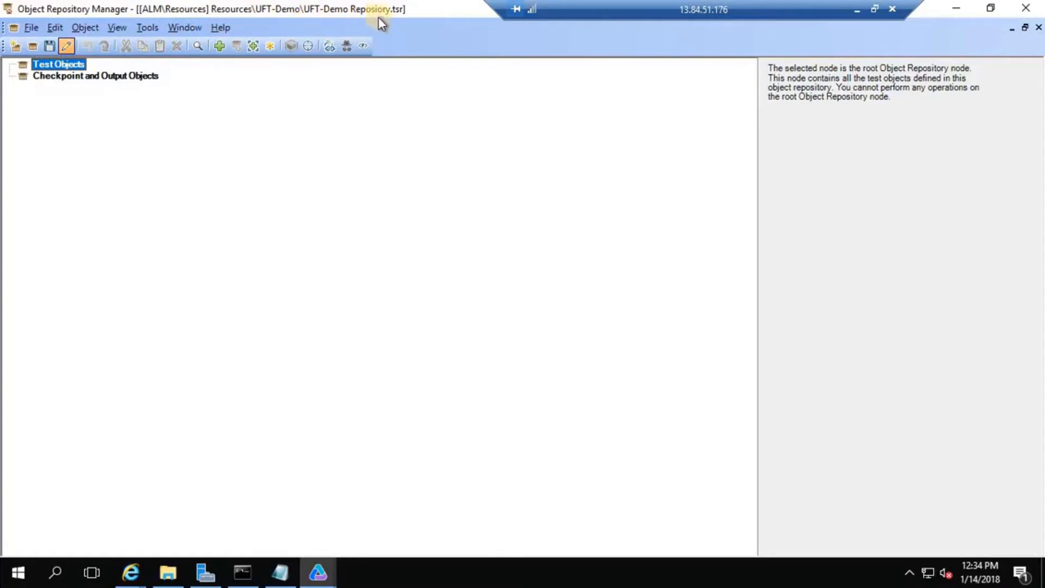
# Switch to ALM in the browser, refresh the Test Resources tree and view the saved repository's details in the UFT-Demo folder.
pyautogui.click(139, 576)
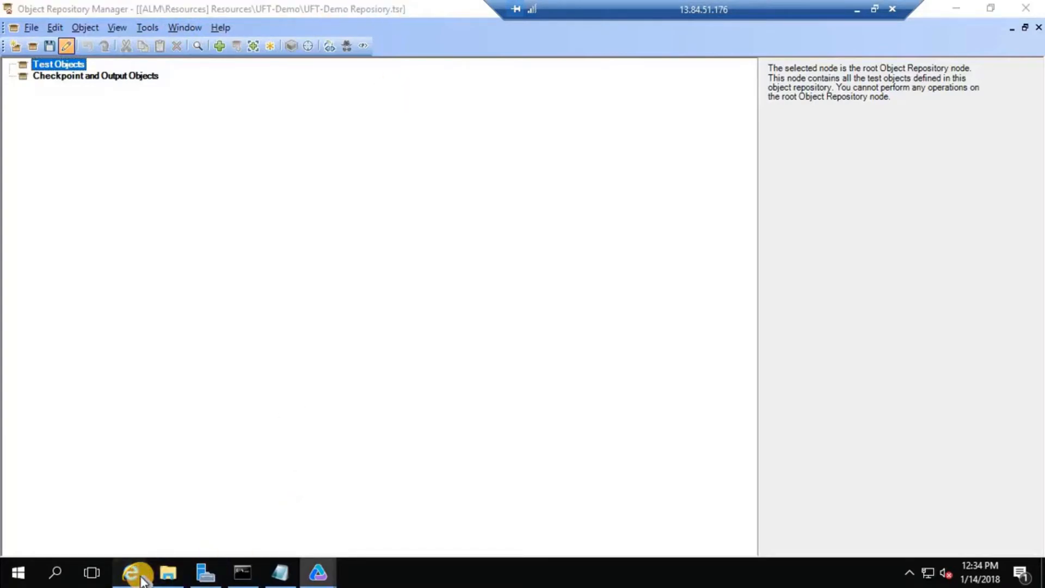
pyautogui.click(220, 505)
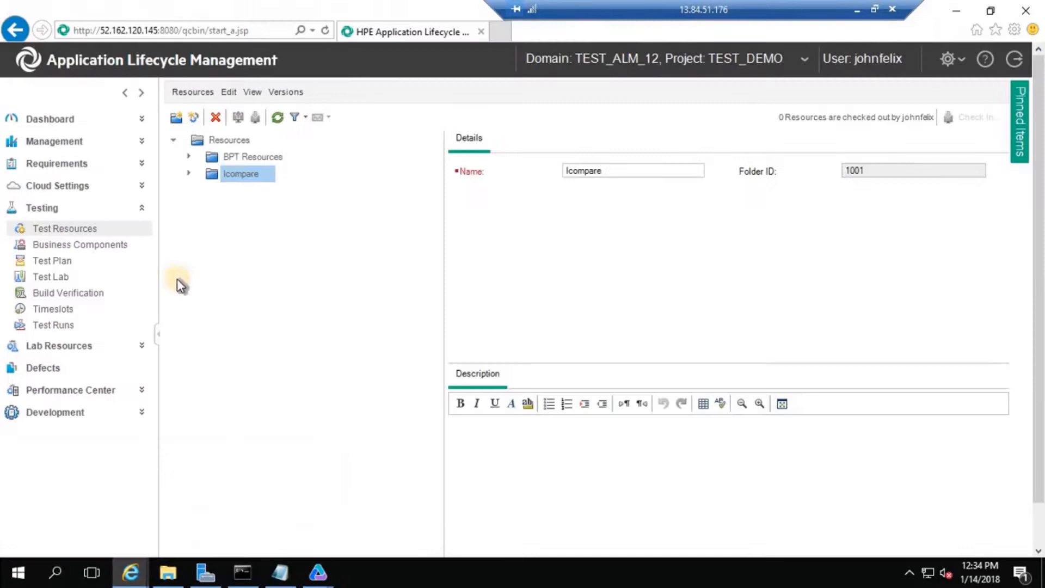
pyautogui.click(275, 119)
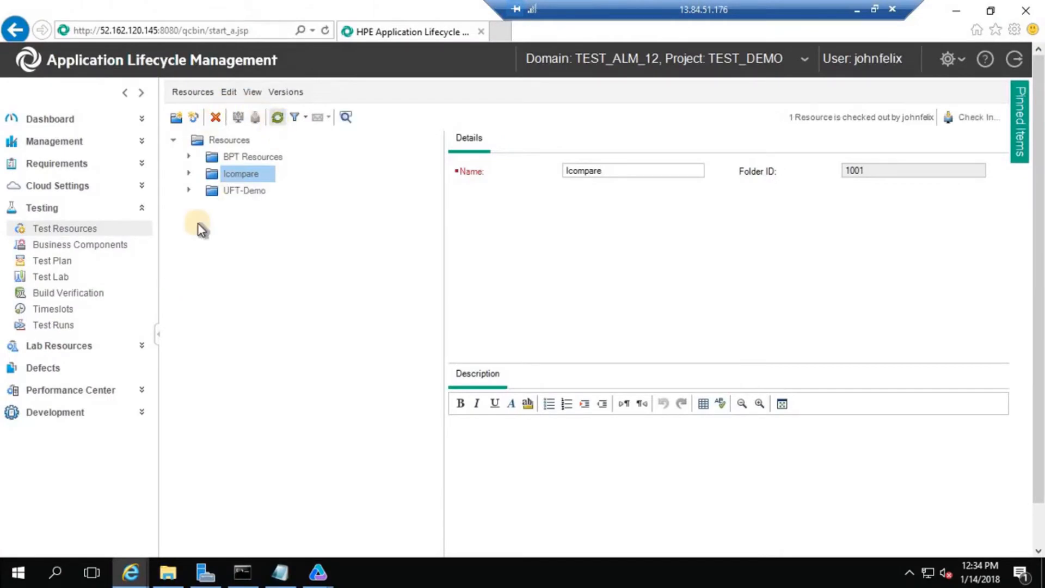
pyautogui.click(190, 190)
pyautogui.click(249, 169)
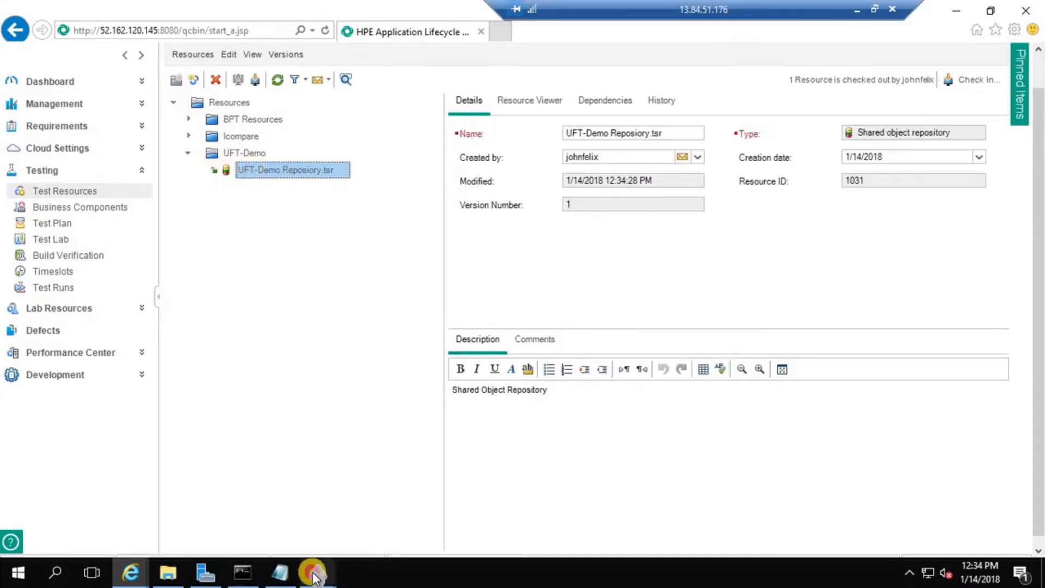
# Minimize the Object Repository Manager and the ALM browser window to return to the main UFT window.
pyautogui.moveTo(318, 571)
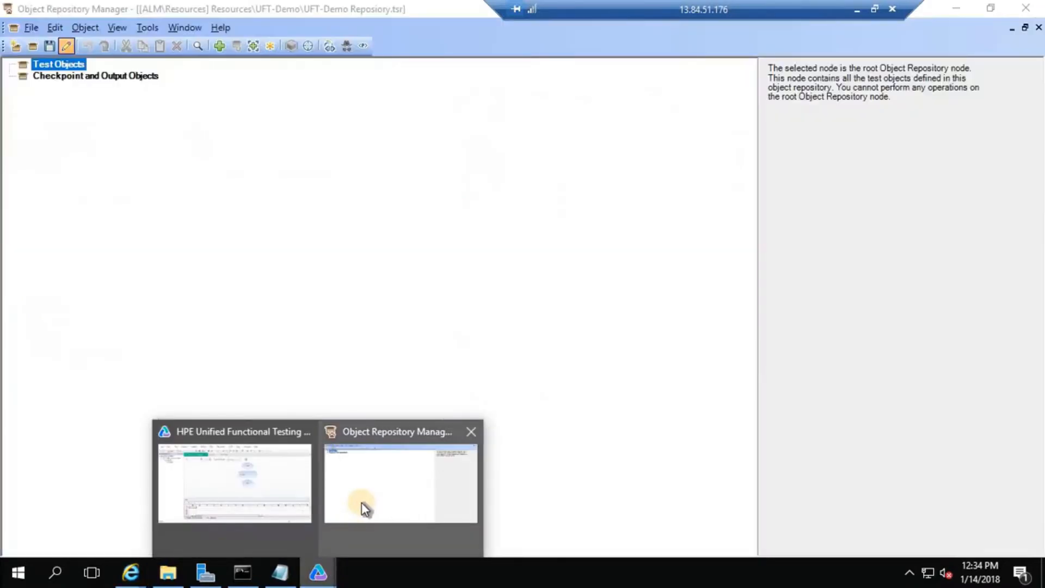
pyautogui.click(362, 502)
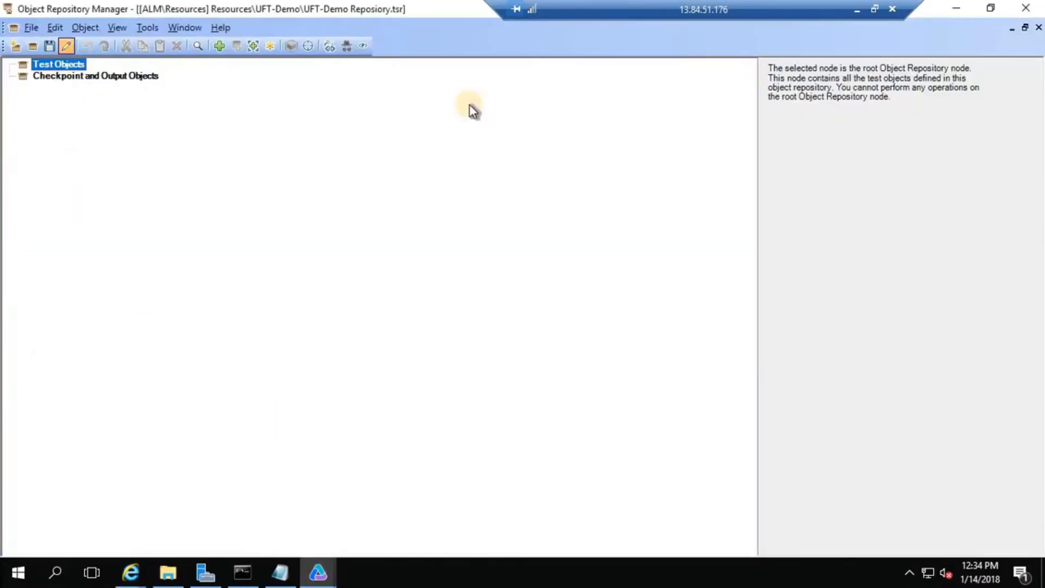
pyautogui.click(956, 8)
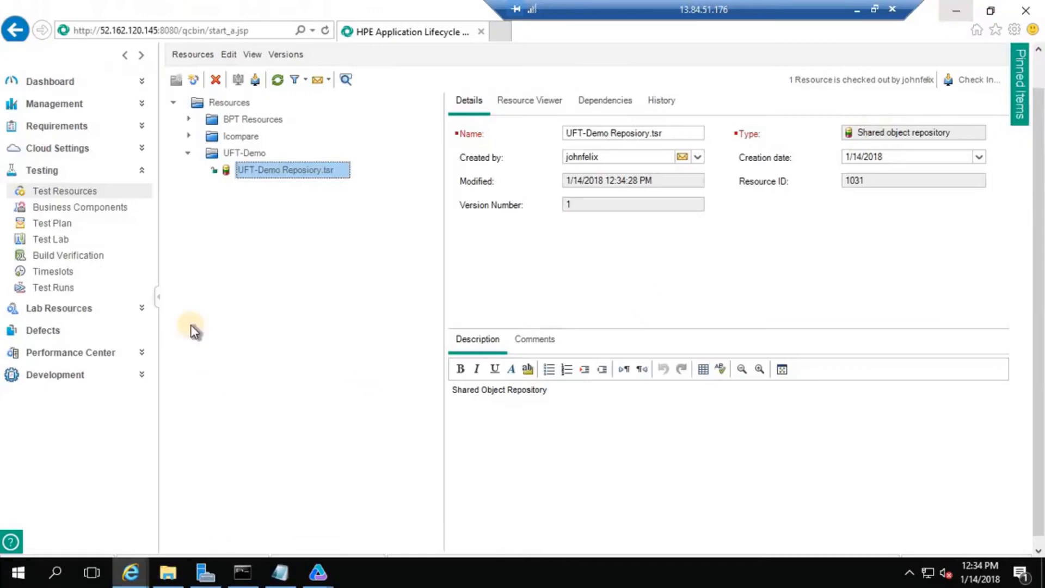
pyautogui.click(187, 155)
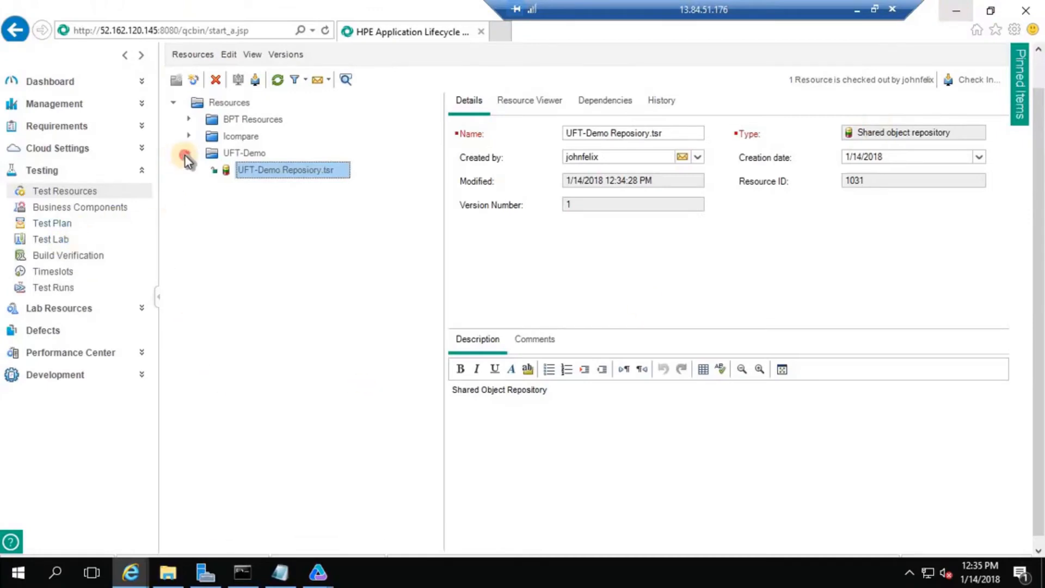
pyautogui.click(961, 15)
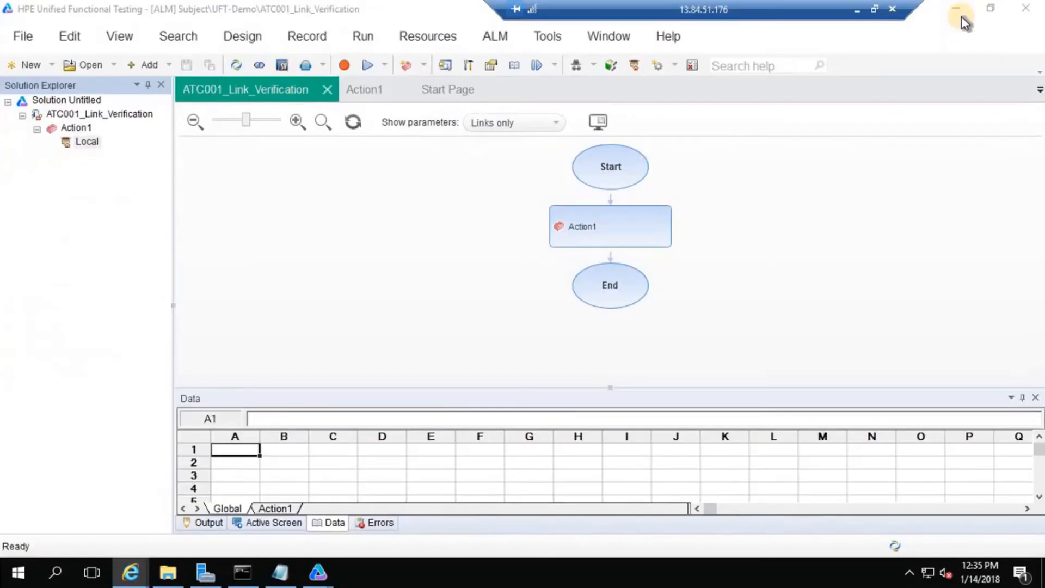
# Start adding a new function library to Solution Untitled.
pyautogui.click(38, 130)
pyautogui.click(52, 64)
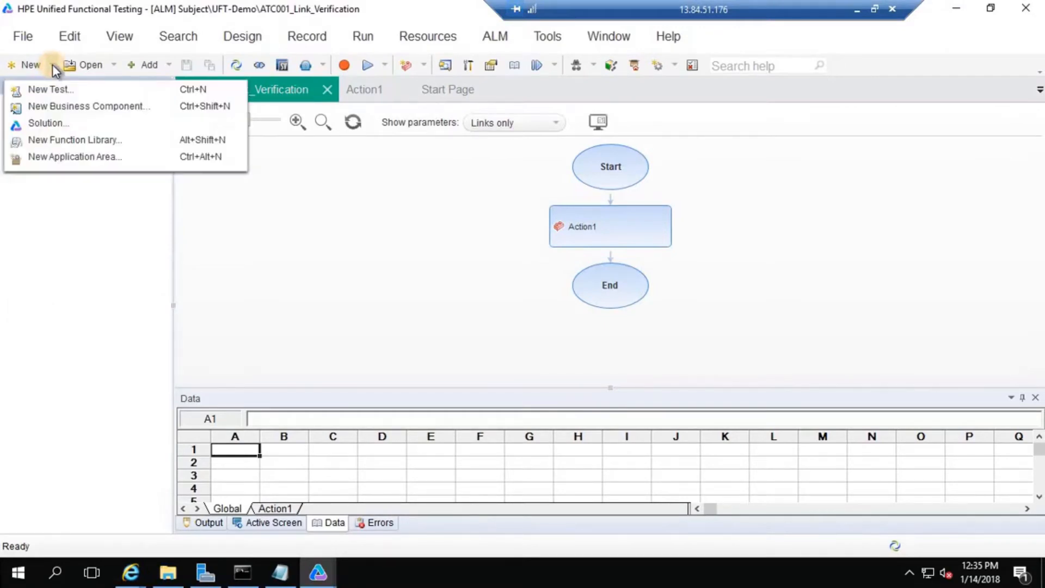
pyautogui.click(72, 264)
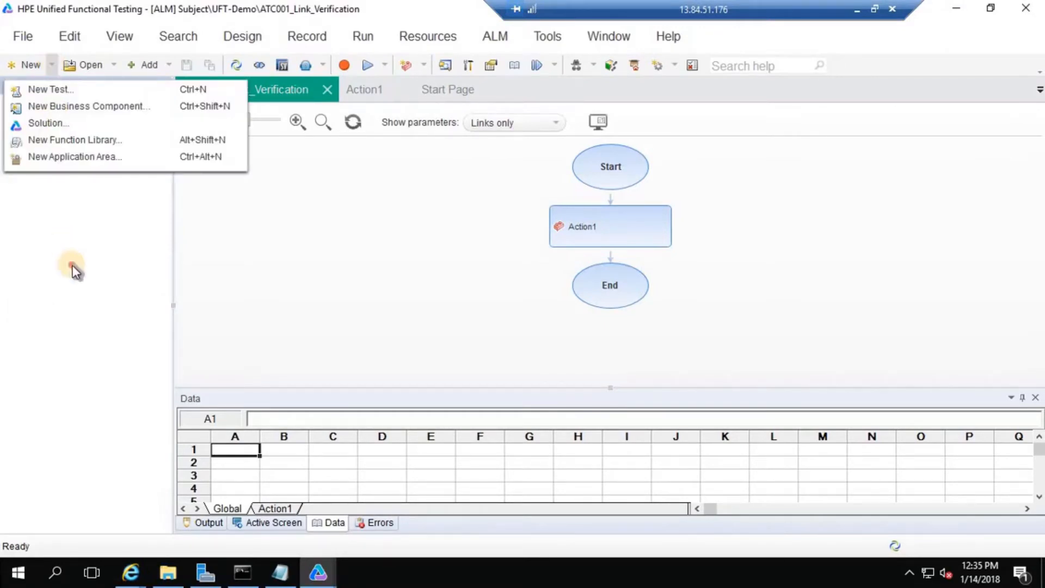
pyautogui.click(55, 99)
pyautogui.rightClick(55, 98)
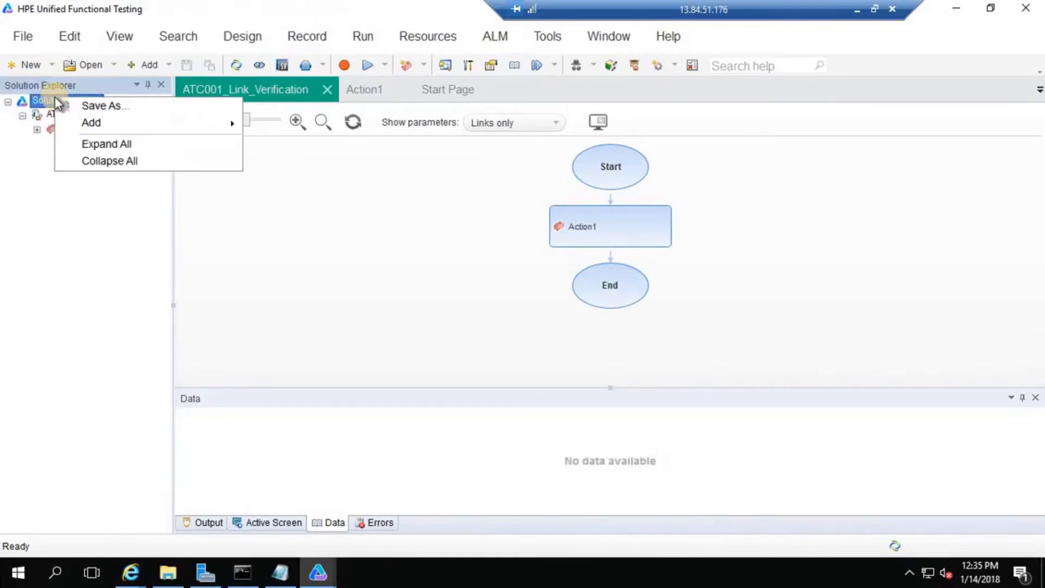
pyautogui.moveTo(86, 128)
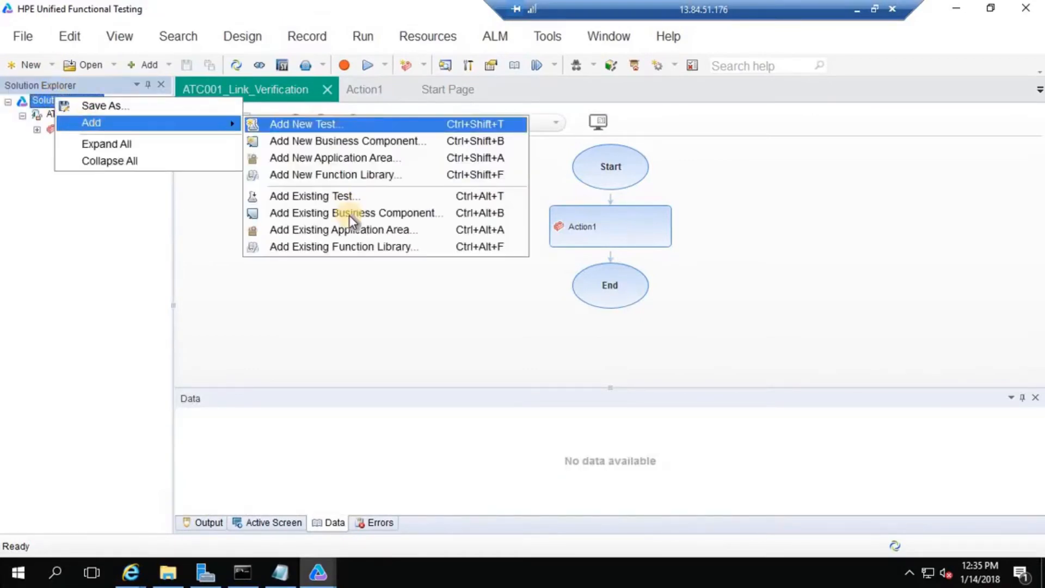
pyautogui.click(346, 172)
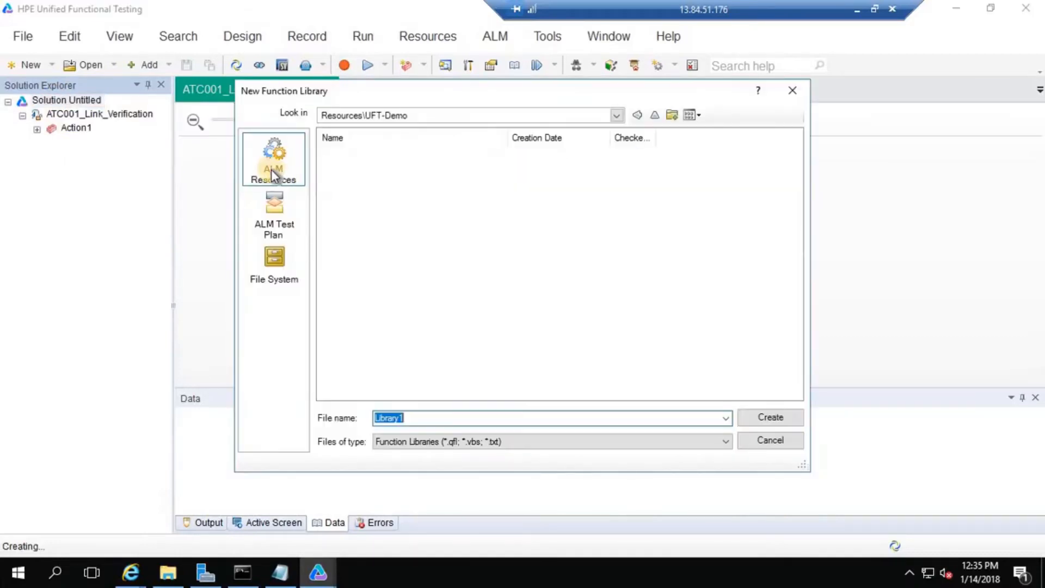
# Create the function library with the name ReusableFunctions in the UFT-Demo folder of ALM Resources.
pyautogui.click(271, 168)
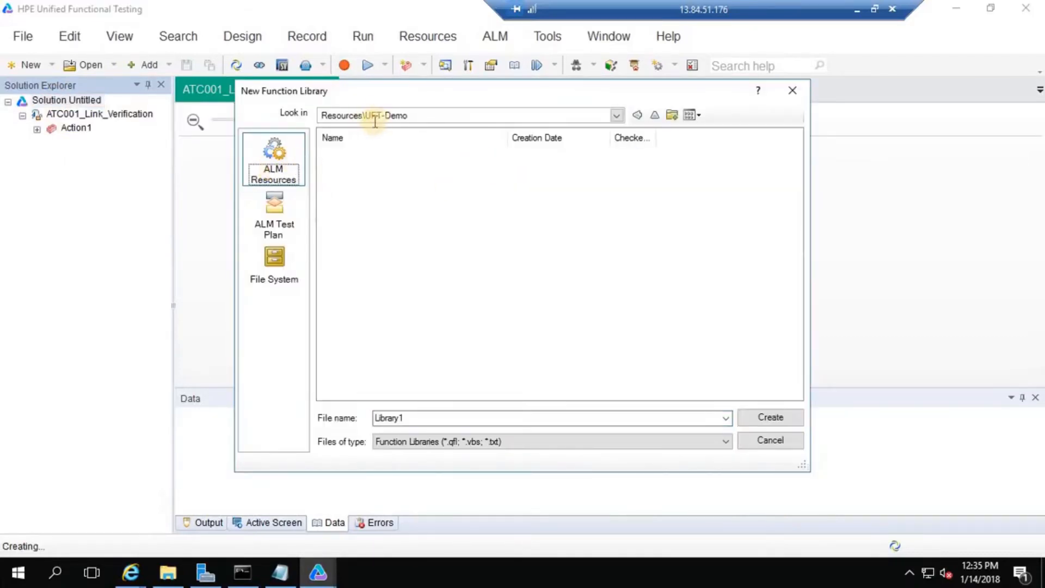
pyautogui.click(416, 418)
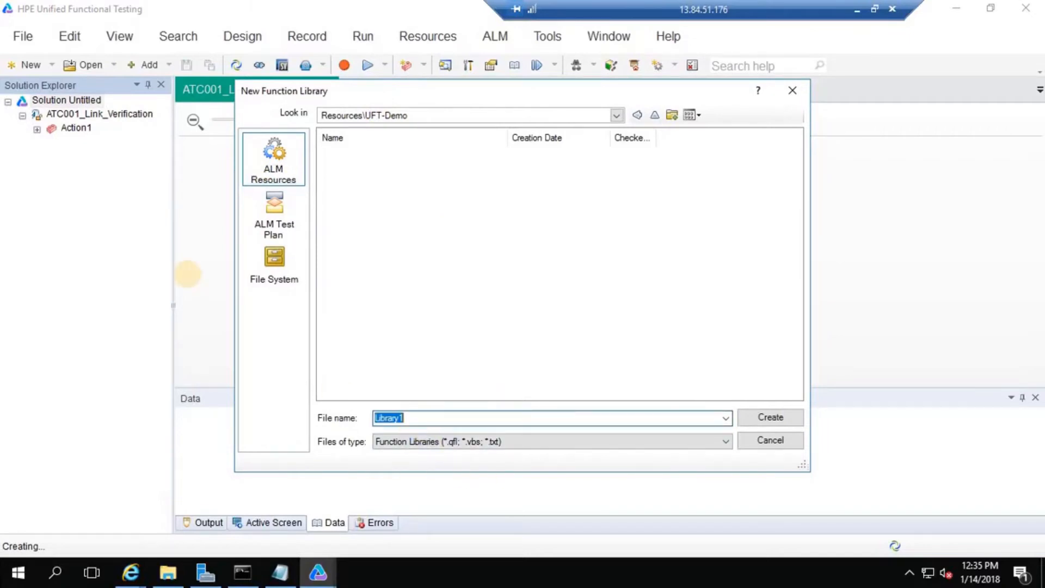
pyautogui.write('ReusableFunctions')
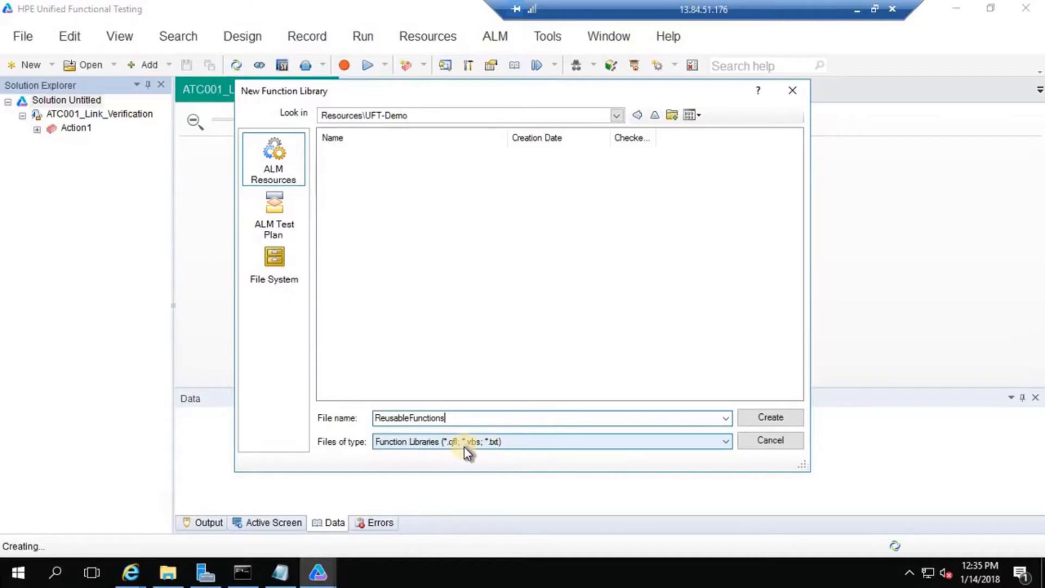
pyautogui.click(516, 443)
pyautogui.click(516, 443)
pyautogui.click(474, 420)
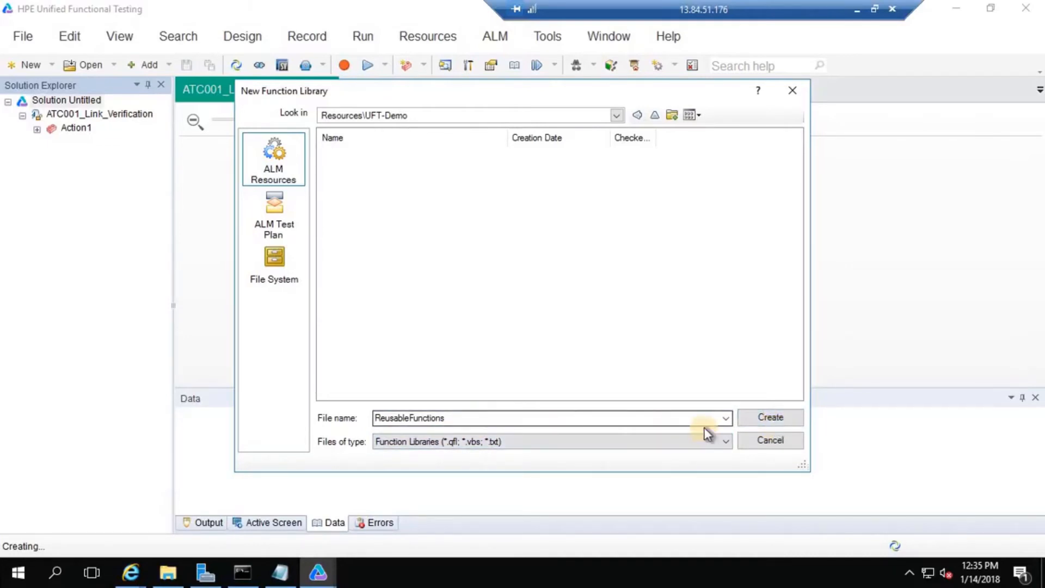
pyautogui.click(756, 418)
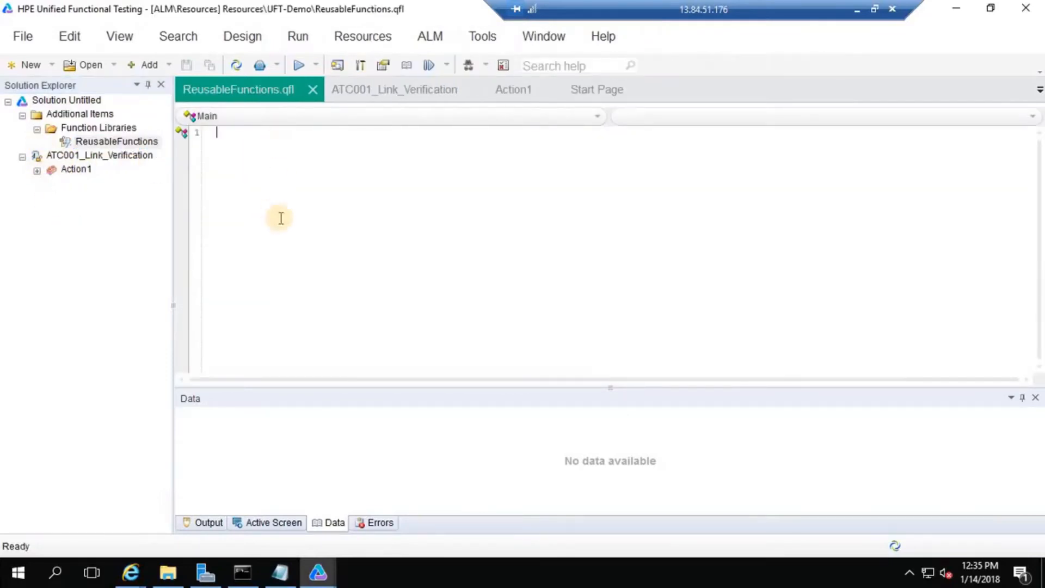
# Switch to File Explorer and open ReusableFunctions.vbs from the ReusableFunction folder in Notepad, accepting the security warning.
pyautogui.click(166, 574)
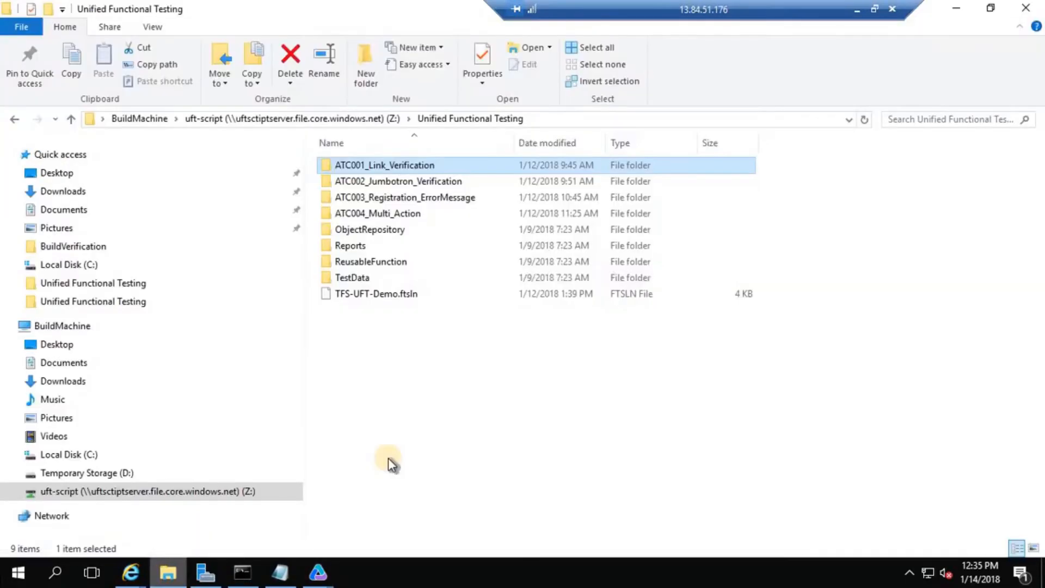
pyautogui.doubleClick(352, 262)
pyautogui.click(343, 163)
pyautogui.rightClick(343, 164)
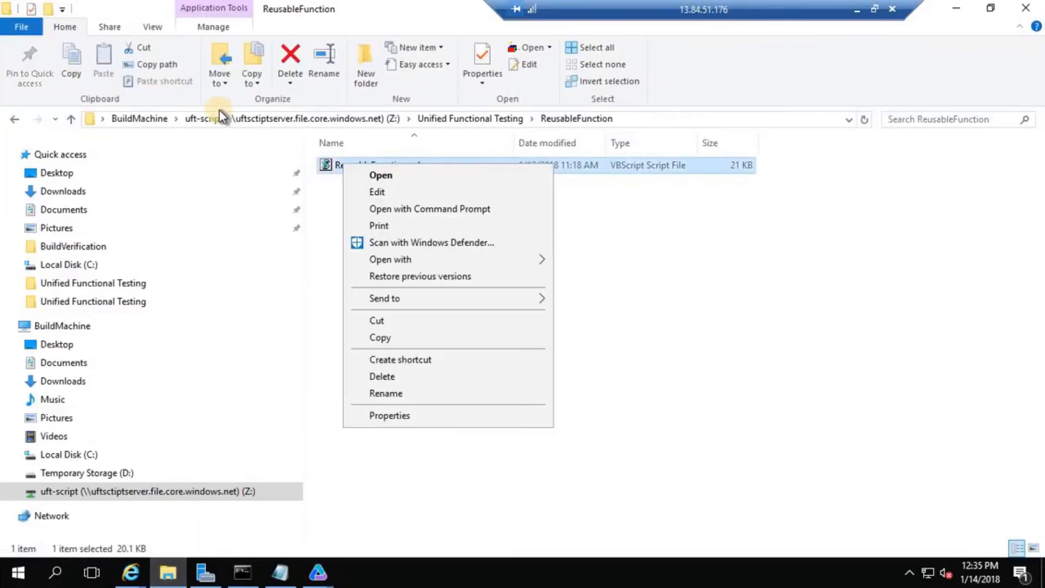
pyautogui.moveTo(427, 258)
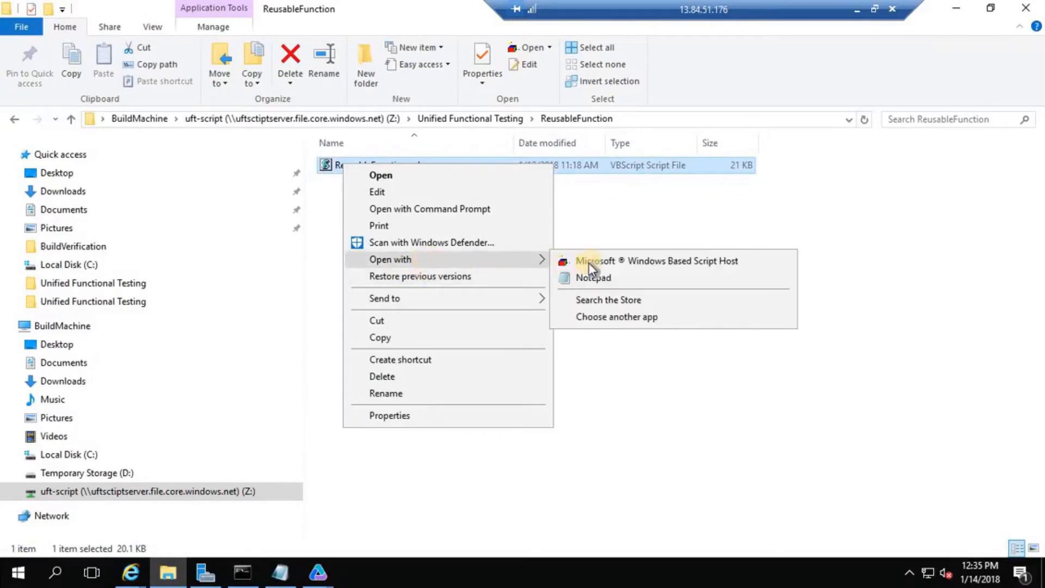
pyautogui.click(592, 278)
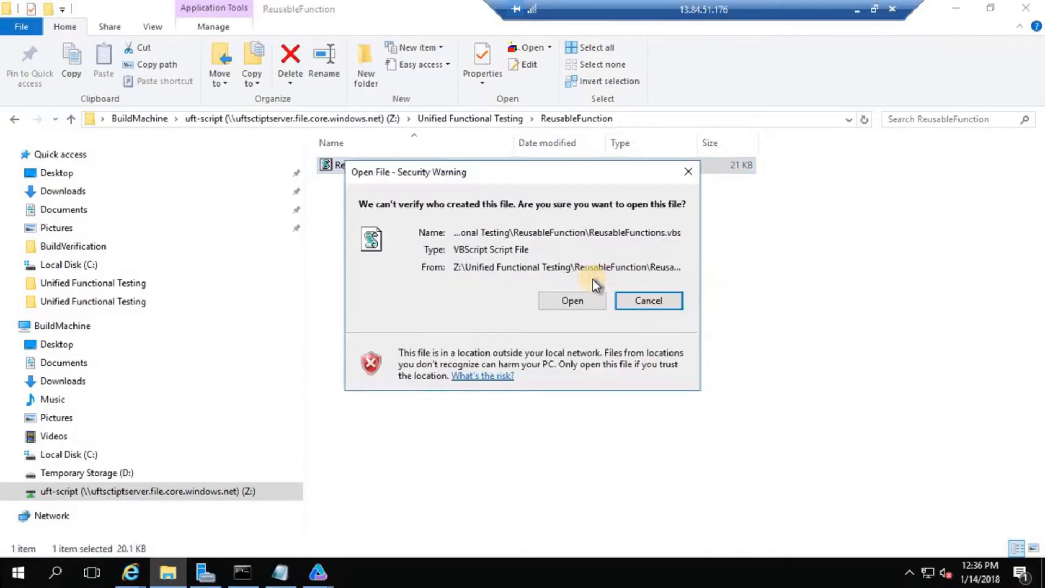
pyautogui.click(574, 305)
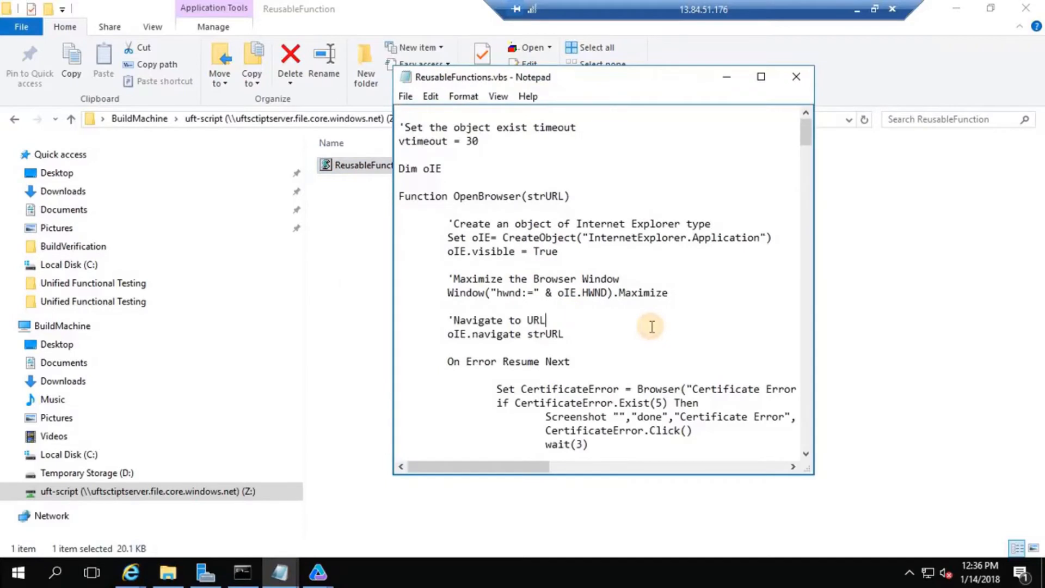
# Copy the entire ReusableFunctions.vbs script, return to UFT and paste it into the empty ReusableFunctions.qfl library.
pyautogui.hotkey('ctrl', 'a')
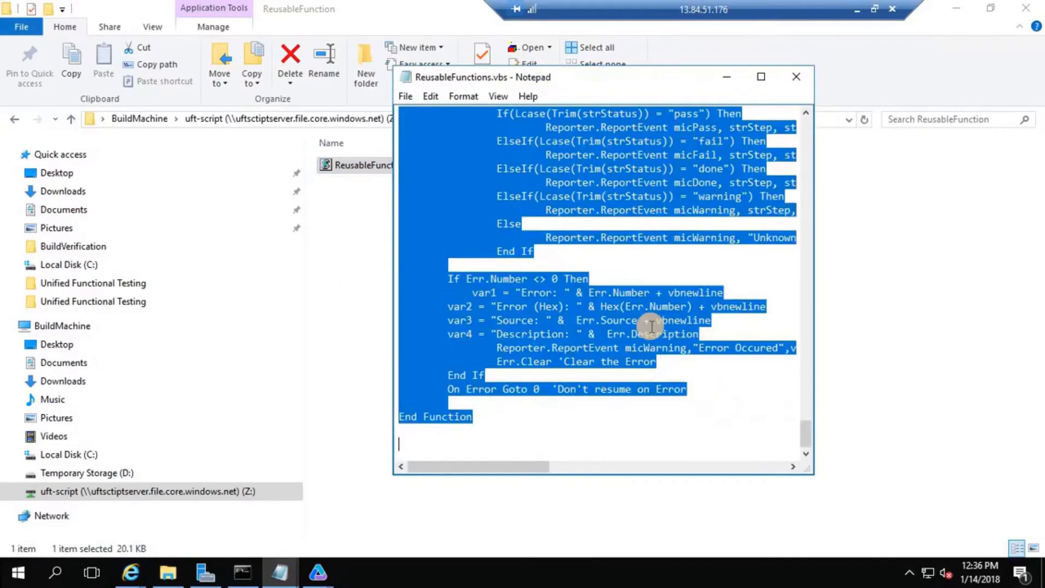
pyautogui.click(727, 77)
pyautogui.click(957, 8)
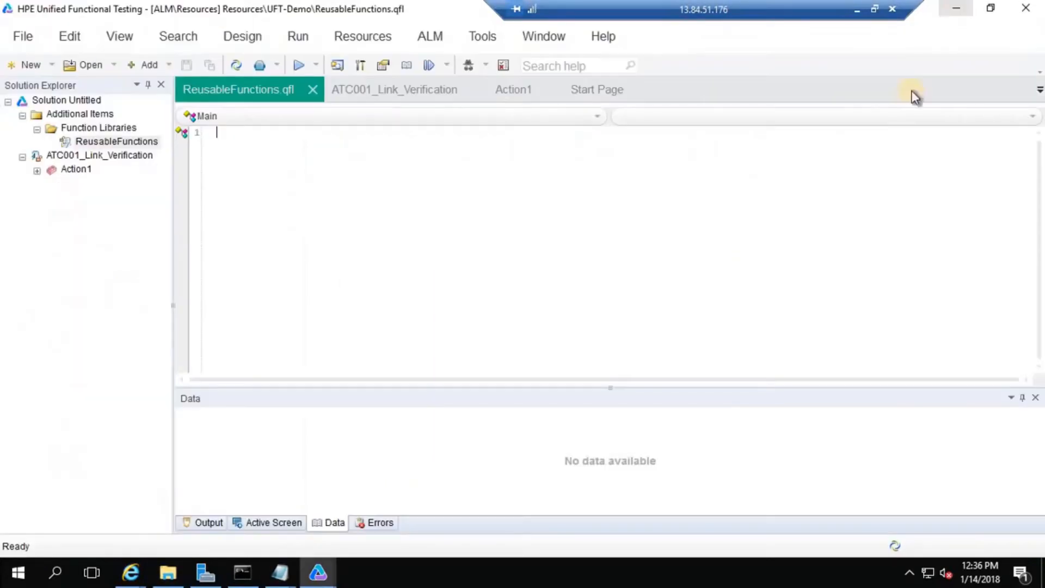
pyautogui.hotkey('ctrl', 'v')
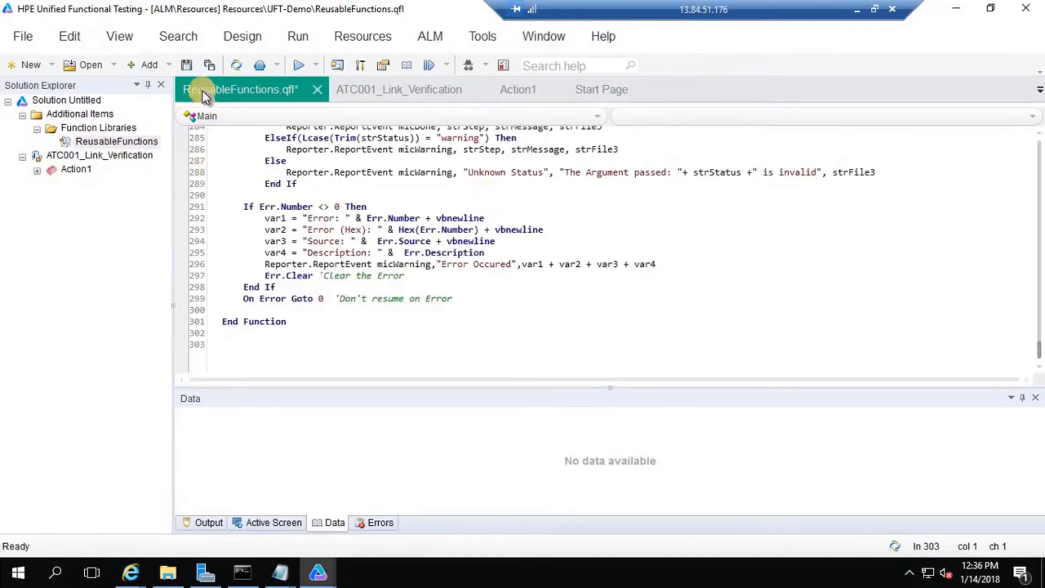
# Save and close the ReusableFunctions library, and expand Action1 of ATC001_Link_Verification in the solution tree.
pyautogui.click(210, 63)
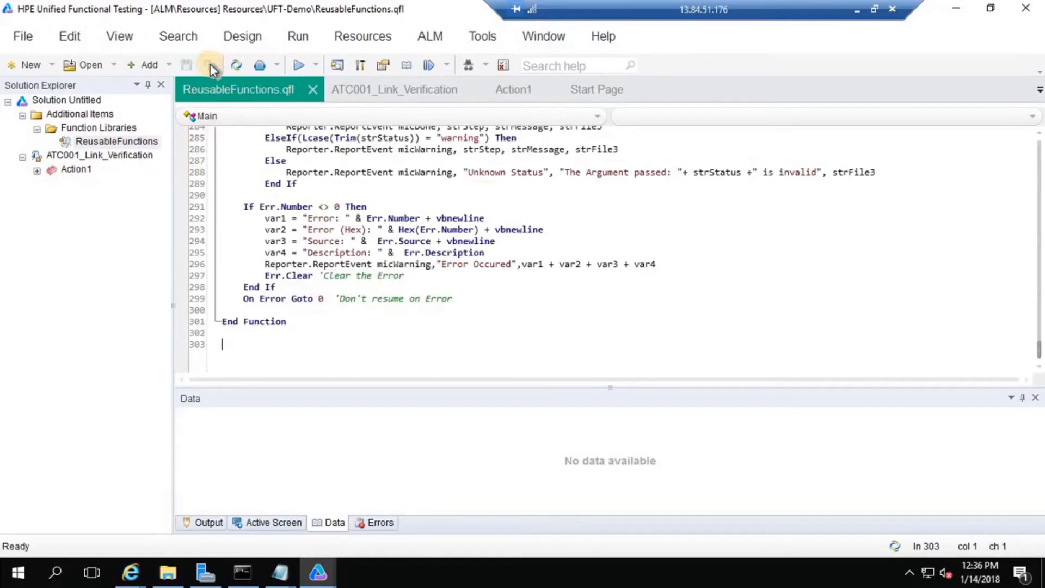
pyautogui.click(315, 92)
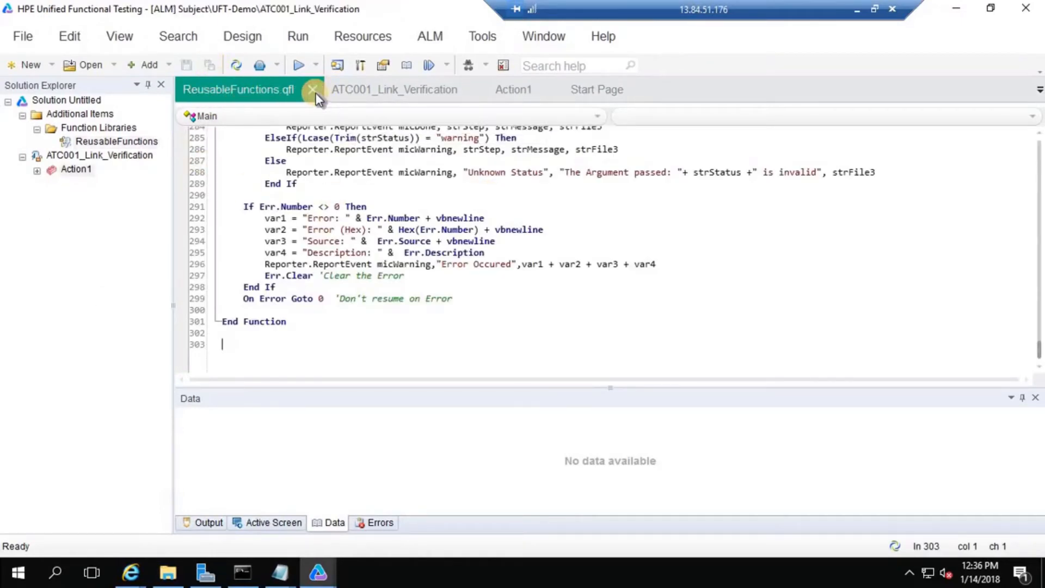
pyautogui.click(38, 171)
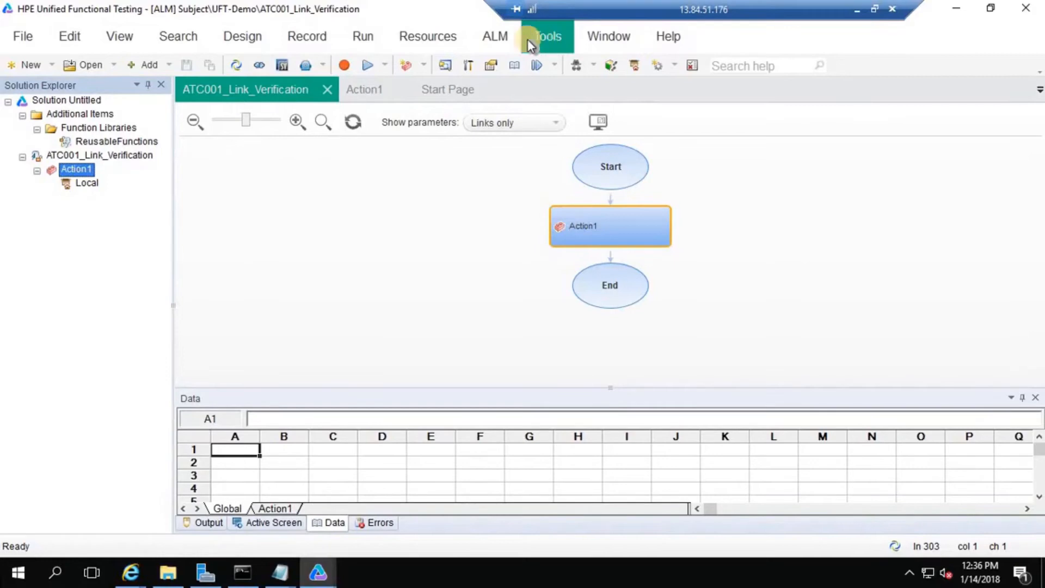
# Open the Object Repository Manager with the UFT-Demo Reposiory.tsr shared repository.
pyautogui.click(414, 37)
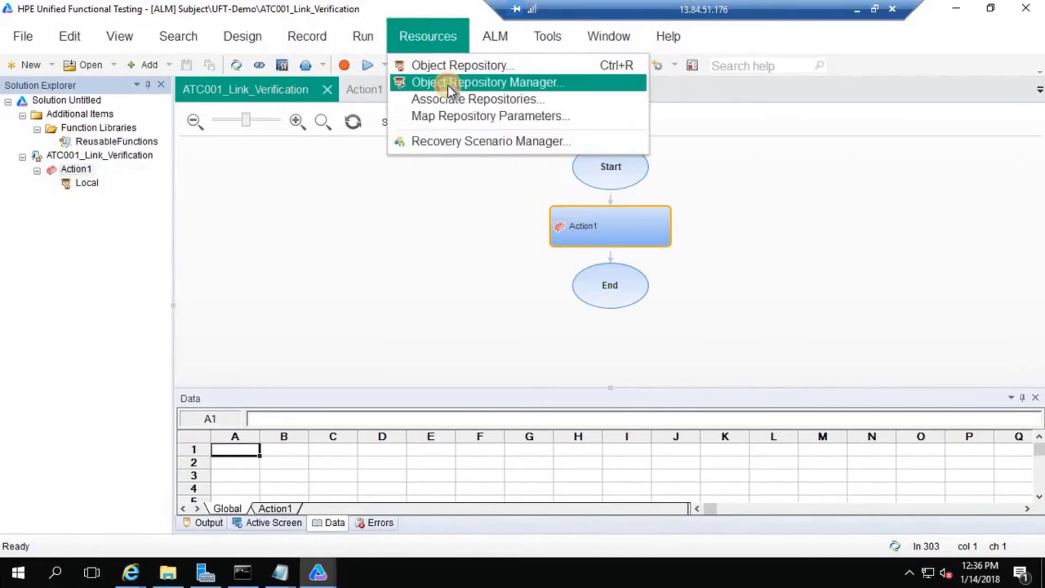
pyautogui.click(449, 84)
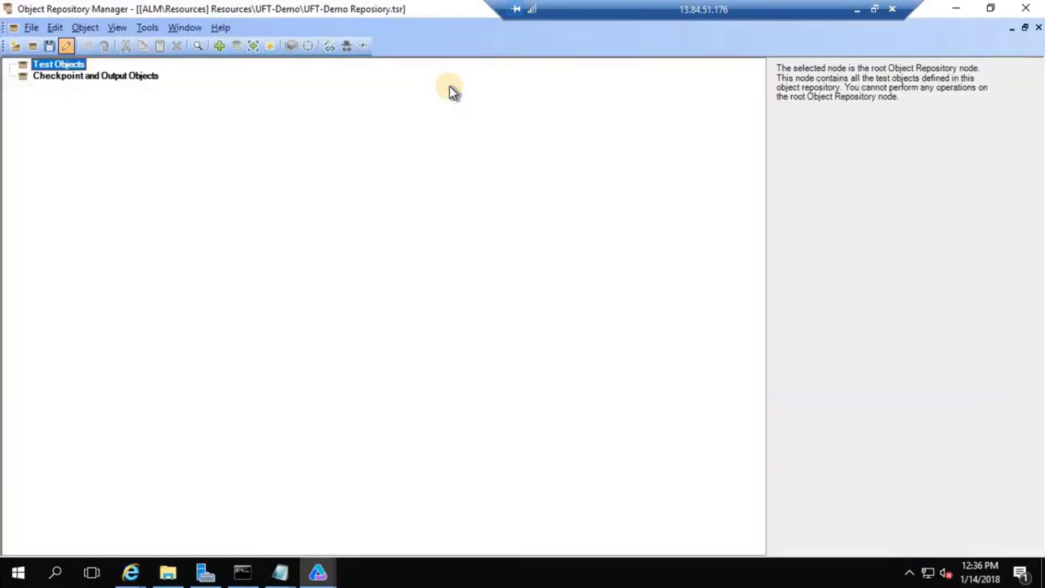
pyautogui.click(32, 46)
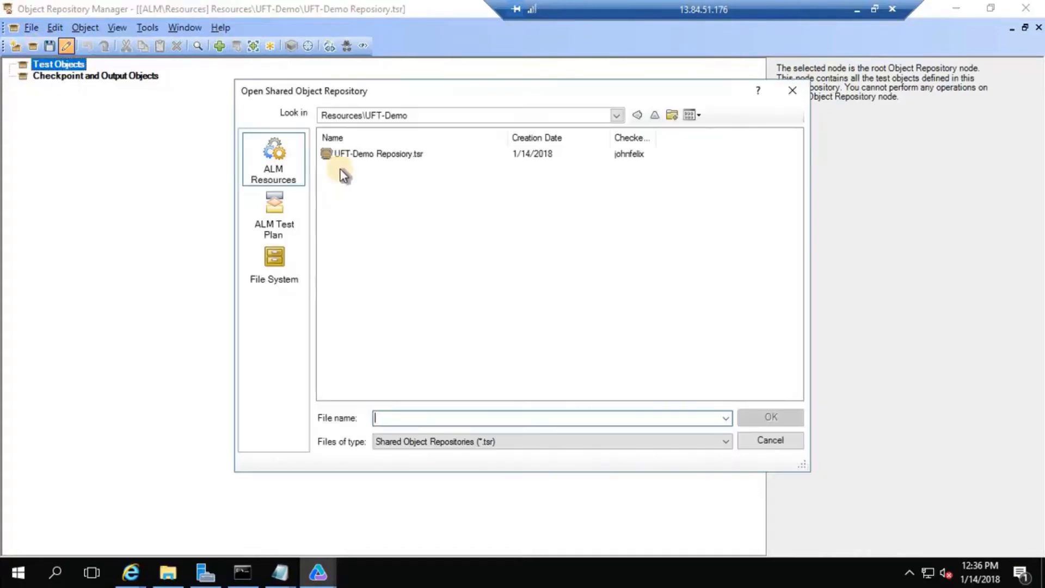
pyautogui.click(375, 153)
pyautogui.click(775, 424)
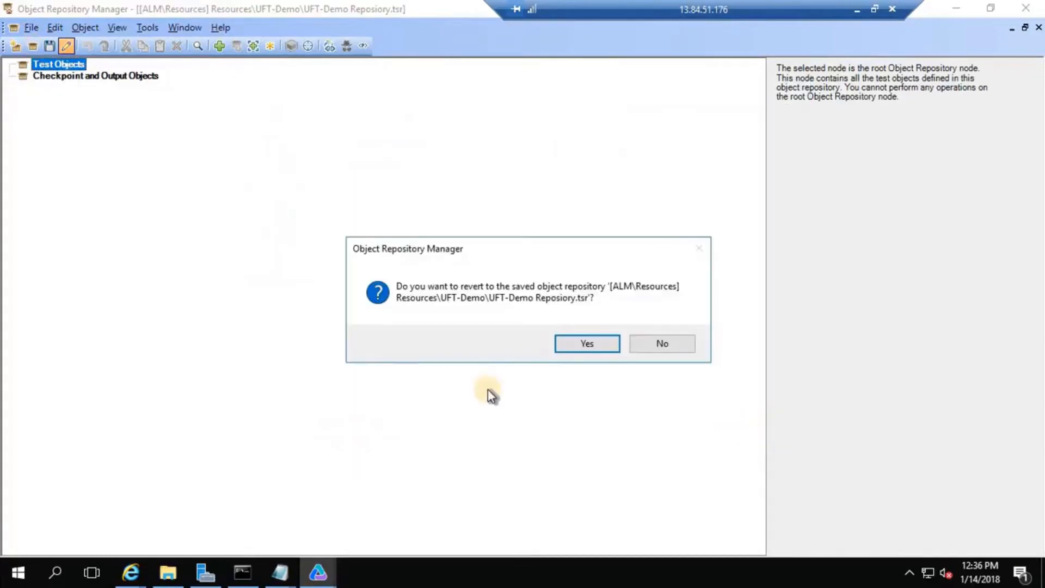
pyautogui.click(653, 344)
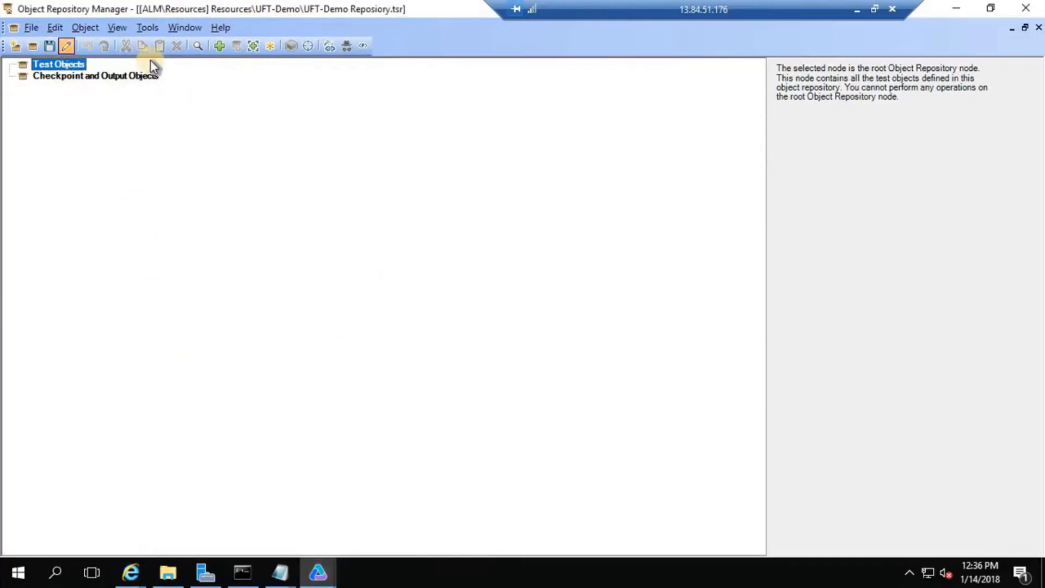
# Restore the maximized UFT-Demo Reposiory.tsr window to a smaller size and extend its height to almost the full workspace.
pyautogui.click(1024, 27)
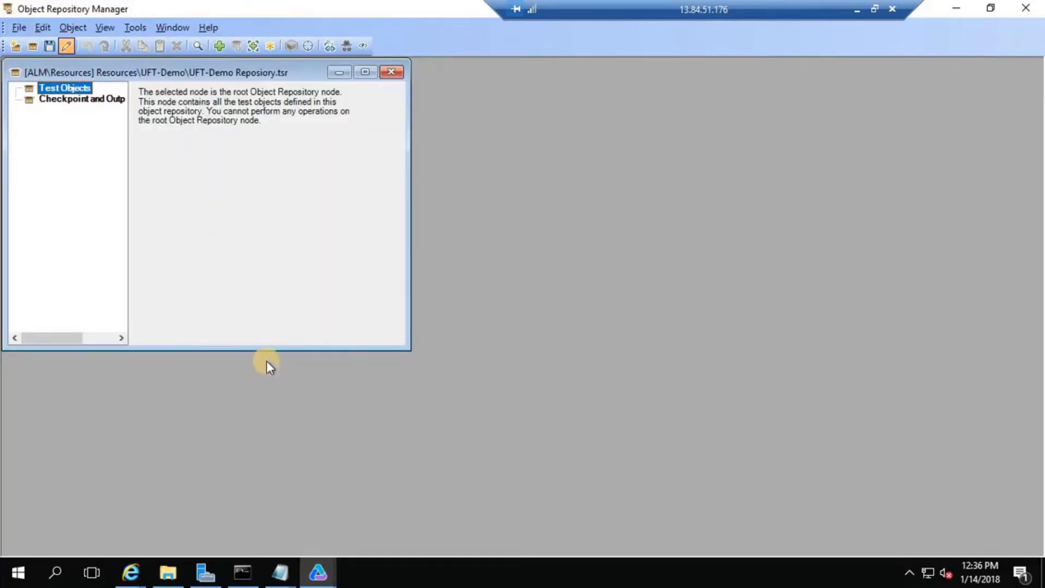
pyautogui.moveTo(266, 351); pyautogui.dragTo(260, 532)
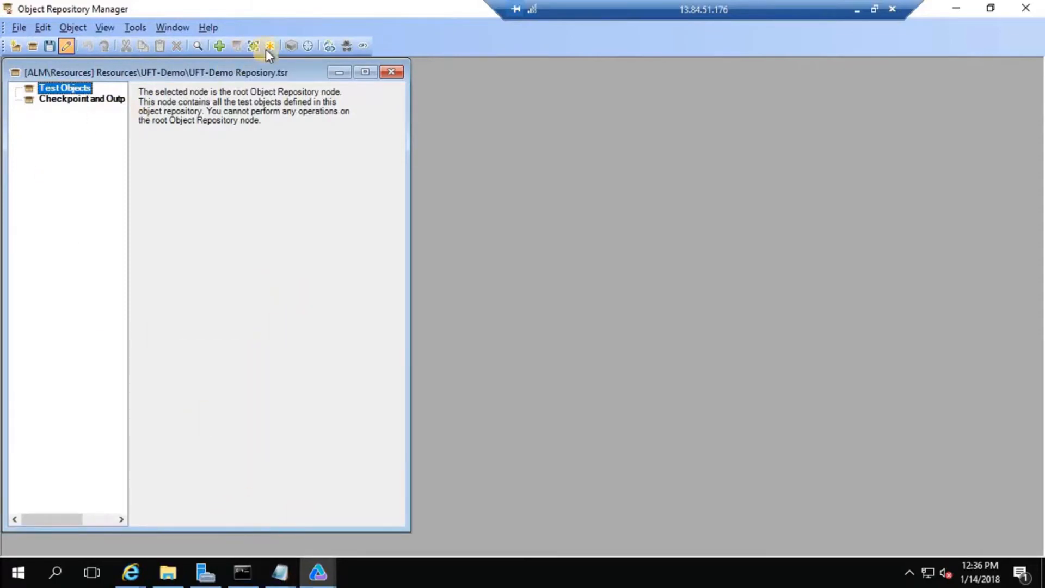
pyautogui.click(220, 47)
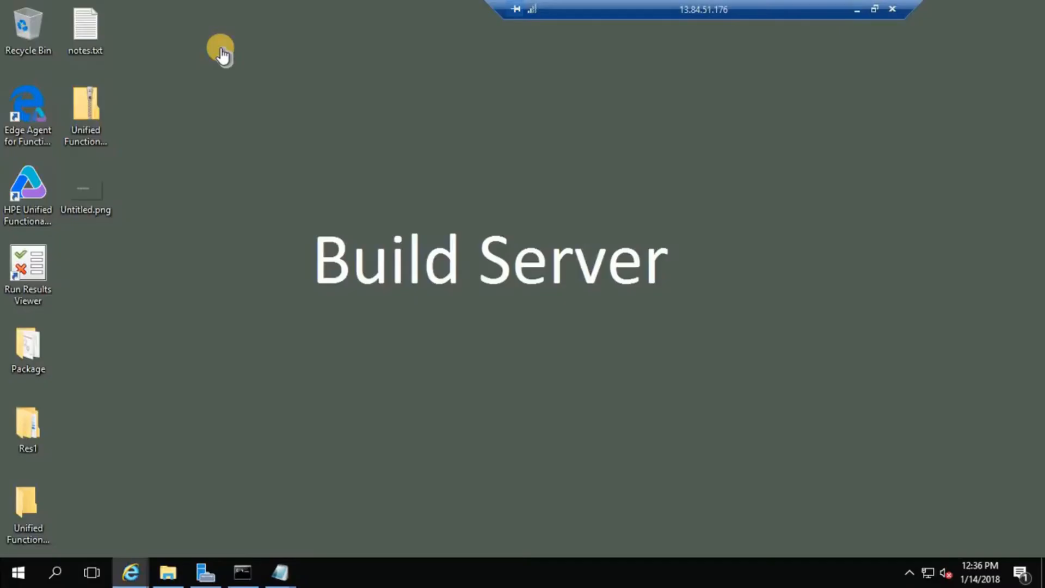
pyautogui.click(84, 35)
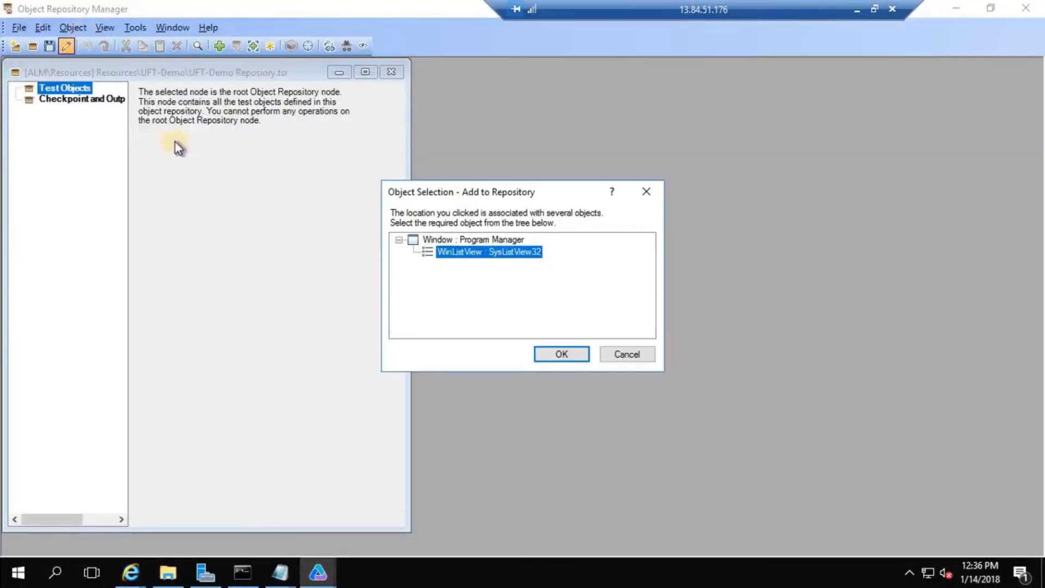
pyautogui.click(640, 357)
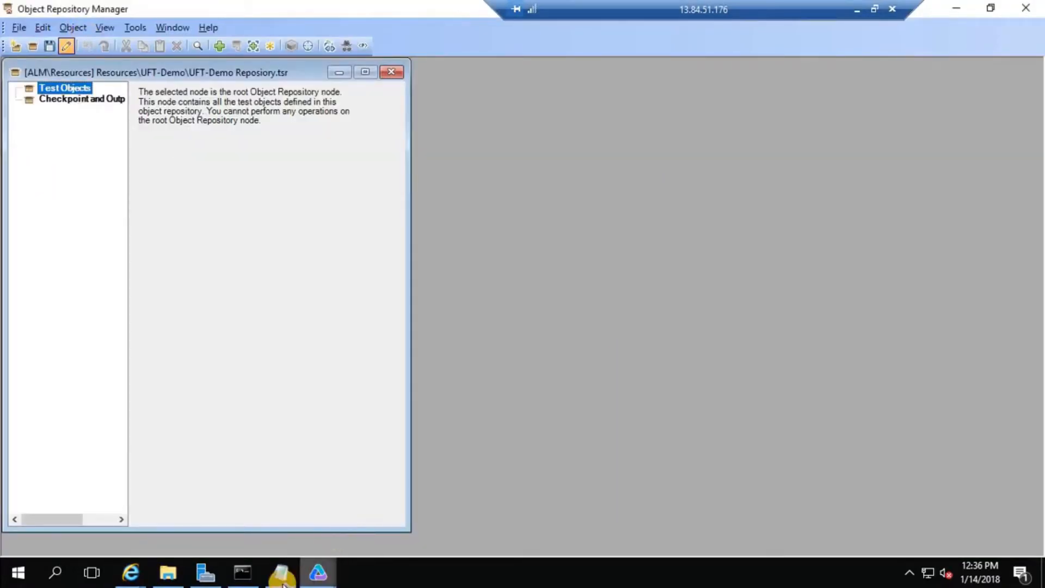
# Open the shared repository TFS-UFT-ObjectRepository.tsr from the ObjectRepository folder of Z:\Unified Functional Testing on the file system.
pyautogui.click(35, 46)
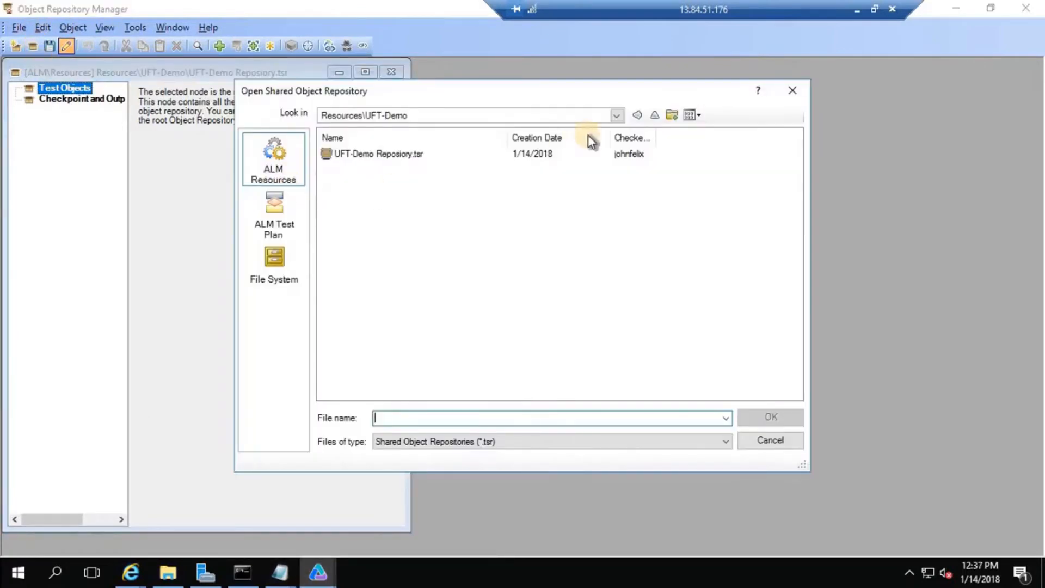
pyautogui.click(276, 264)
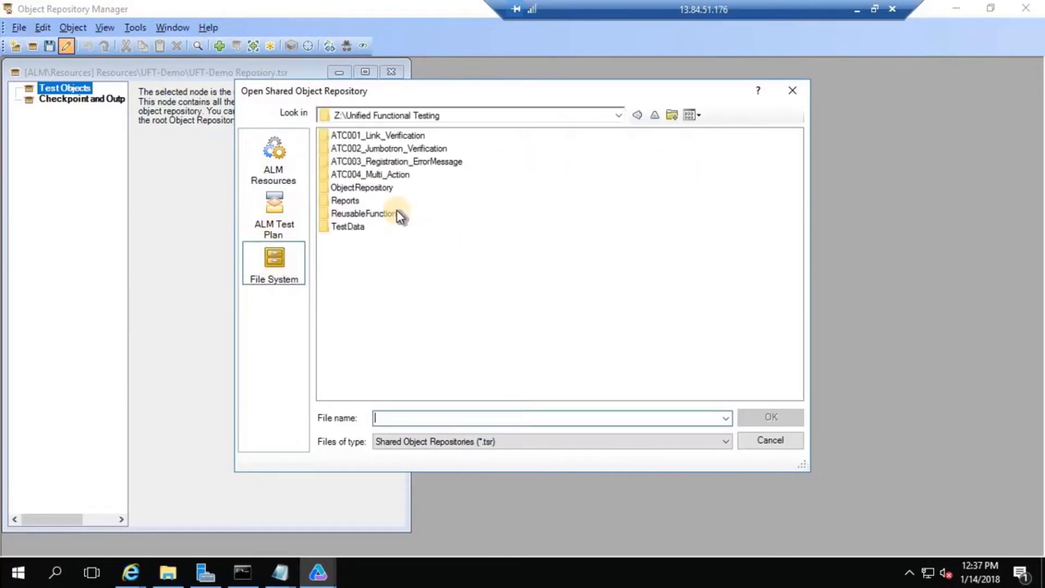
pyautogui.doubleClick(366, 187)
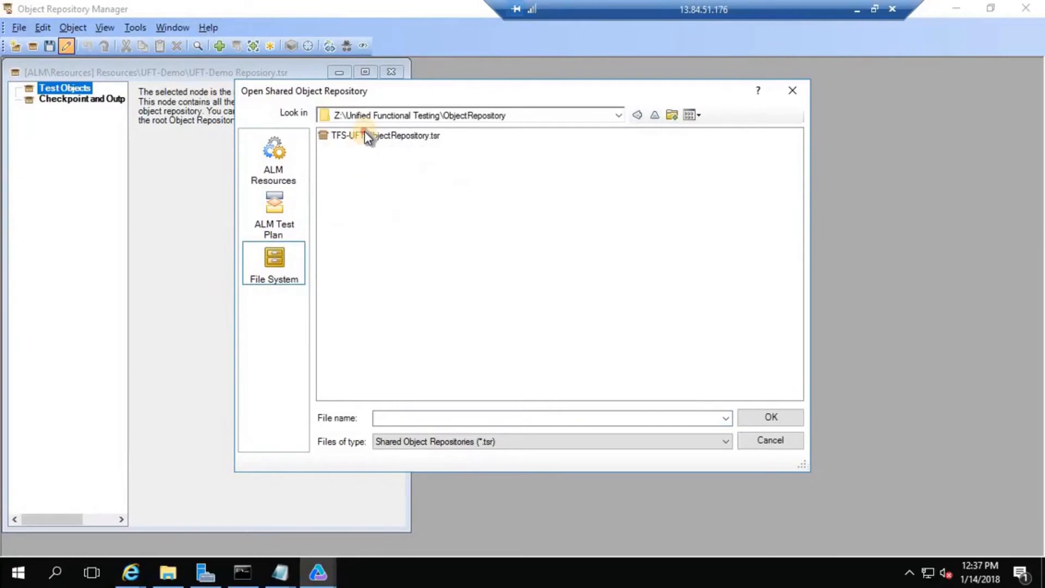
pyautogui.click(367, 136)
pyautogui.click(755, 422)
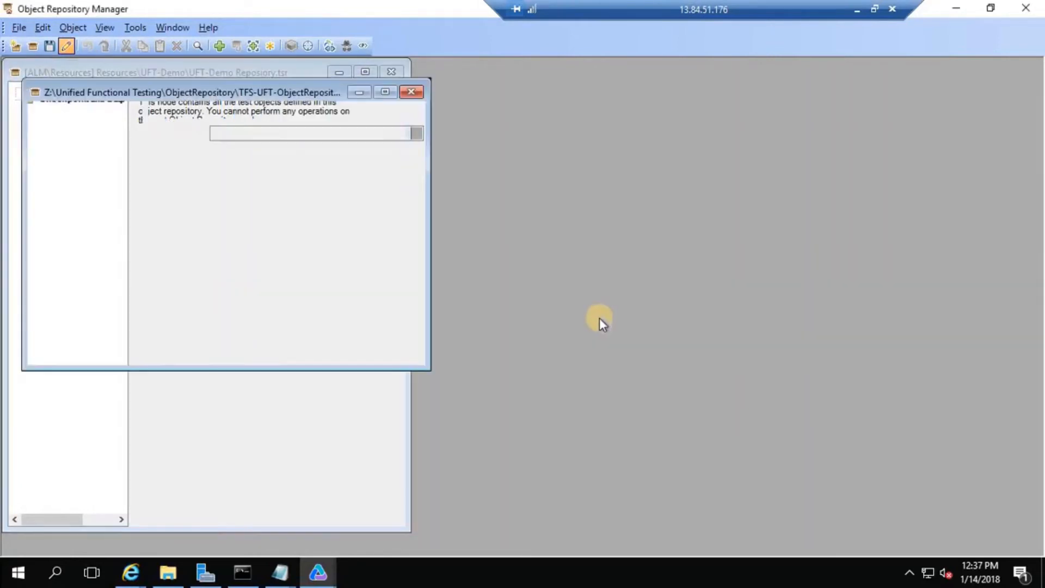
# Place the TFS-UFT-ObjectRepository.tsr window beside the UFT-Demo repository, enlarge it and enable editing for it.
pyautogui.moveTo(601, 96); pyautogui.dragTo(675, 74)
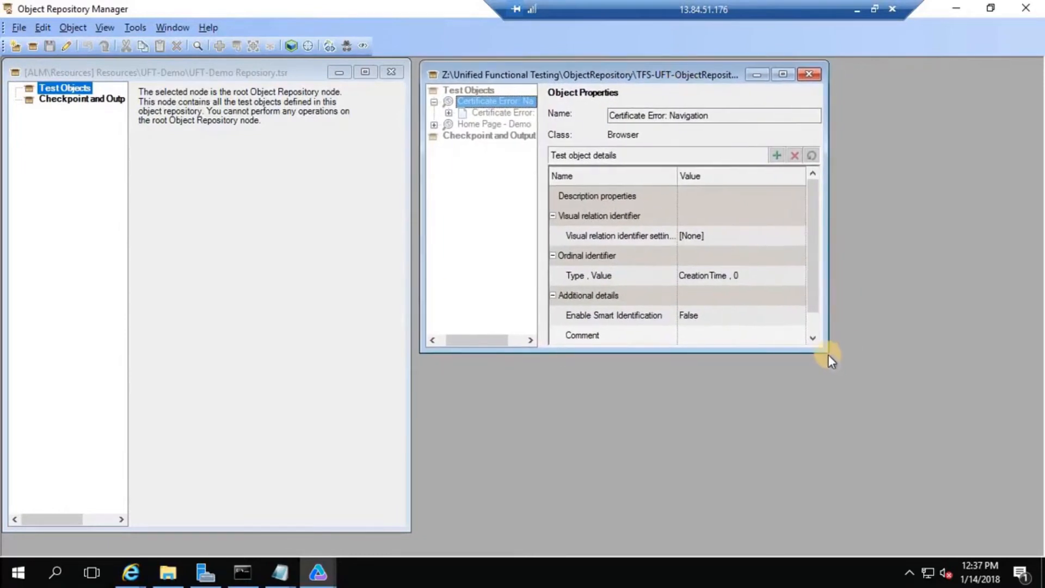
pyautogui.moveTo(825, 354); pyautogui.dragTo(909, 530)
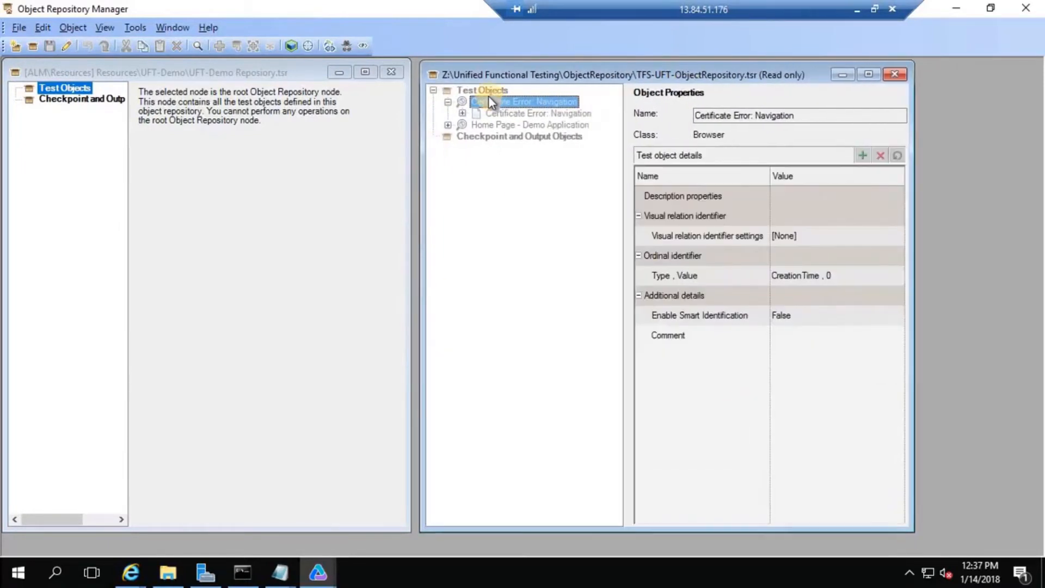
pyautogui.click(488, 95)
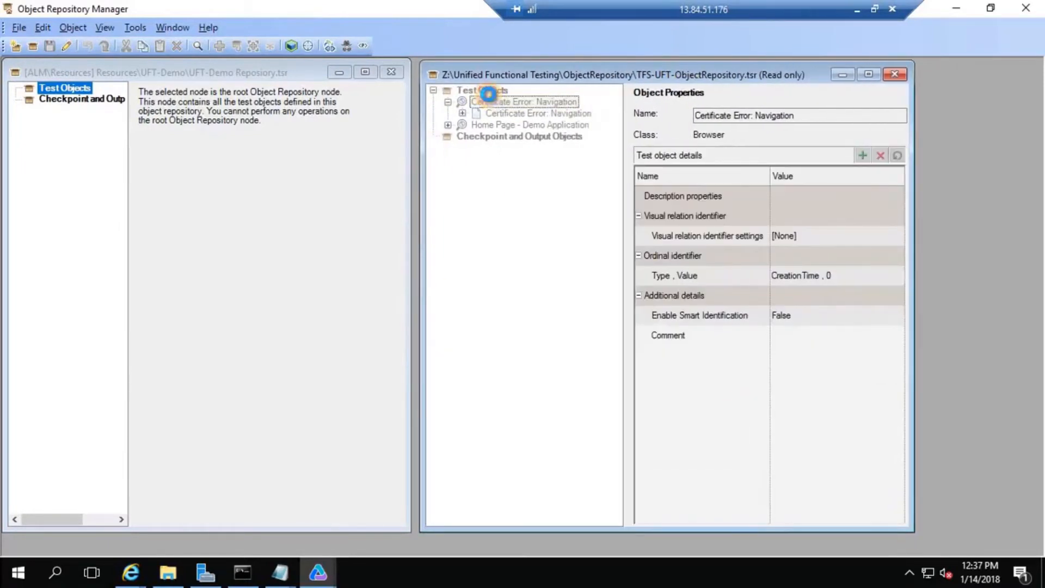
pyautogui.click(67, 46)
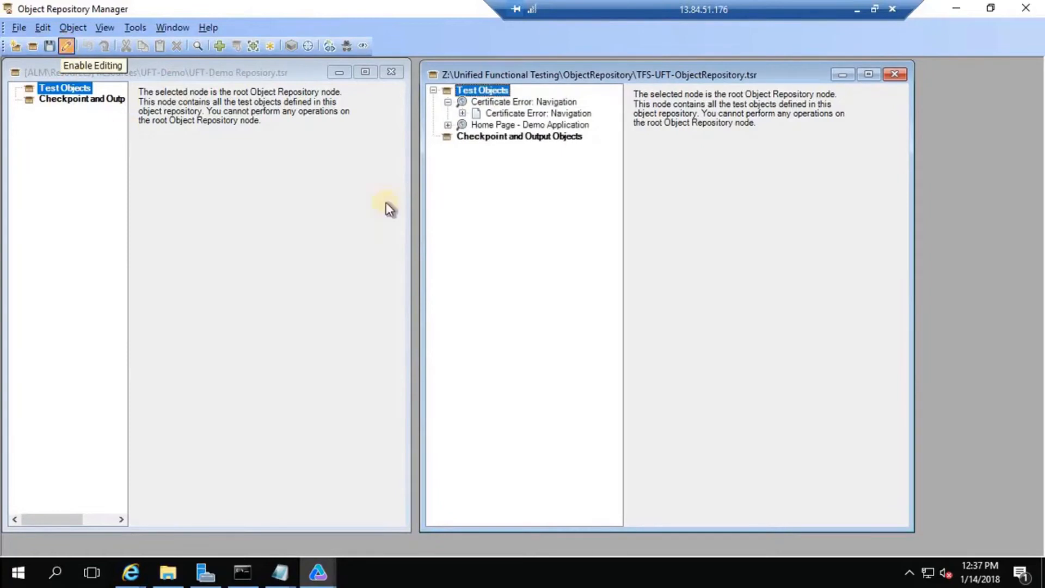
# Copy the Certificate Error: Navigation and Home Page - Demo Application browser objects from TFS-UFT-ObjectRepository.tsr into Test Objects of UFT-Demo Reposiory.tsr.
pyautogui.doubleClick(505, 103)
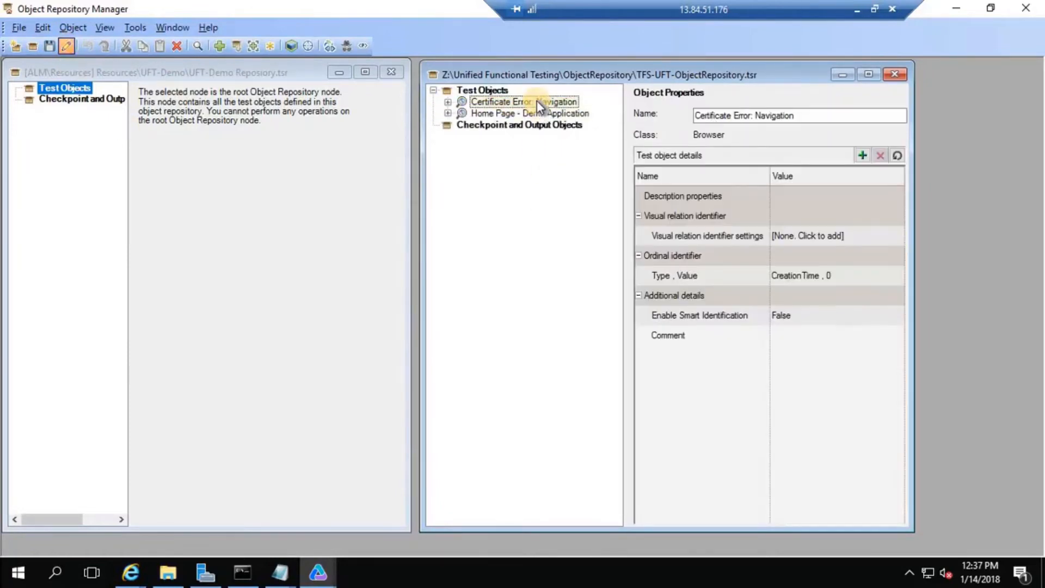
pyautogui.moveTo(537, 101); pyautogui.dragTo(55, 89)
pyautogui.moveTo(511, 116); pyautogui.dragTo(38, 90)
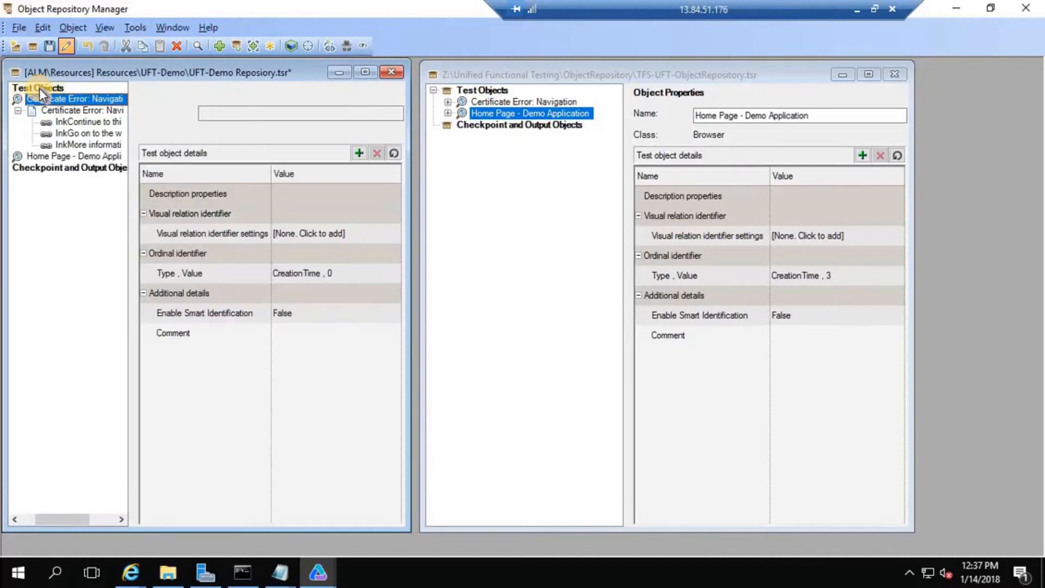
# Expand the browser and page nodes in both repositories and compare their test objects.
pyautogui.click(447, 113)
pyautogui.click(462, 125)
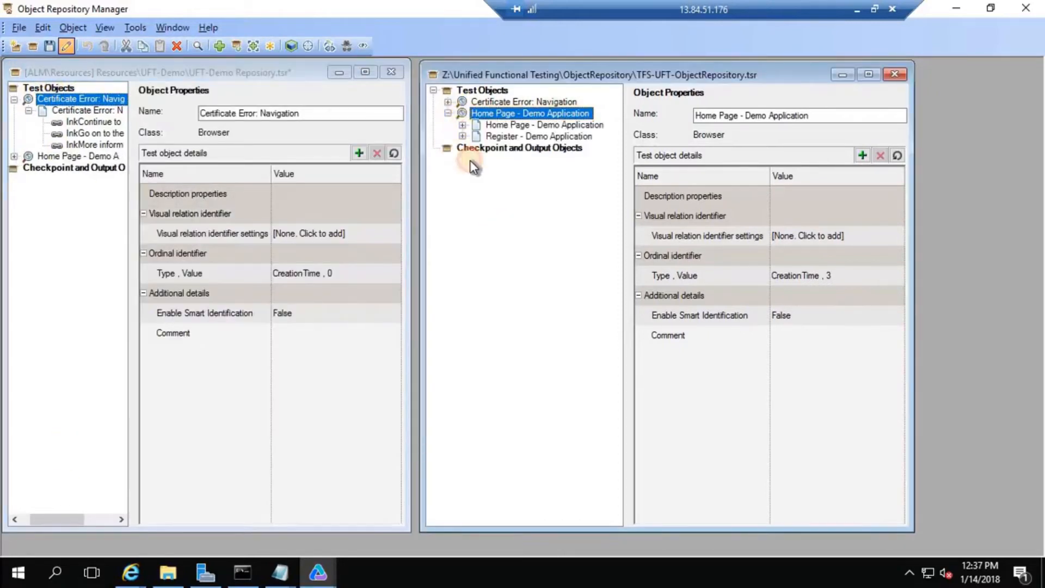
pyautogui.click(462, 206)
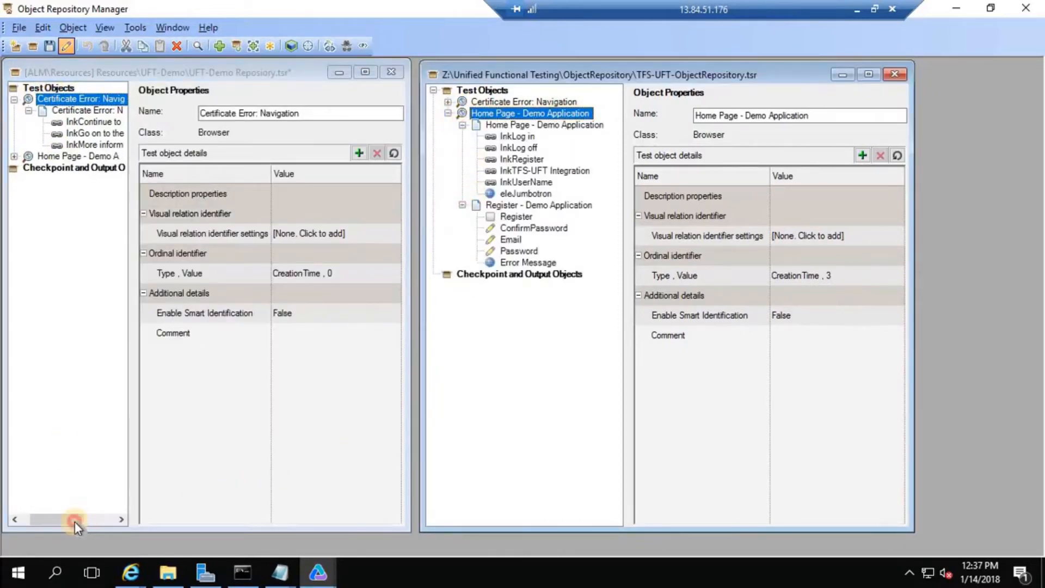
pyautogui.moveTo(74, 522); pyautogui.dragTo(63, 522)
pyautogui.click(30, 157)
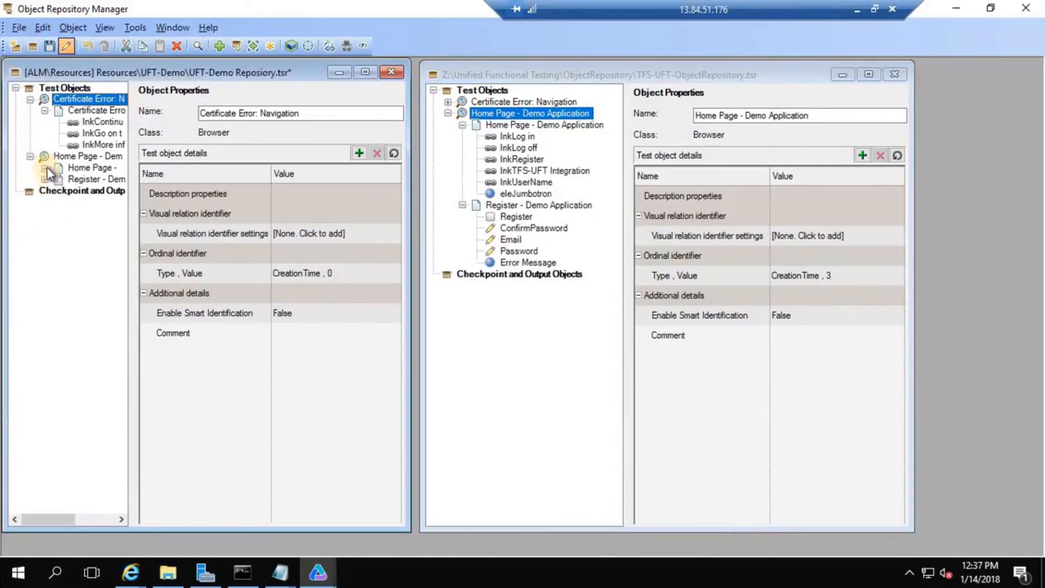
pyautogui.click(44, 167)
pyautogui.click(44, 249)
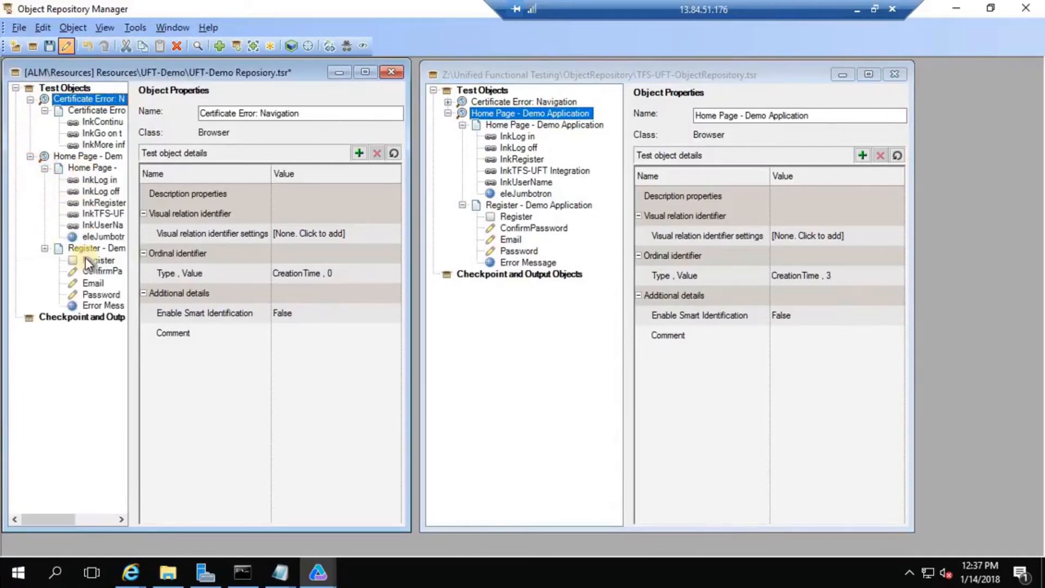
pyautogui.click(447, 102)
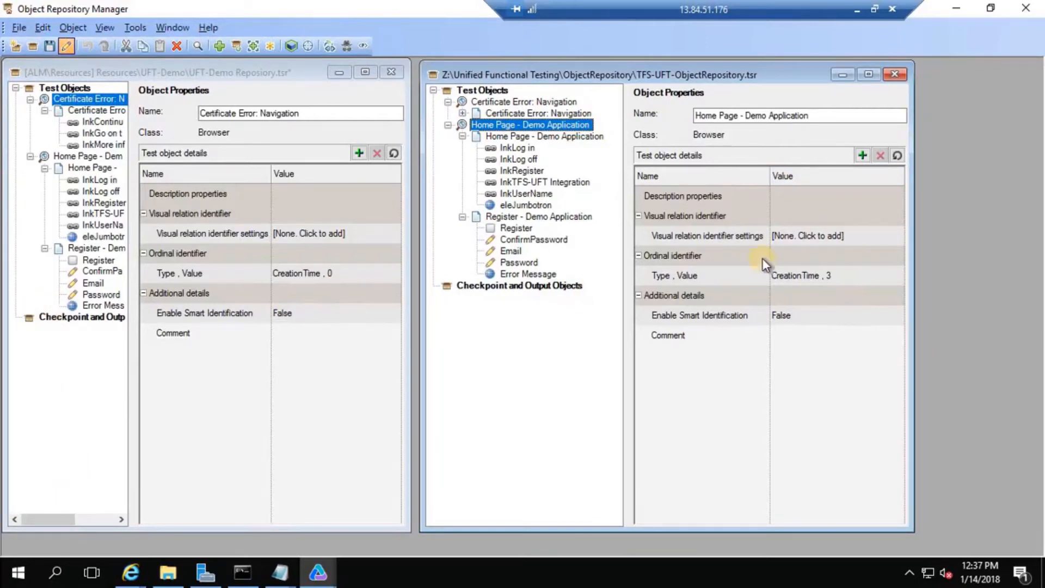
# Close the Object Repository Manager, saving the changes to UFT-Demo Reposiory.tsr without checking it in.
pyautogui.click(1029, 8)
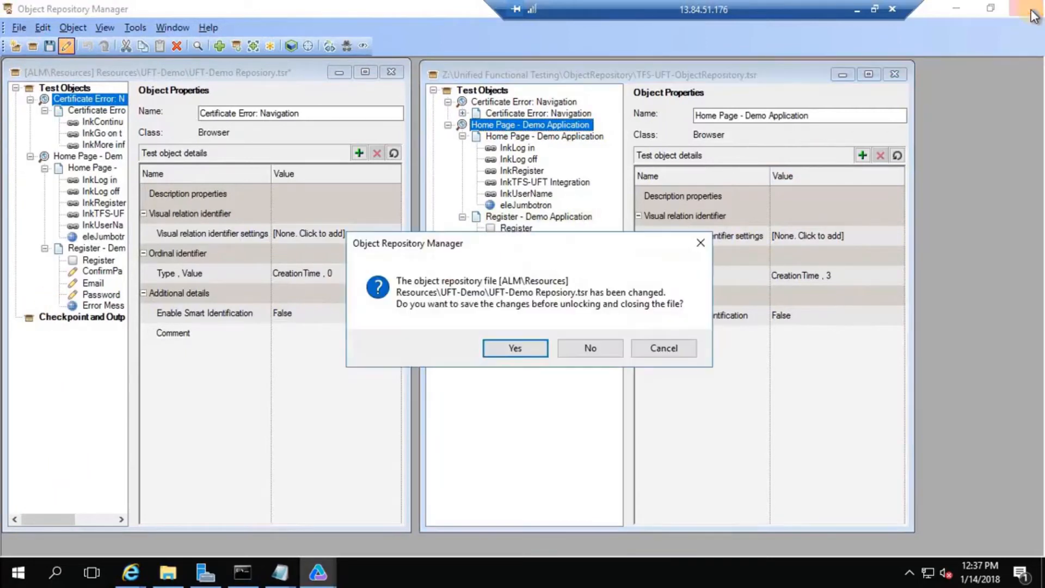
pyautogui.click(502, 344)
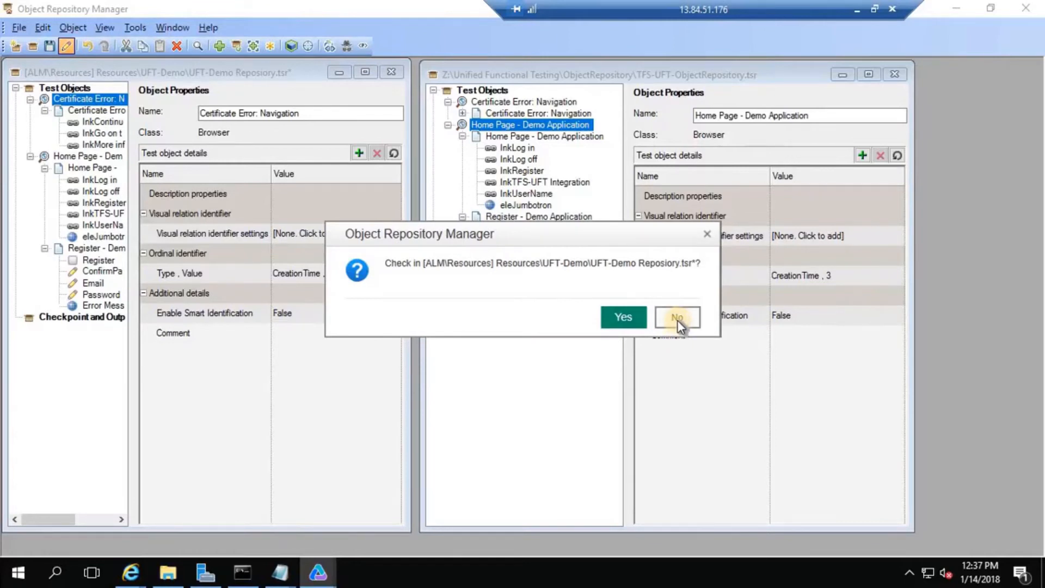
pyautogui.click(677, 320)
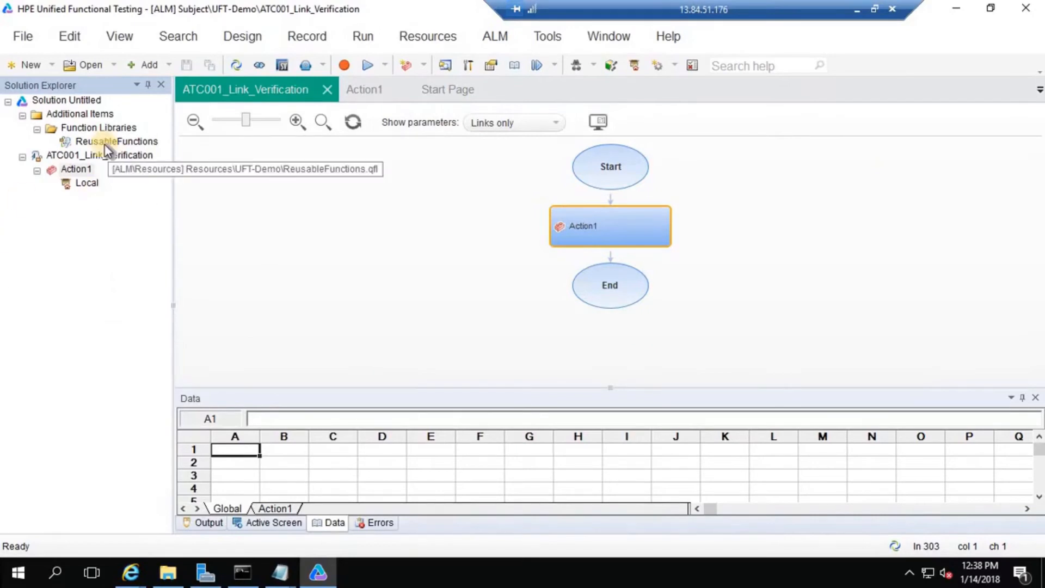
# Open the ReusableFunctions library and collapse the Additional Items and ATC001_Link_Verification nodes in the solution tree.
pyautogui.doubleClick(106, 142)
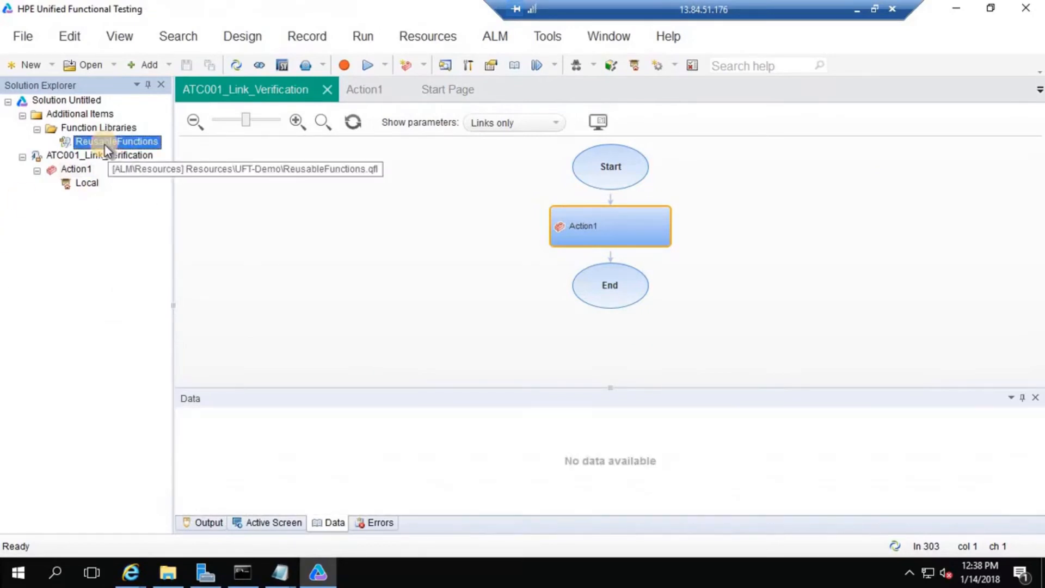
pyautogui.click(37, 129)
pyautogui.click(22, 115)
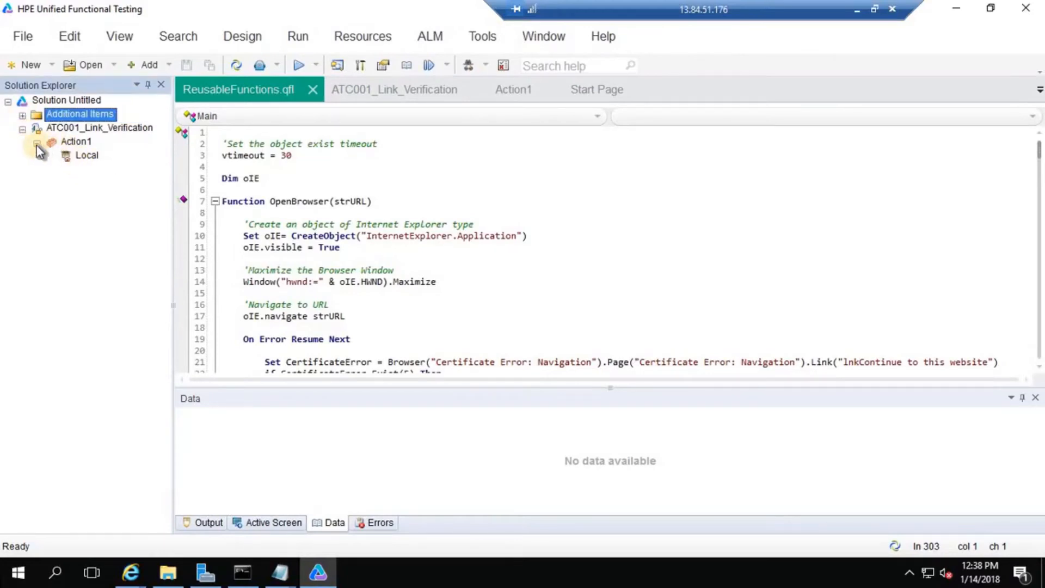
pyautogui.click(23, 129)
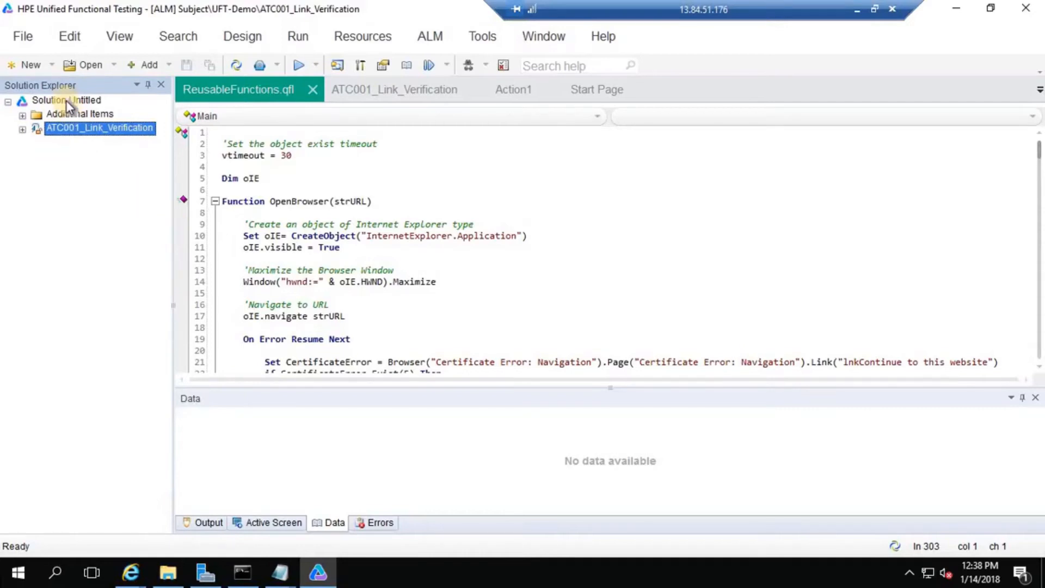
# Switch to ALM in Internet Explorer, refresh the Test Resources tree and select the UFT-Demo folder.
pyautogui.click(131, 572)
pyautogui.click(237, 518)
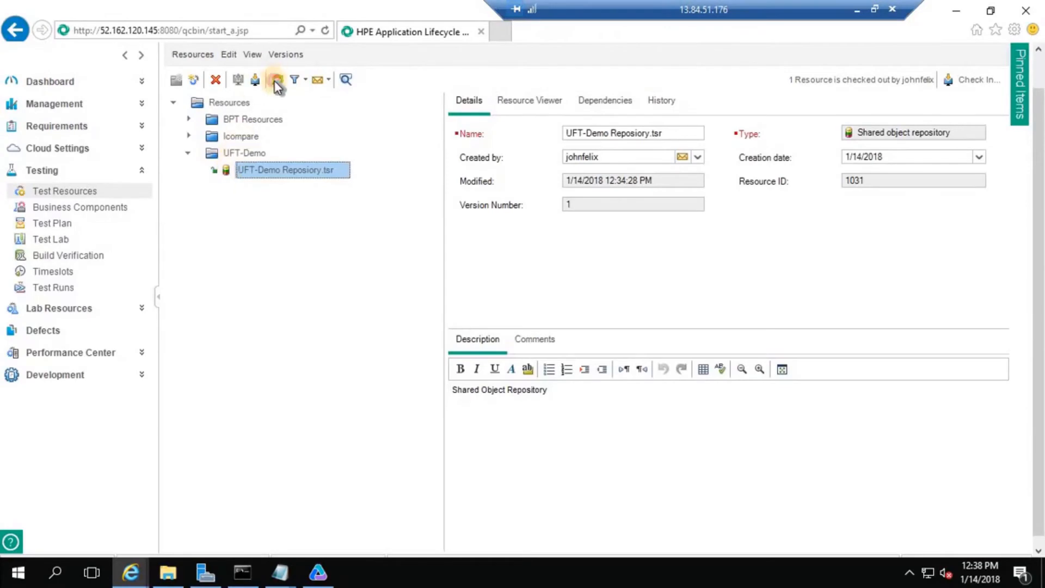
pyautogui.click(277, 79)
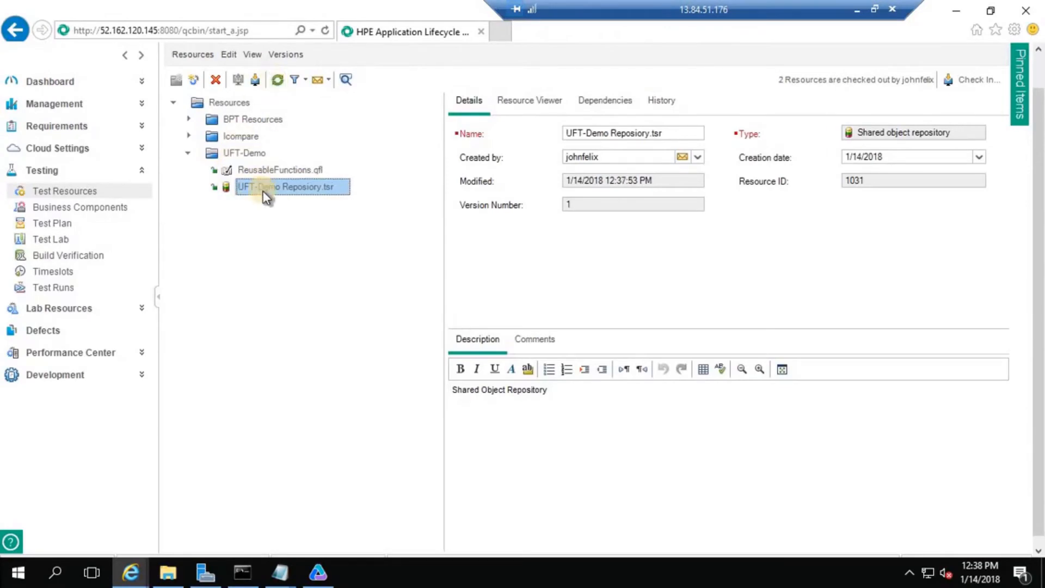
pyautogui.click(252, 156)
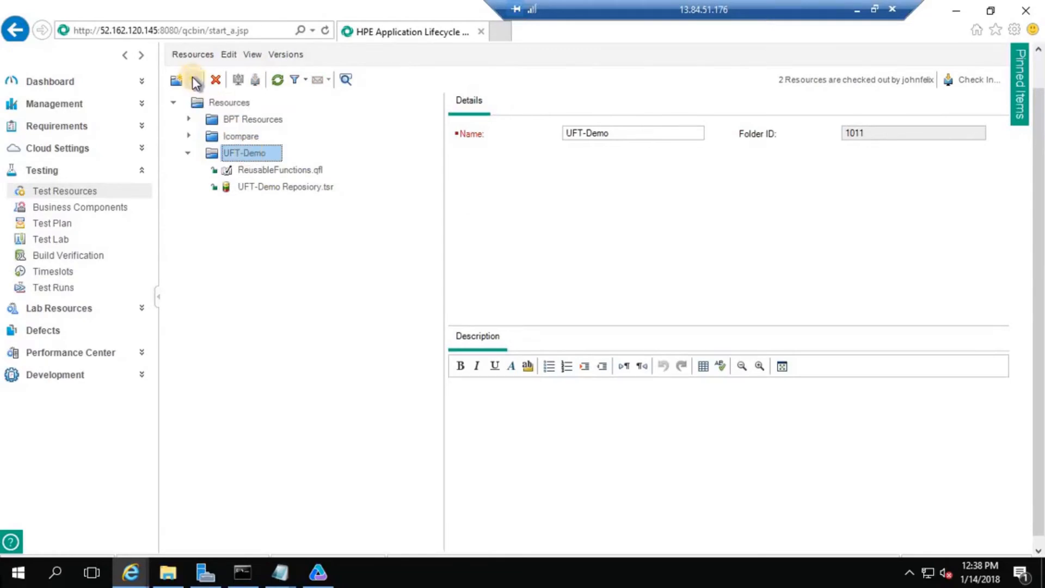
# In File Explorer, open the TestData folder under Unified Functional Testing and copy the base name of BuildVerification_TestData.xls.
pyautogui.click(172, 576)
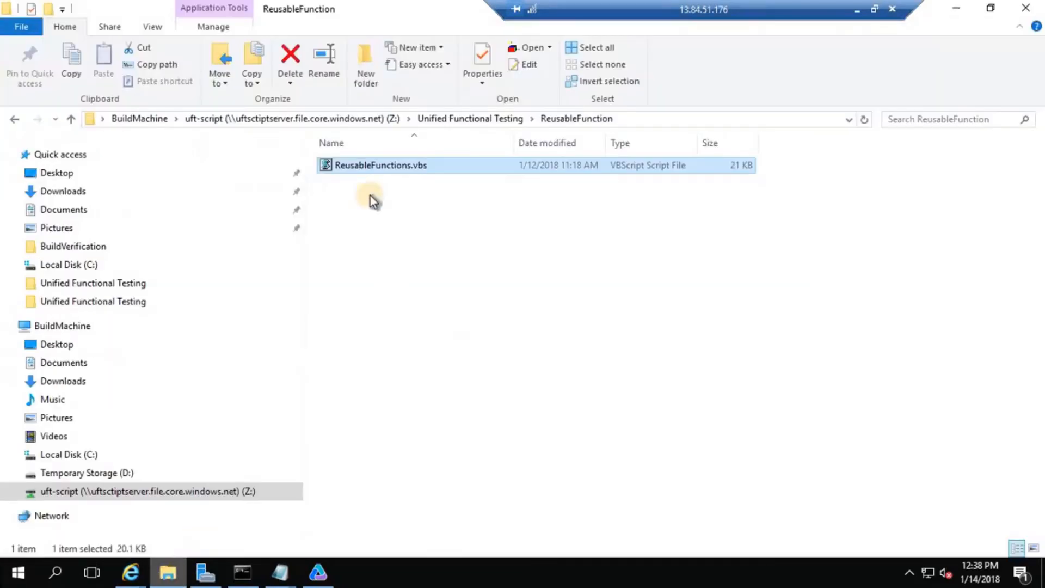
pyautogui.click(446, 119)
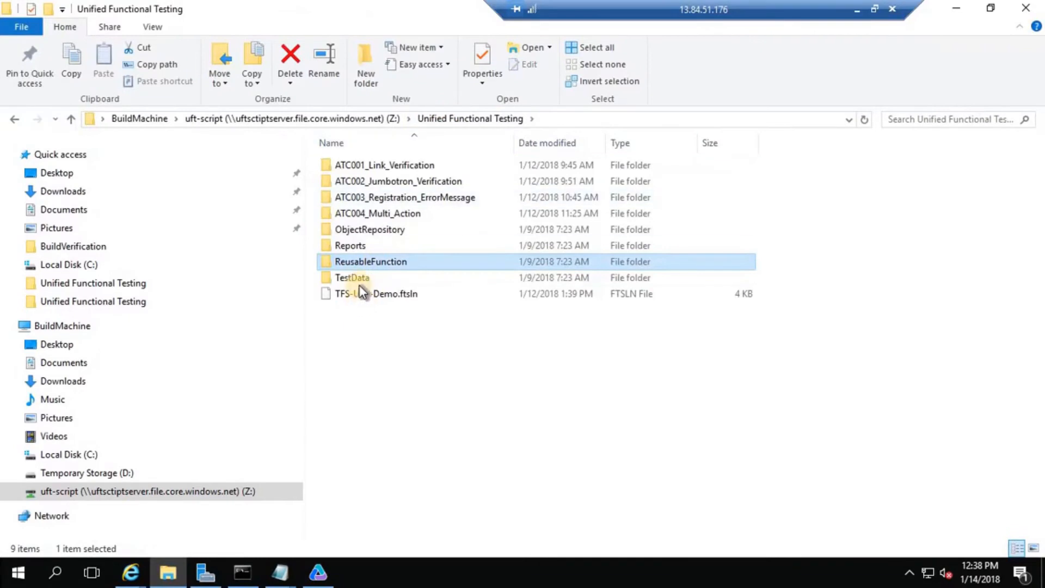
pyautogui.doubleClick(359, 280)
pyautogui.click(435, 163)
pyautogui.click(435, 163)
pyautogui.hotkey('ctrl', 'c')
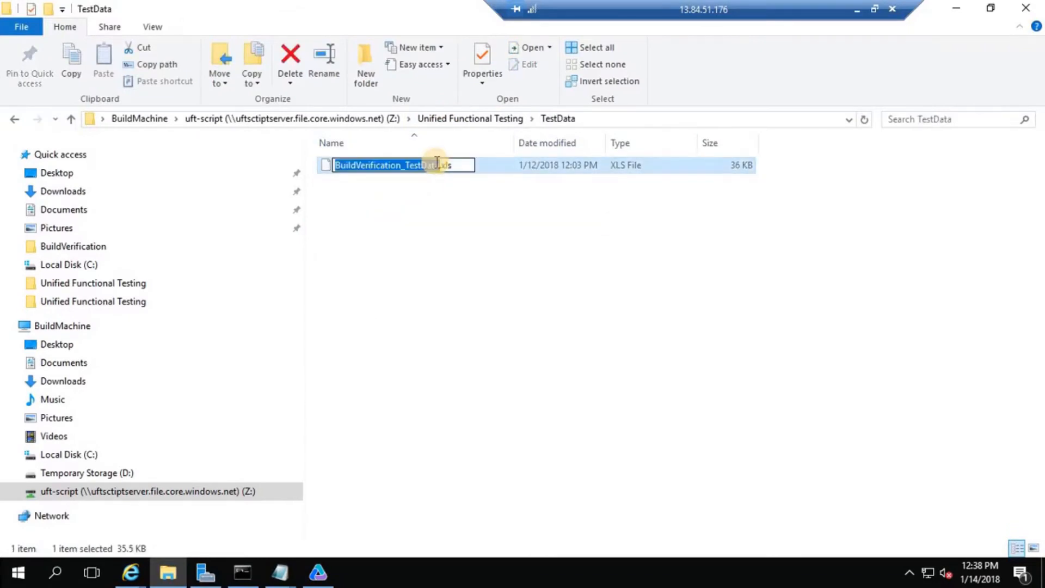
pyautogui.click(956, 9)
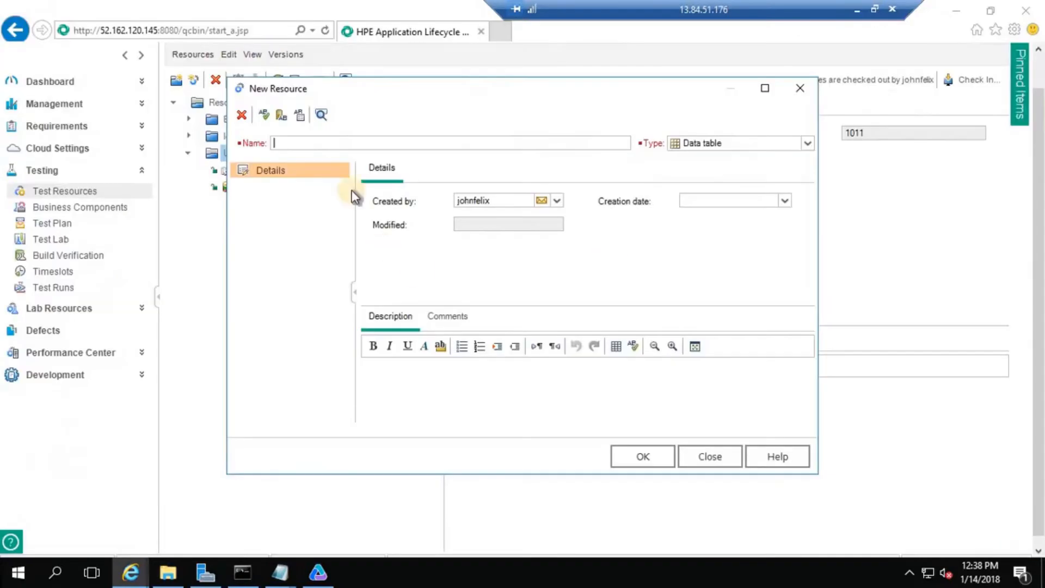
# Create a Data table resource named BuildVerification_TestData in ALM's UFT-Demo folder.
pyautogui.hotkey('ctrl', 'v')
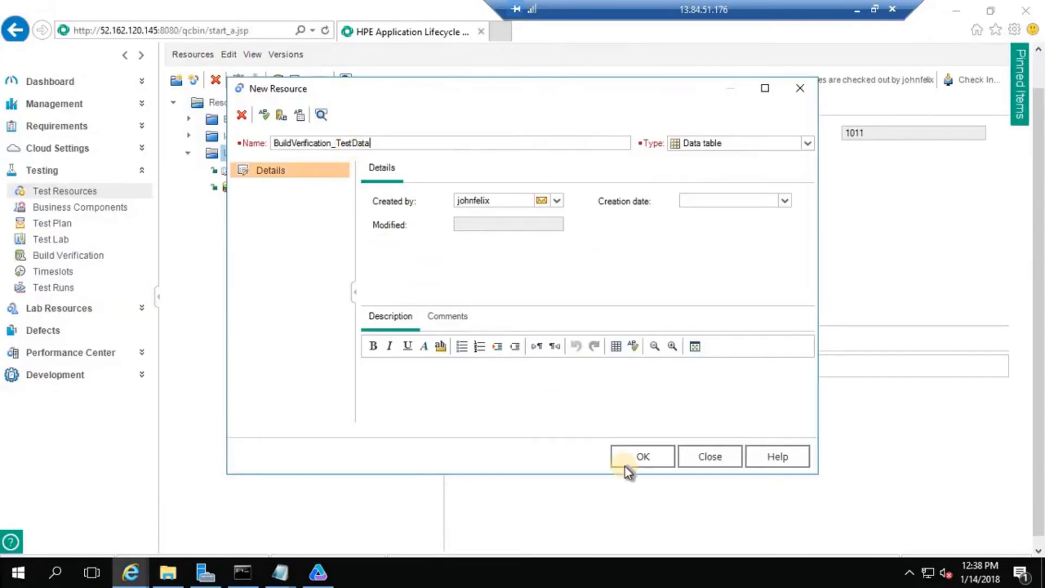
pyautogui.click(807, 145)
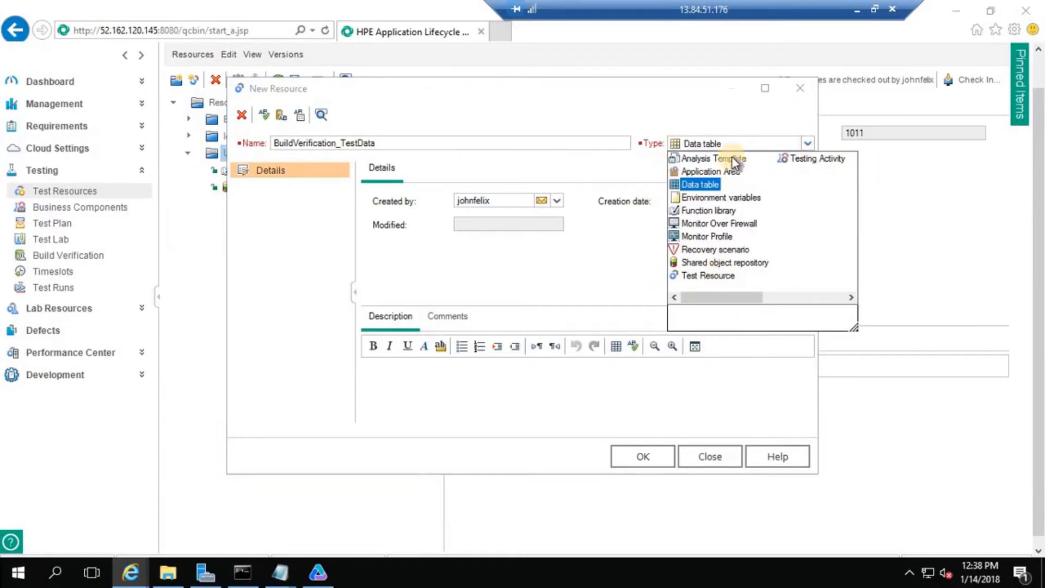
pyautogui.click(701, 184)
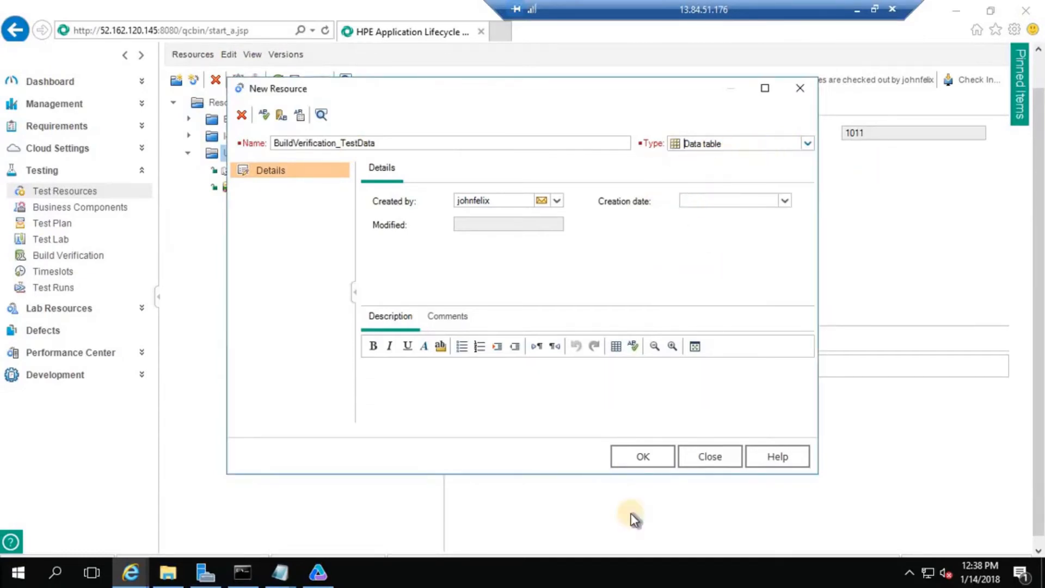
pyautogui.click(652, 457)
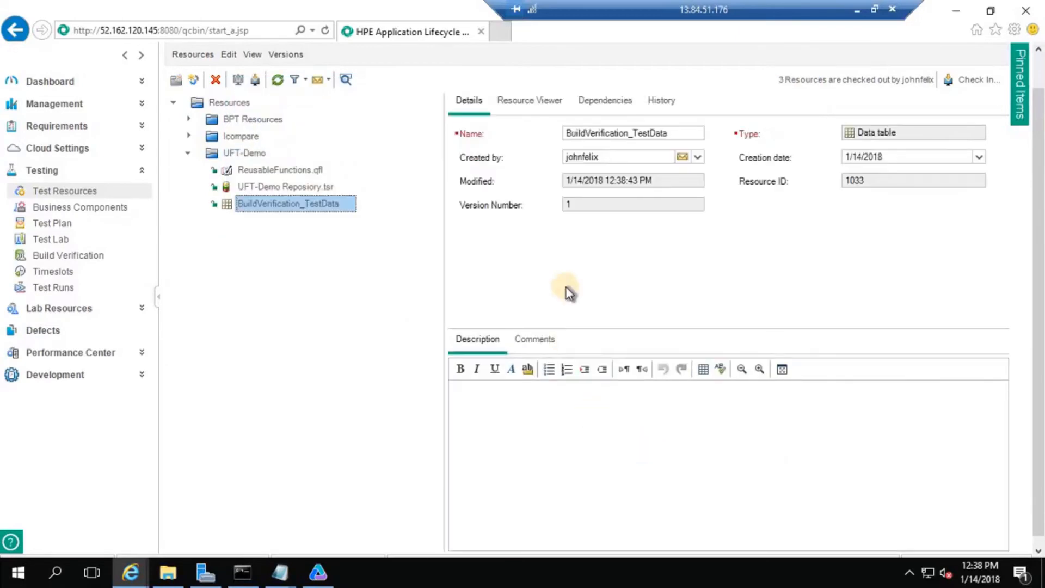
# Upload BuildVerification_TestData.xls from the uft-script share's Unified Functional Testing\TestData folder to the BuildVerification_TestData resource.
pyautogui.click(517, 103)
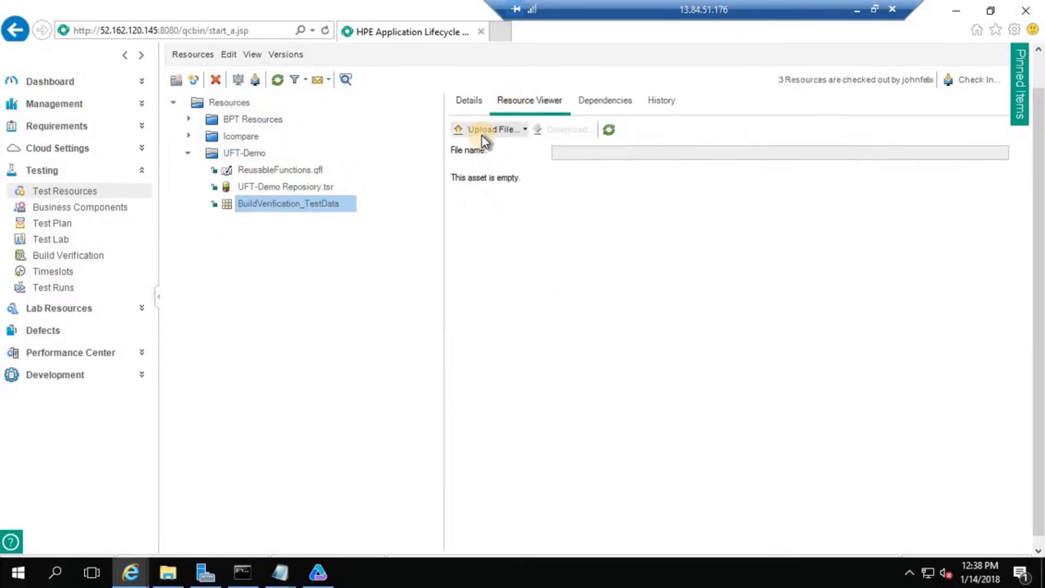
pyautogui.click(482, 133)
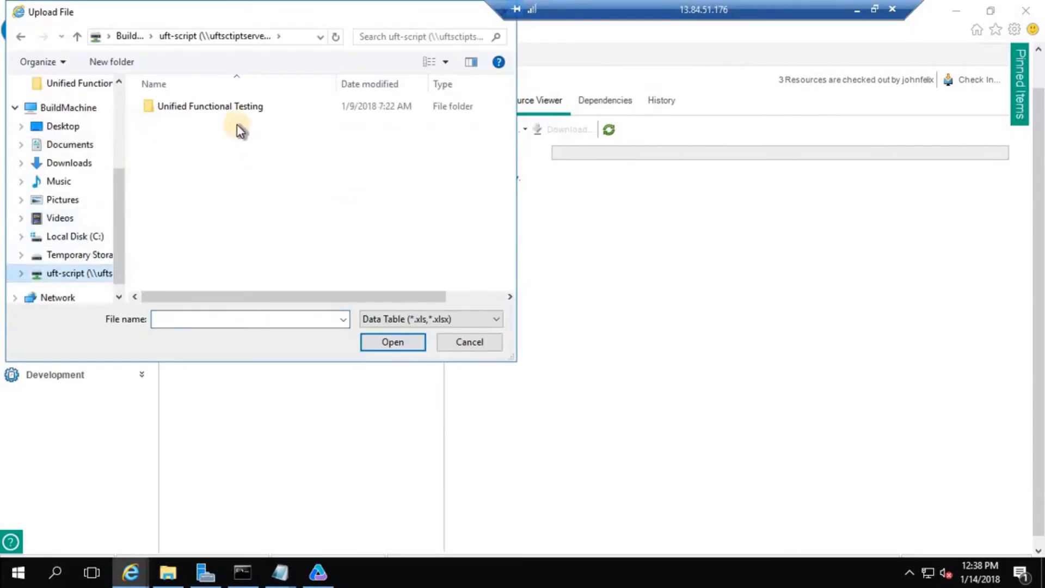
pyautogui.doubleClick(235, 111)
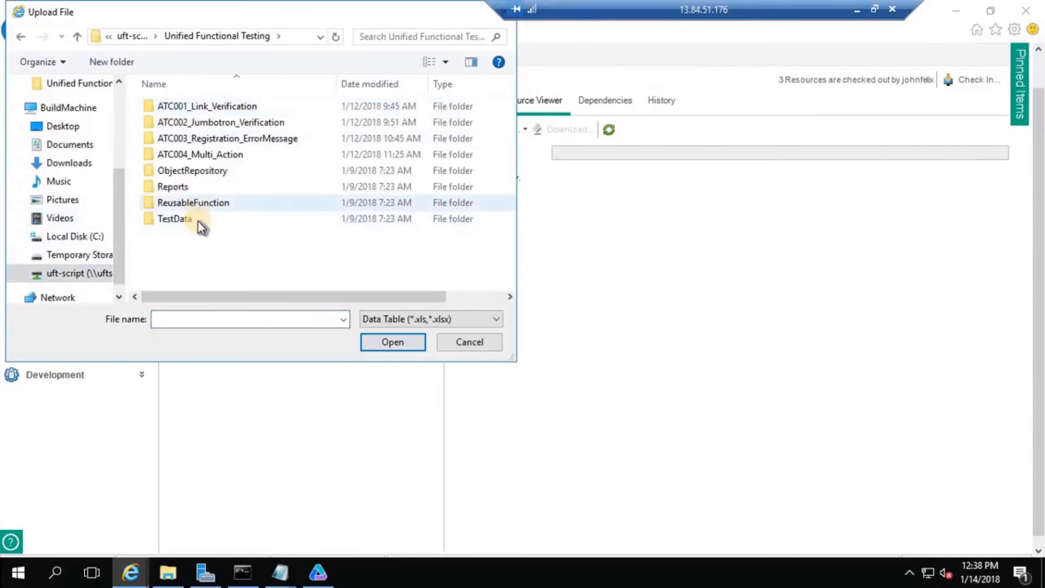
pyautogui.doubleClick(198, 221)
pyautogui.click(200, 112)
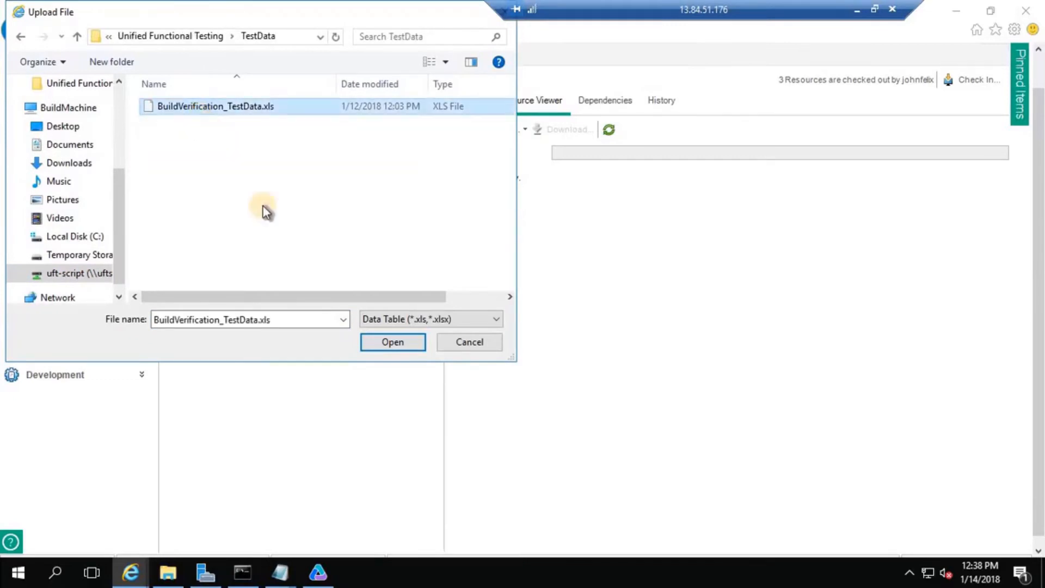
pyautogui.click(388, 346)
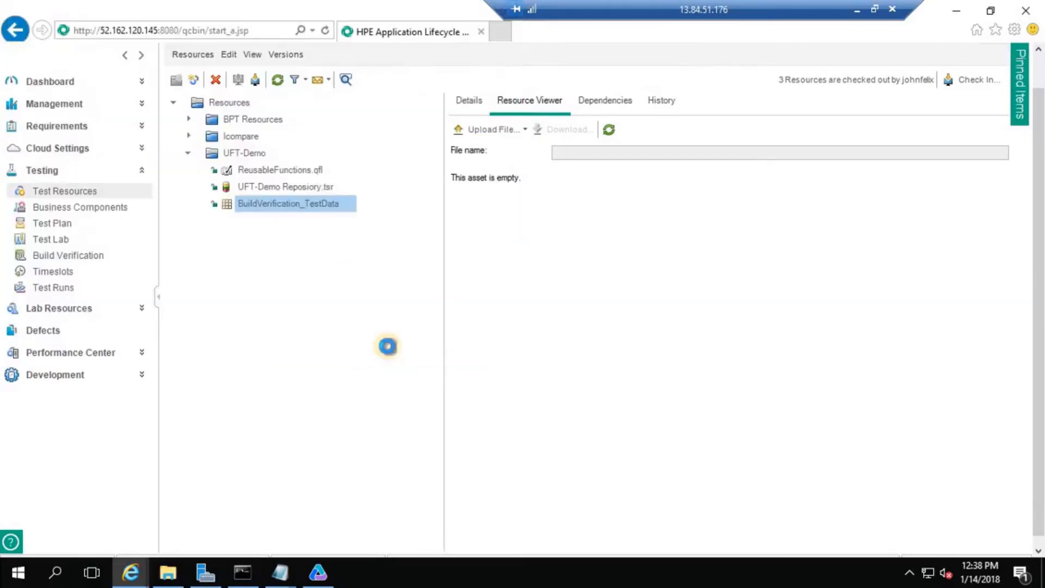
pyautogui.click(582, 330)
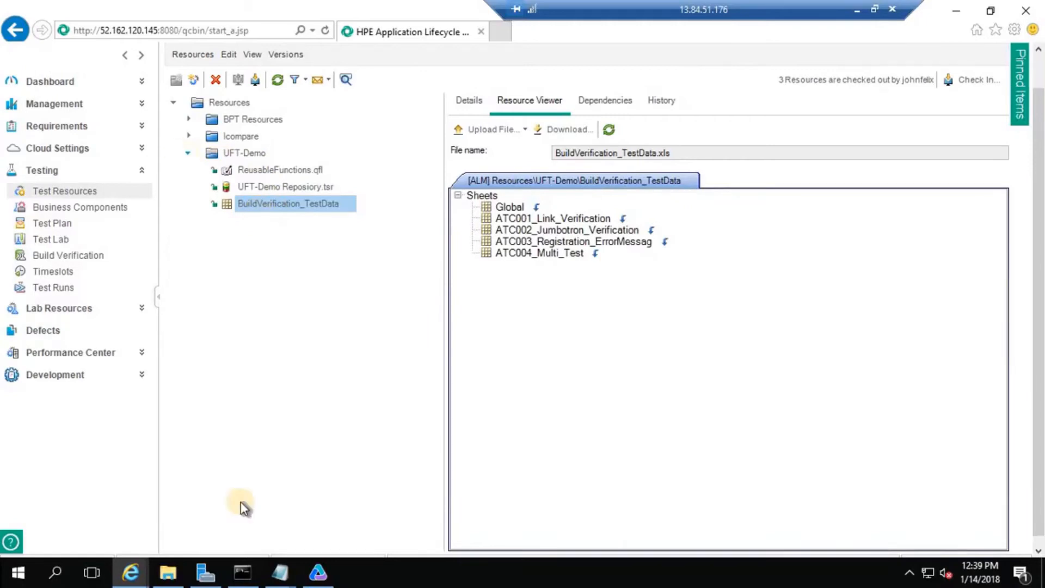
# Switch to the Video 1 document in Word and add "- Done" to item 3 of the Part 2 list.
pyautogui.click(856, 9)
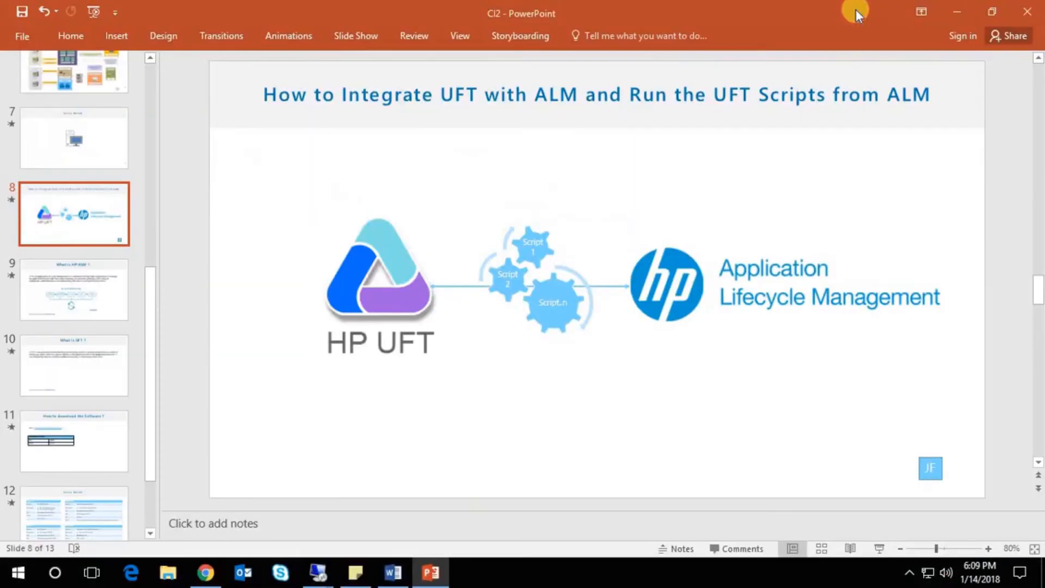
pyautogui.click(393, 572)
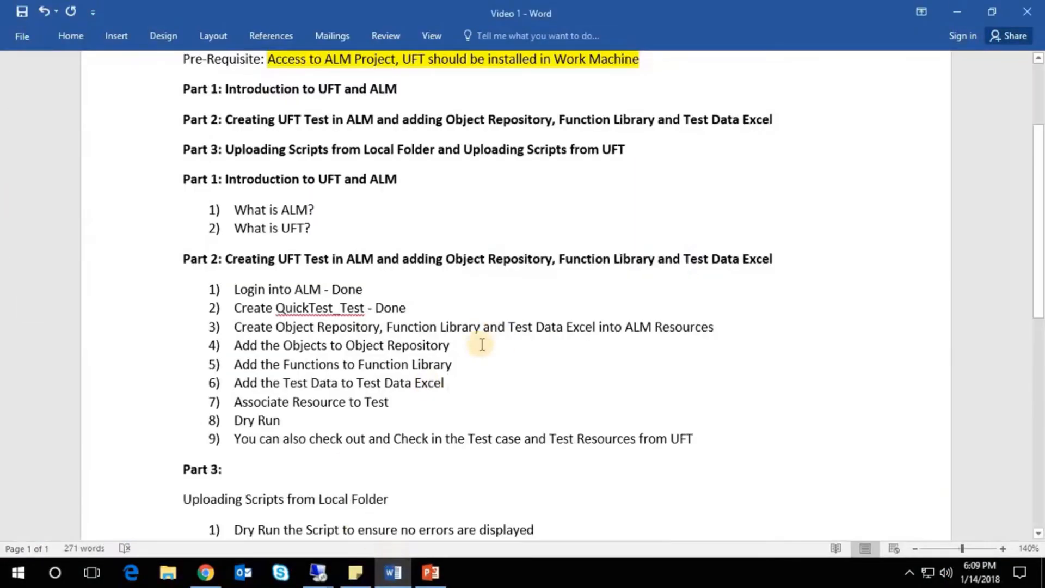
pyautogui.click(720, 326)
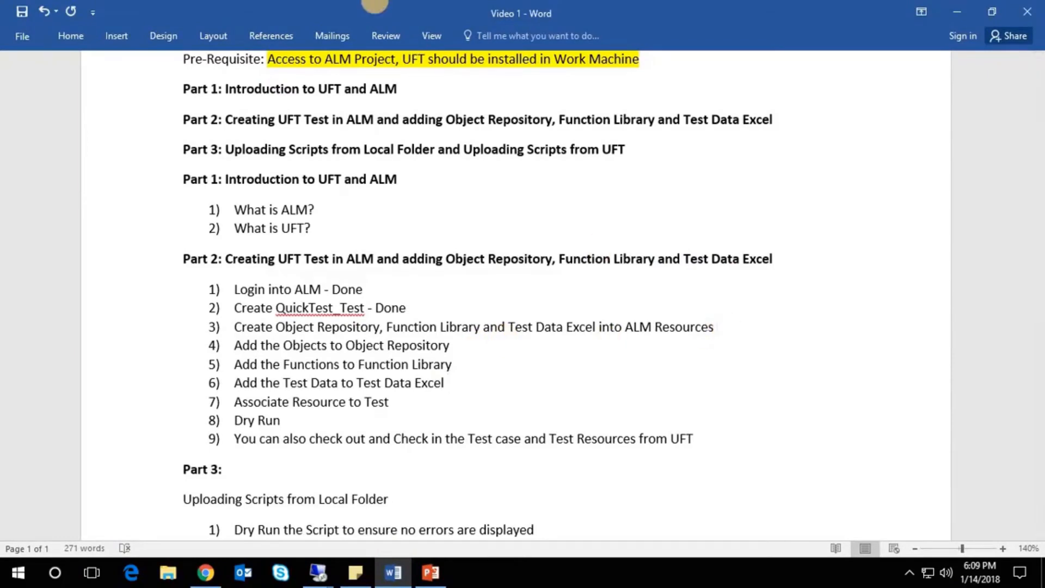
pyautogui.write('Done')
pyautogui.click(724, 327)
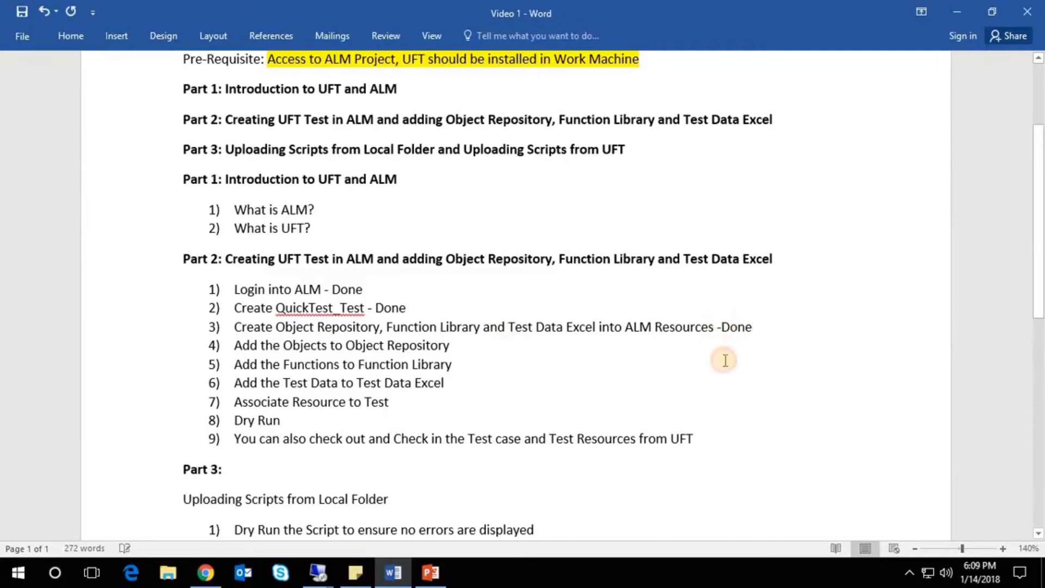
pyautogui.click(545, 360)
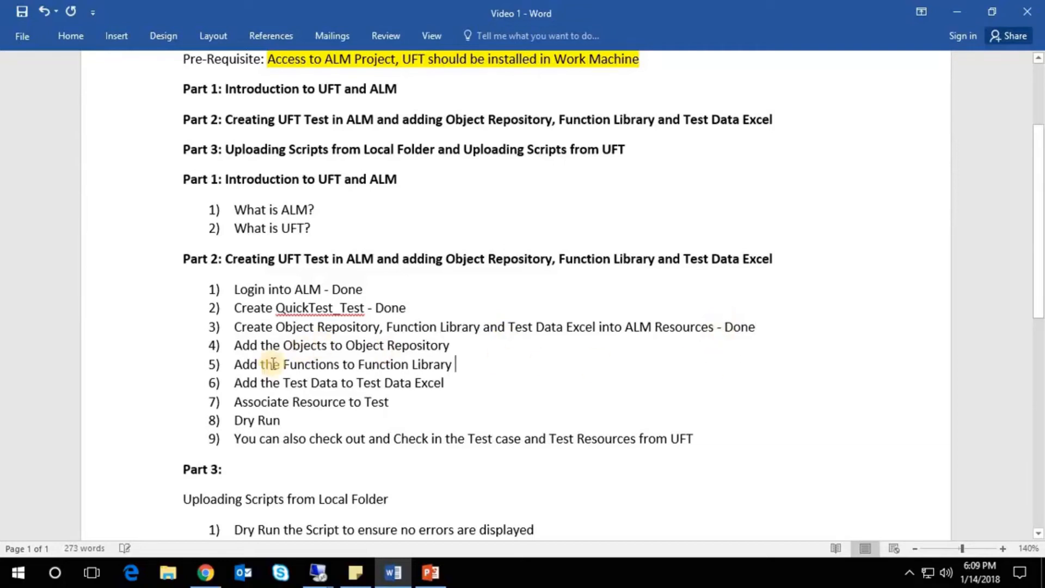
# Add "- Done" to item 4, Add the Objects to Object Repository, in the Part 2 list.
pyautogui.click(479, 349)
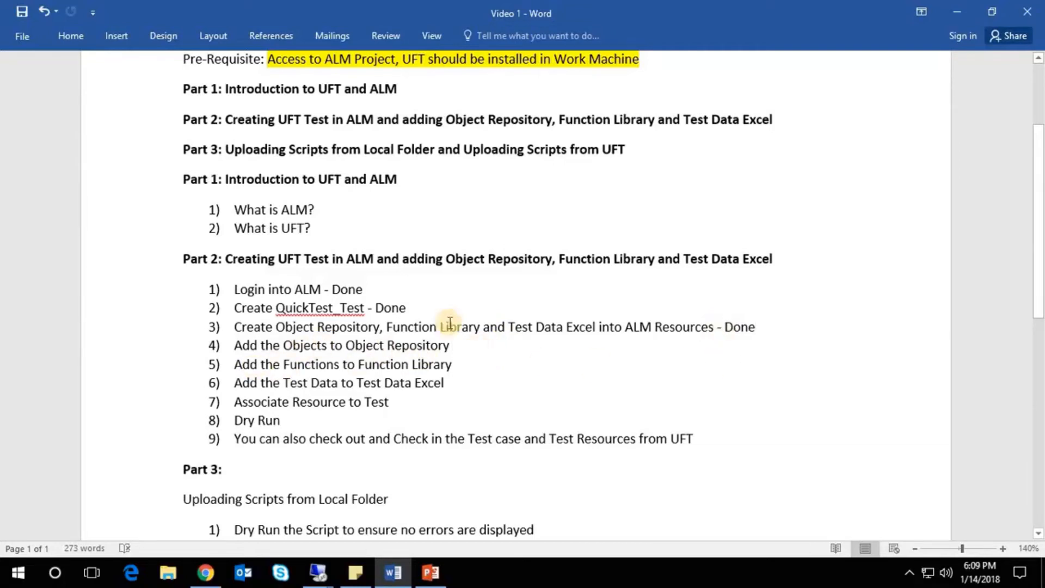
pyautogui.write('- Doen')
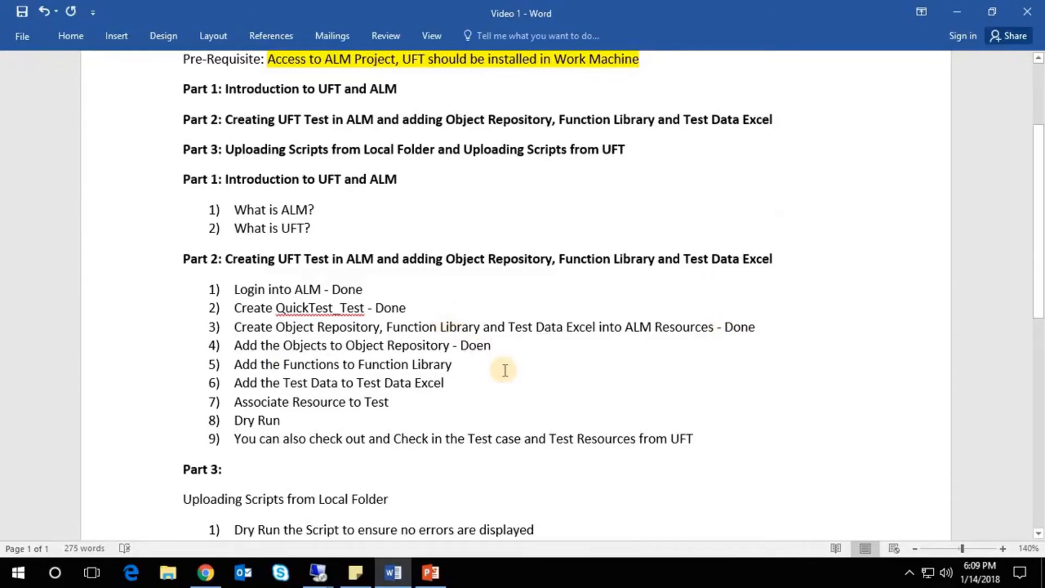
pyautogui.press('BackSpace')
pyautogui.press('BackSpace')
pyautogui.write('ne')
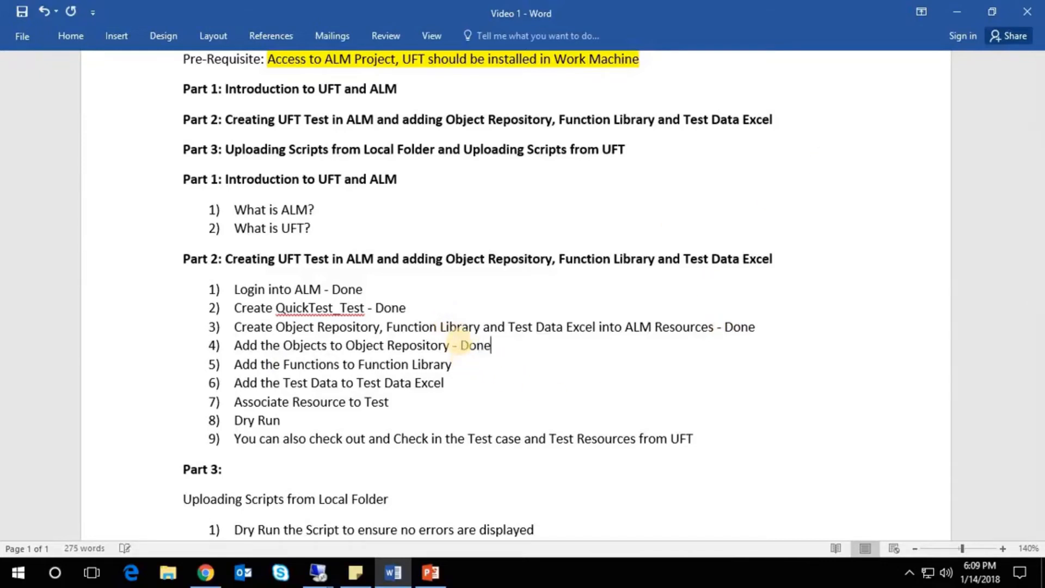
# Add "- Done" to items 5 and 6, the function library and test data entries, in the Part 2 list.
pyautogui.click(488, 361)
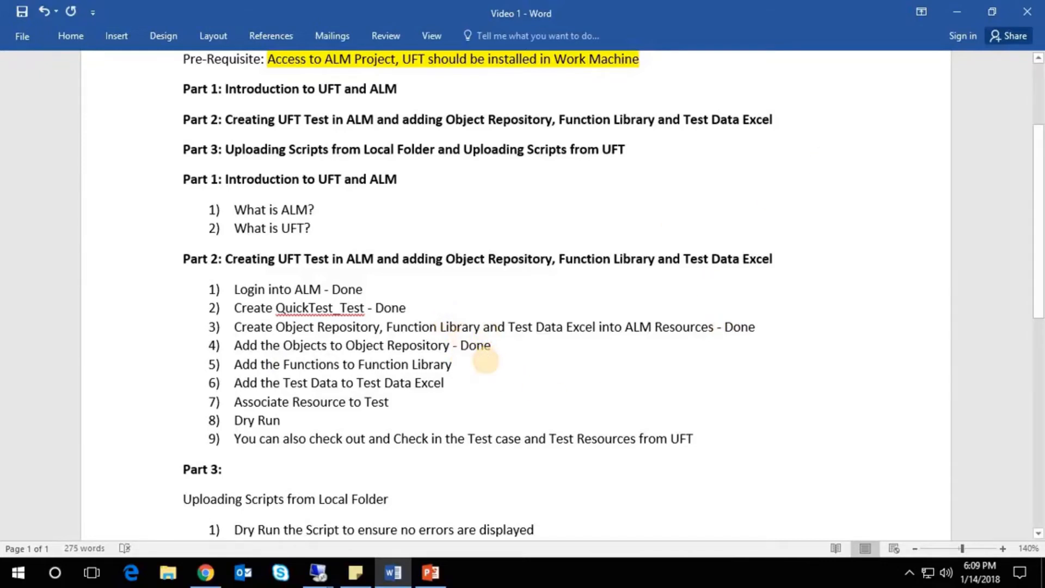
pyautogui.write('- Done')
pyautogui.click(463, 382)
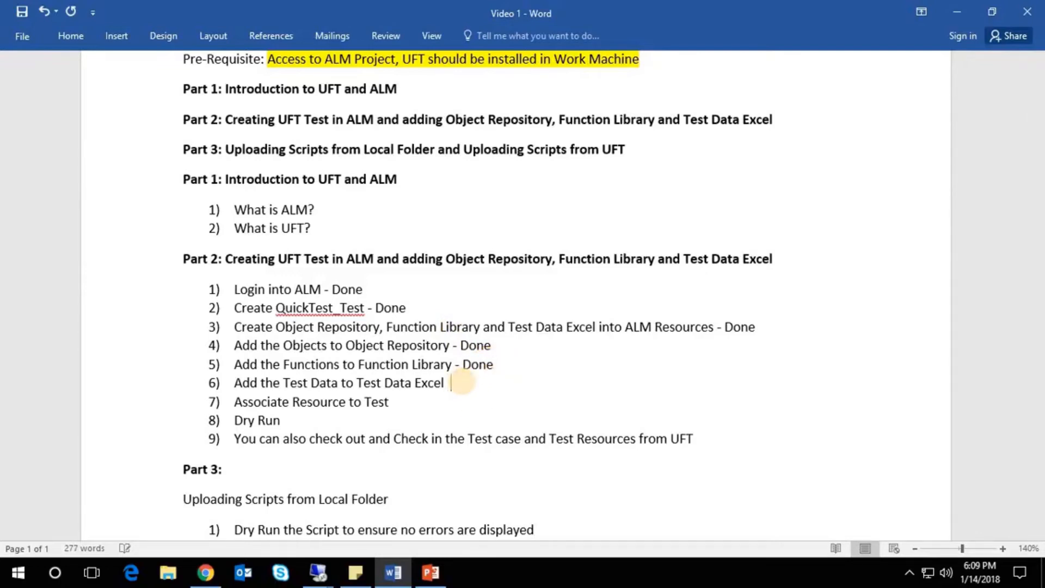
pyautogui.write('- Done')
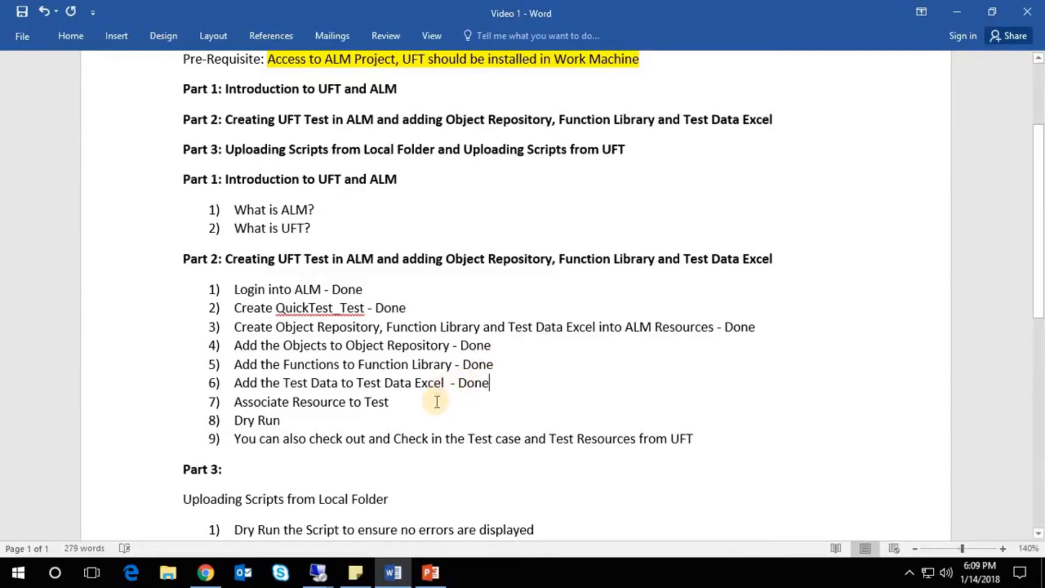
# Switch to UFT in the BuildMachine remote session and collapse the OpenBrowser function in ReusableFunctions.qfl.
pyautogui.click(319, 574)
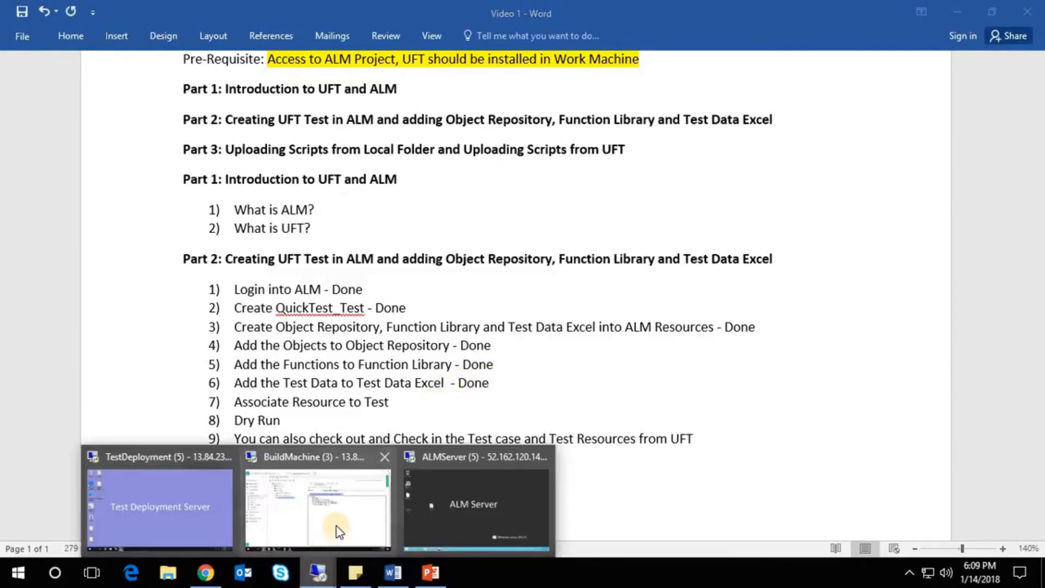
pyautogui.click(339, 530)
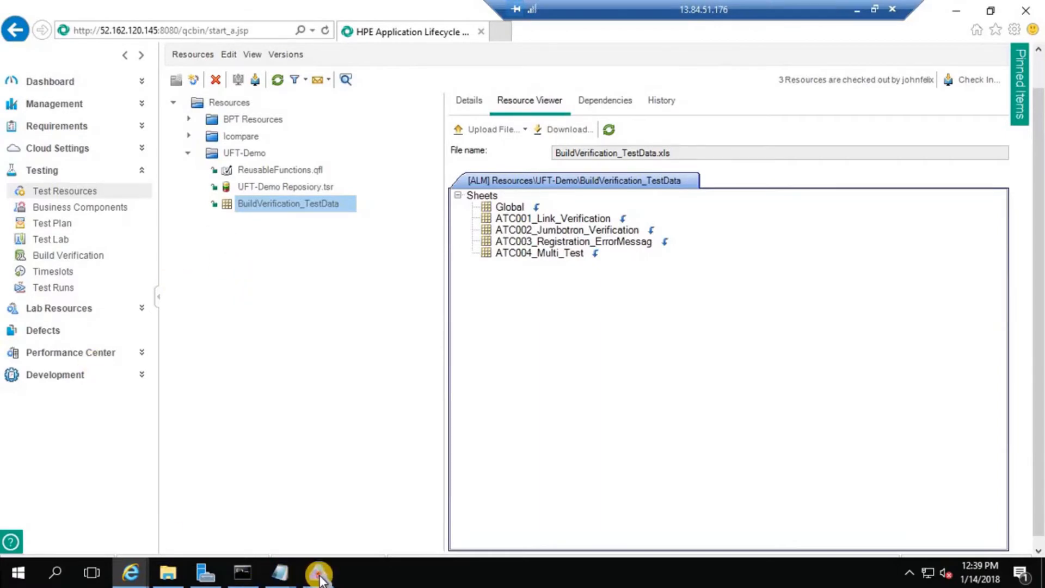
pyautogui.click(319, 573)
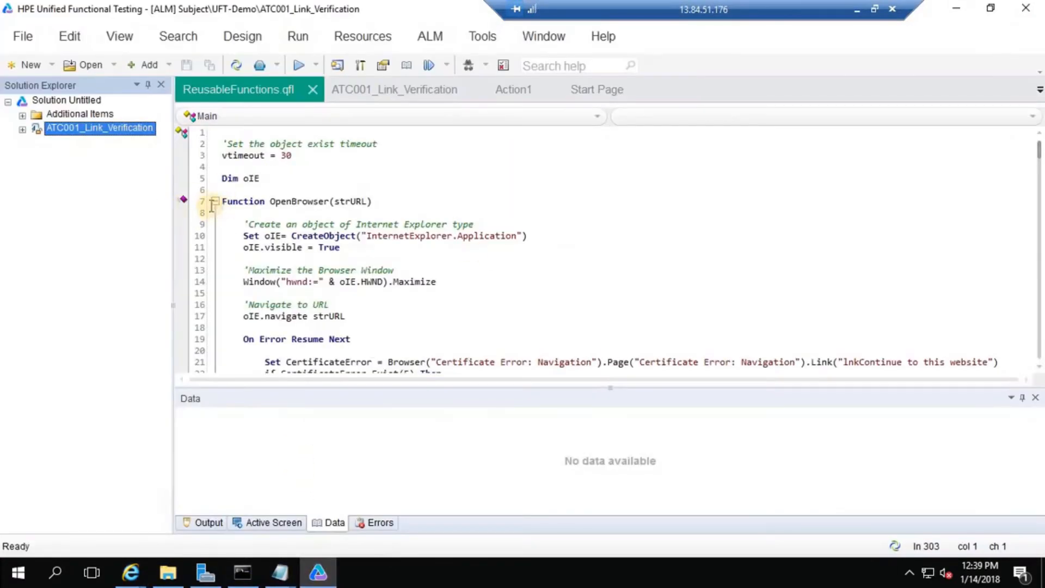
pyautogui.click(176, 204)
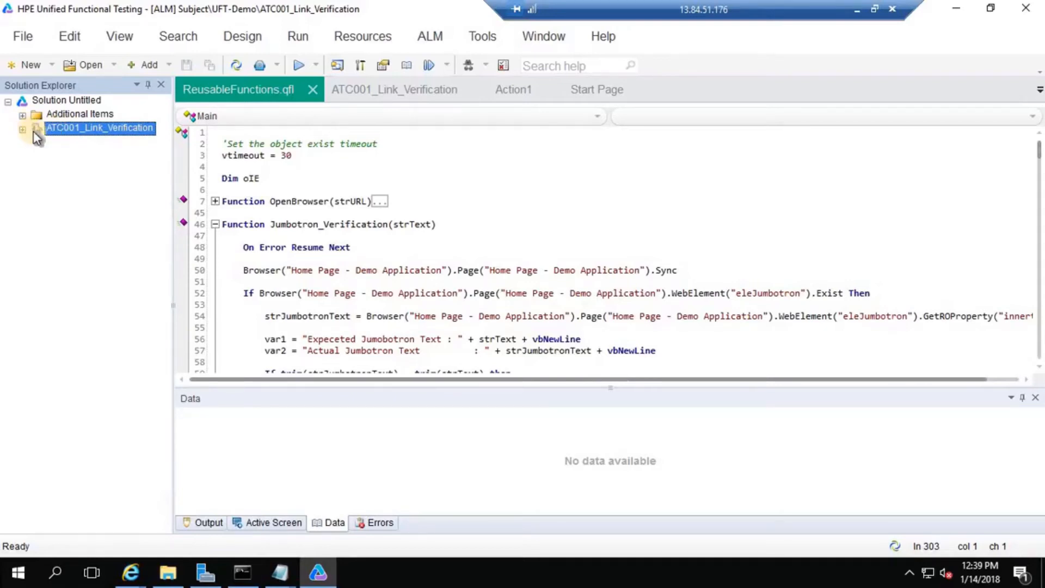
# Associate the function library ReusableFunctions.qfl from ALM Resources\UFT-Demo with the test ATC001_Link_Verification.
pyautogui.rightClick(63, 128)
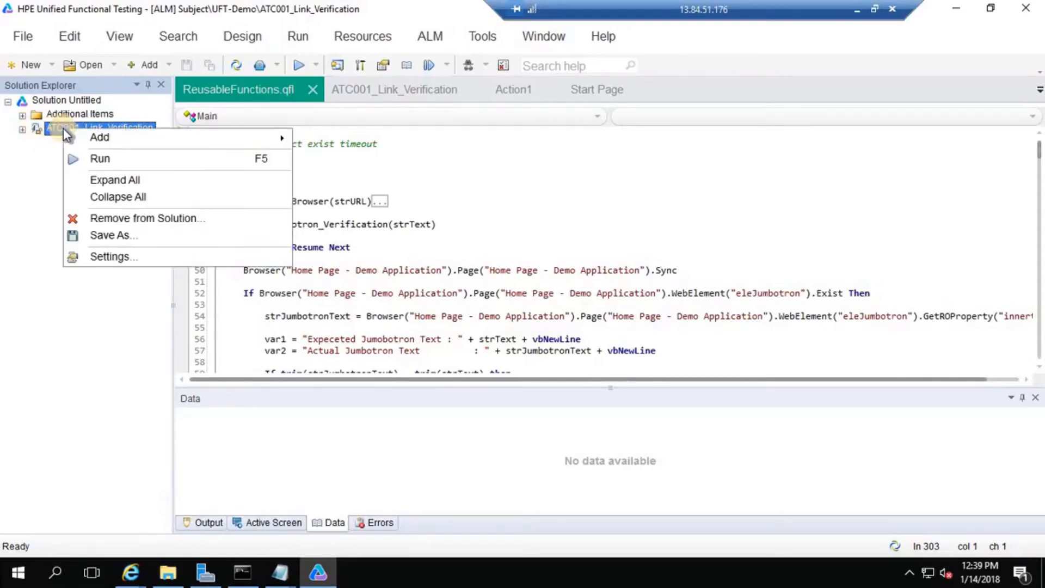
pyautogui.moveTo(74, 139)
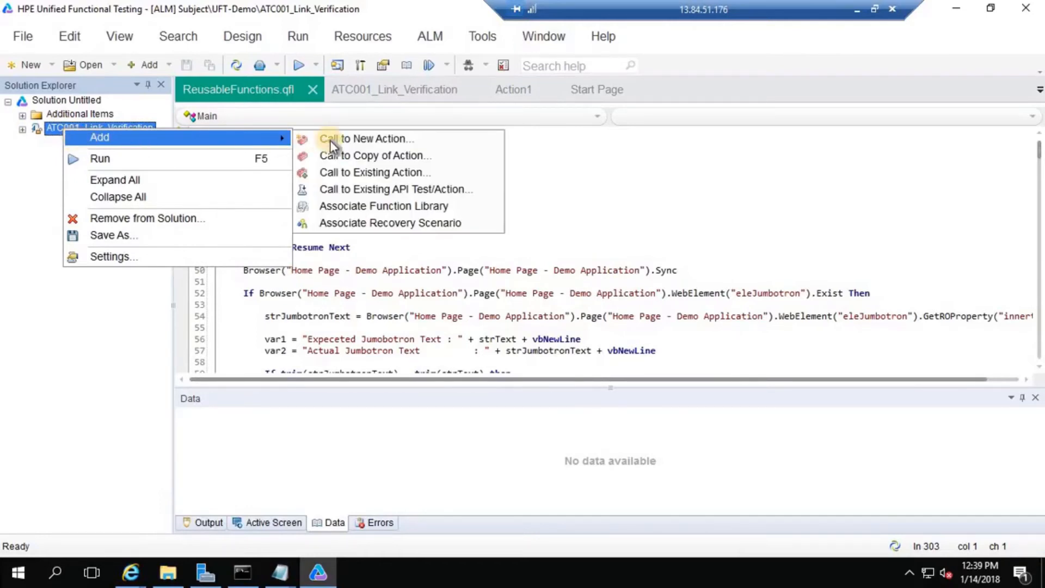
pyautogui.click(360, 211)
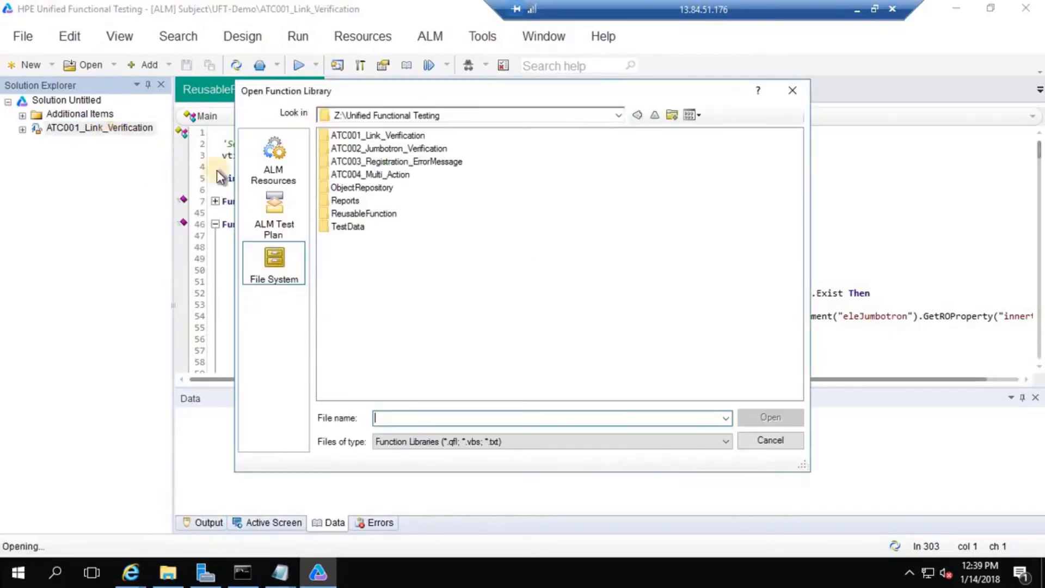
pyautogui.click(275, 162)
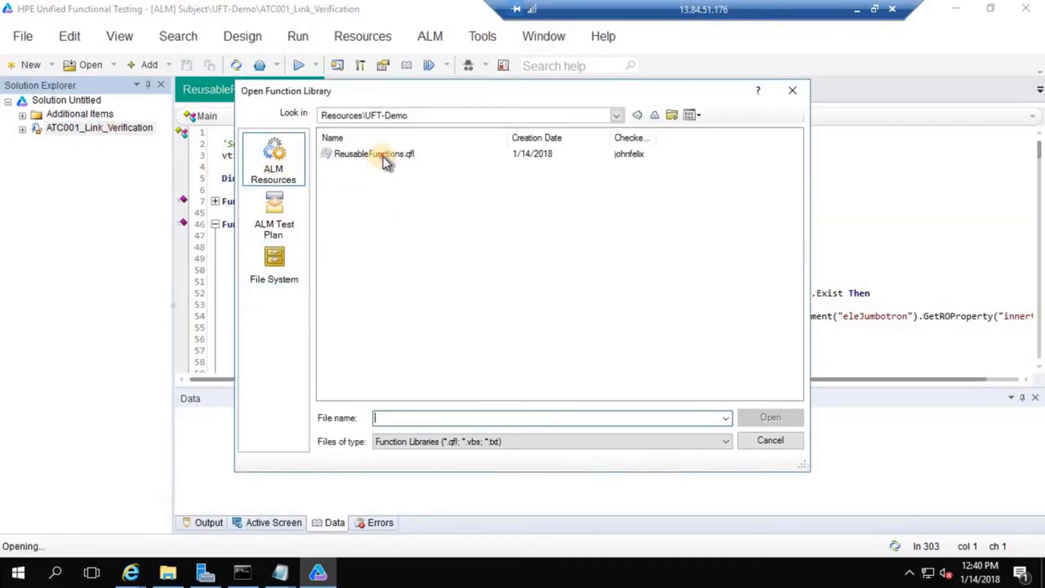
pyautogui.click(383, 158)
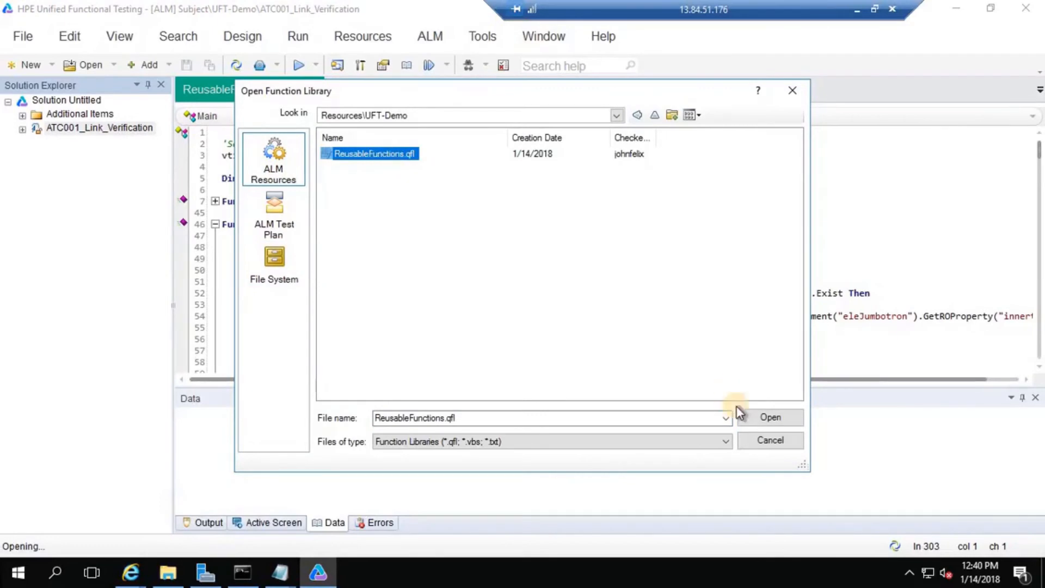
pyautogui.click(769, 419)
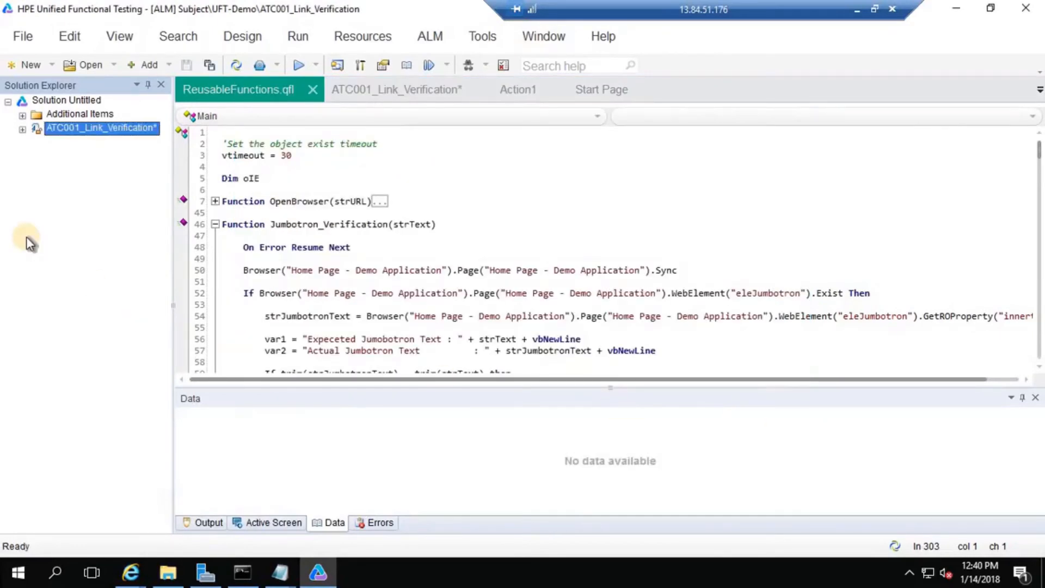
# Associate the shared object repository UFT-Demo Reposiory.tsr from ALM Resources\UFT-Demo with Action1 of ATC001_Link_Verification.
pyautogui.click(22, 129)
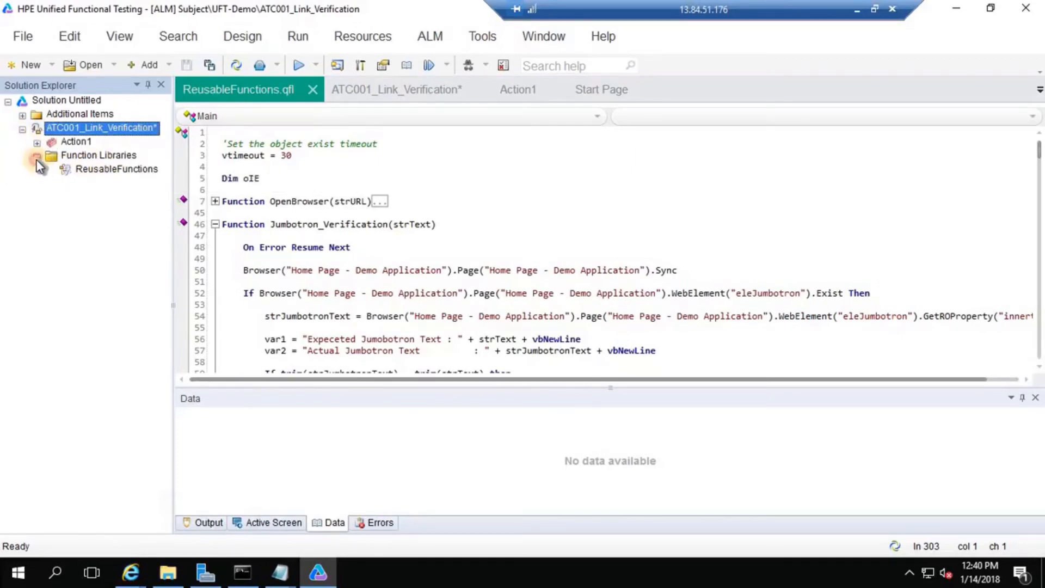
pyautogui.click(37, 157)
pyautogui.click(37, 142)
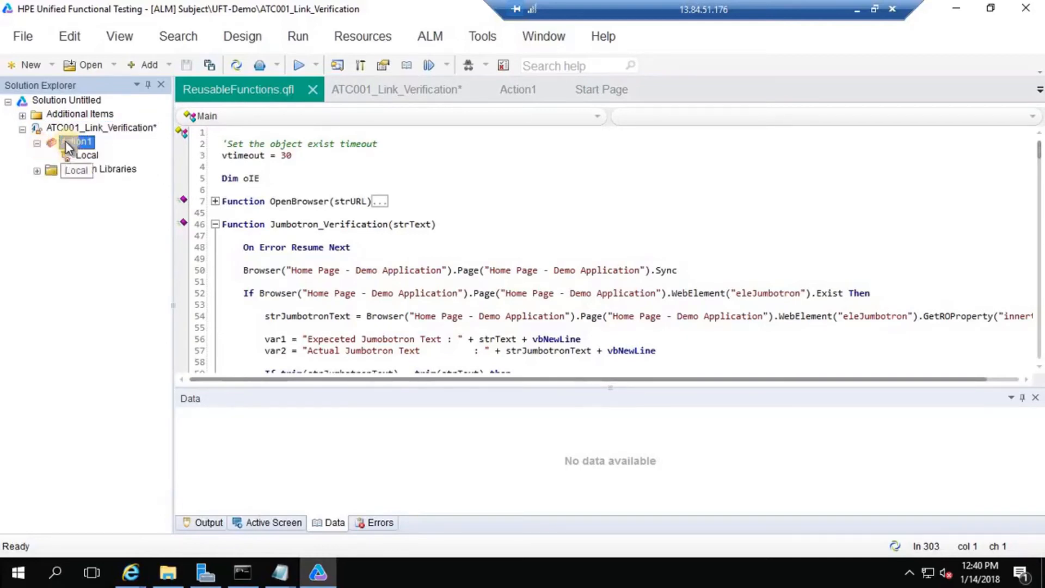
pyautogui.rightClick(65, 141)
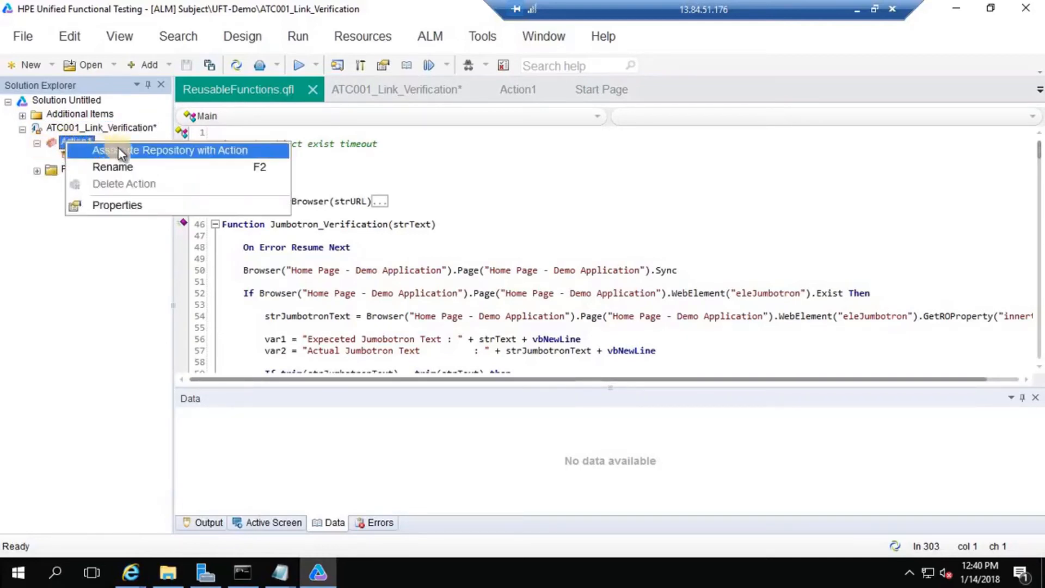
pyautogui.click(159, 152)
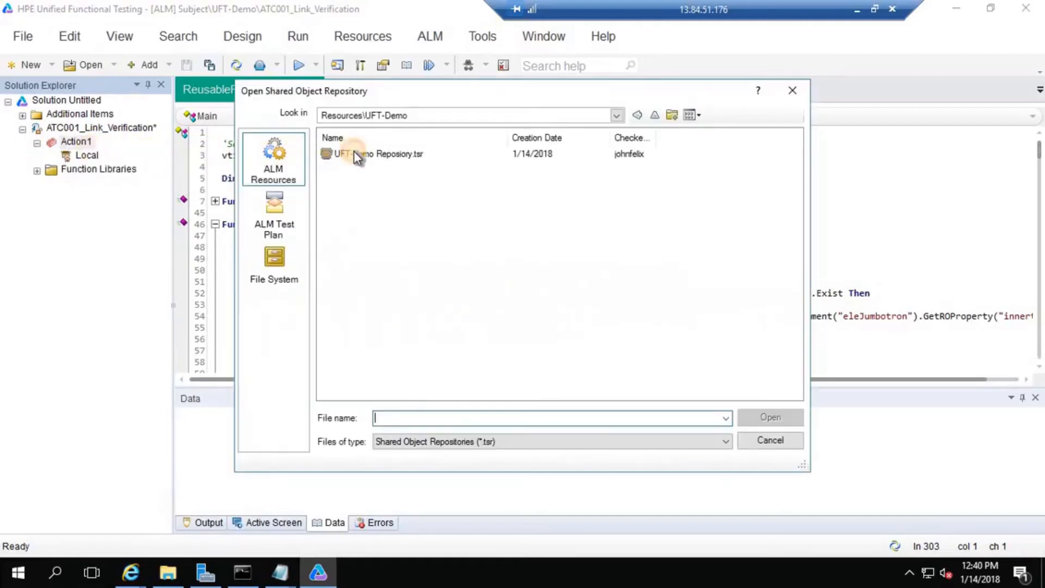
pyautogui.click(354, 154)
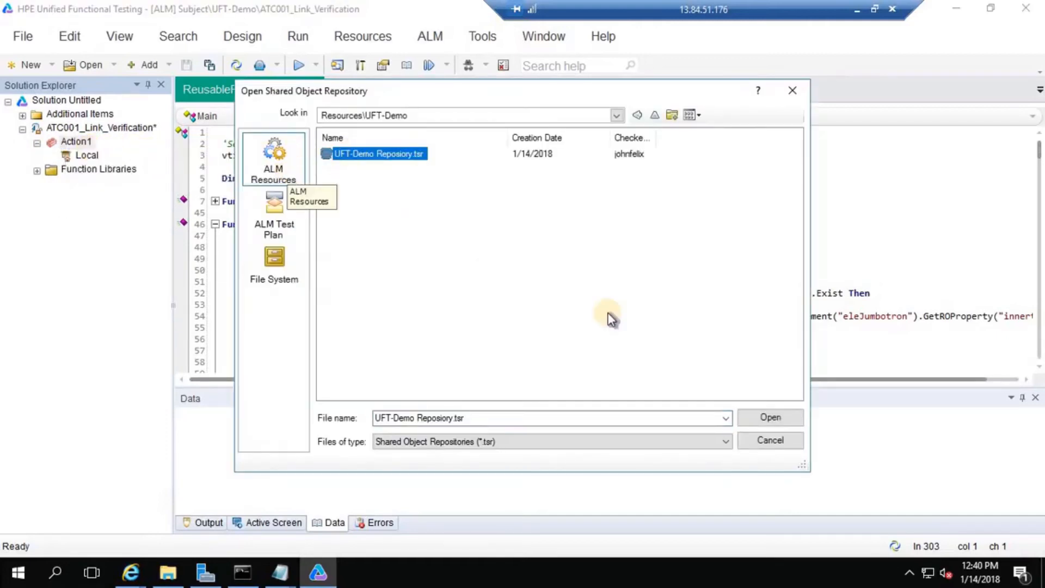
pyautogui.click(761, 419)
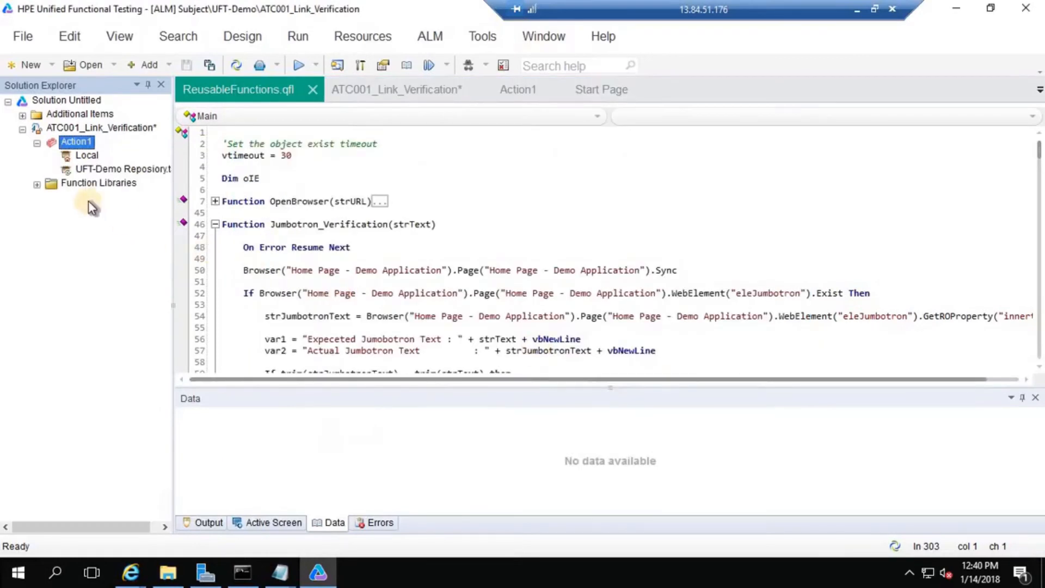
pyautogui.click(36, 143)
# In the ATC001_Link_Verification test settings, set the data table's other location to BuildVerification_TestData from ALM Resources\UFT-Demo and apply it.
pyautogui.click(57, 127)
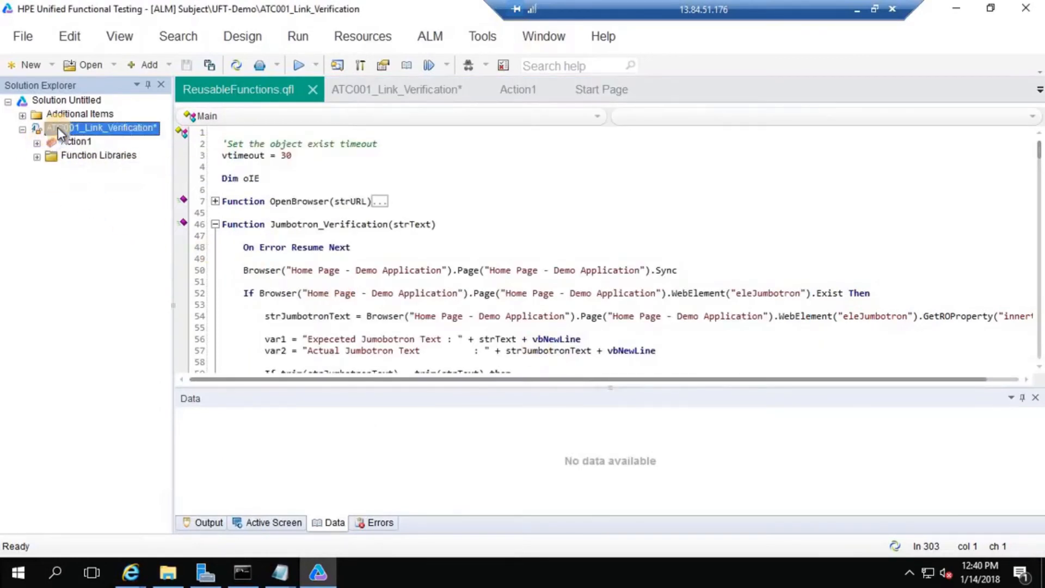
pyautogui.rightClick(58, 127)
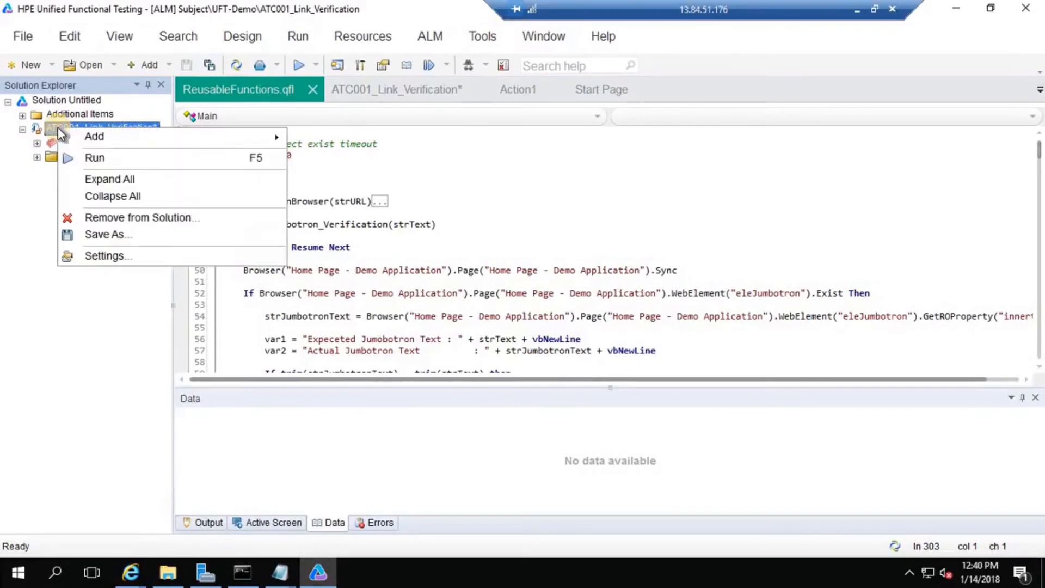
pyautogui.click(113, 259)
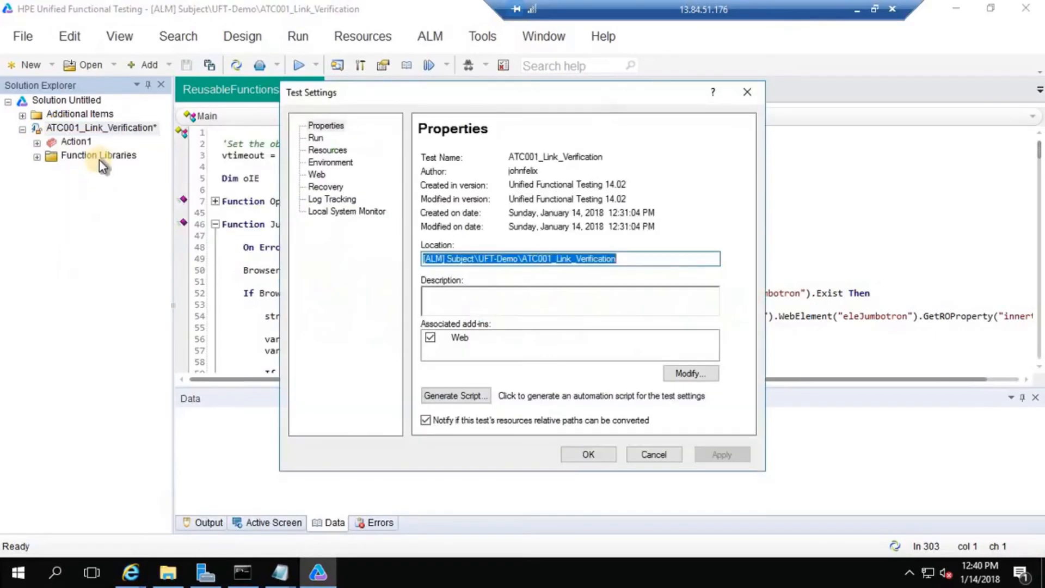
pyautogui.click(335, 151)
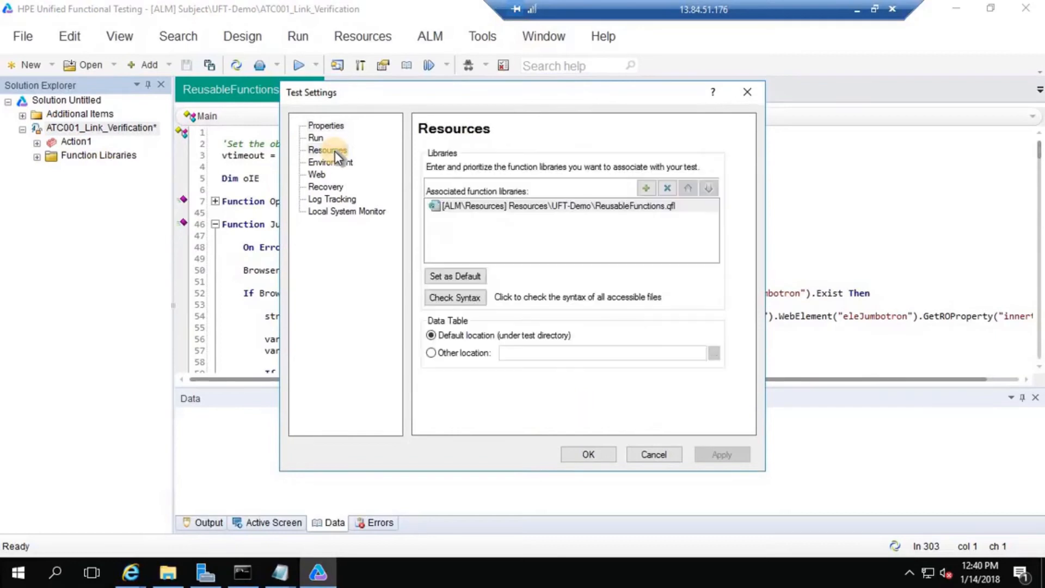
pyautogui.click(432, 353)
pyautogui.click(660, 360)
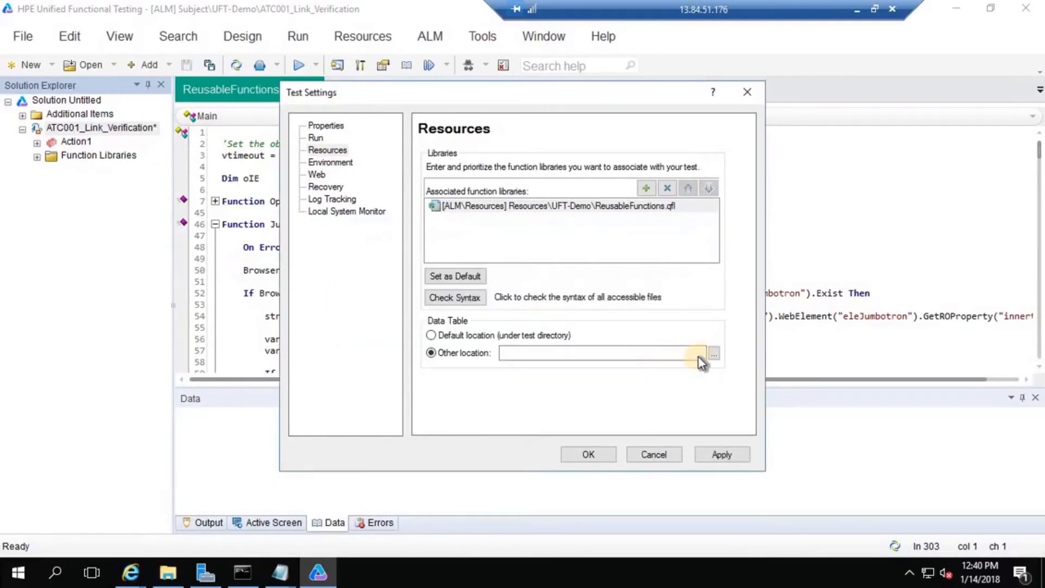
pyautogui.click(715, 354)
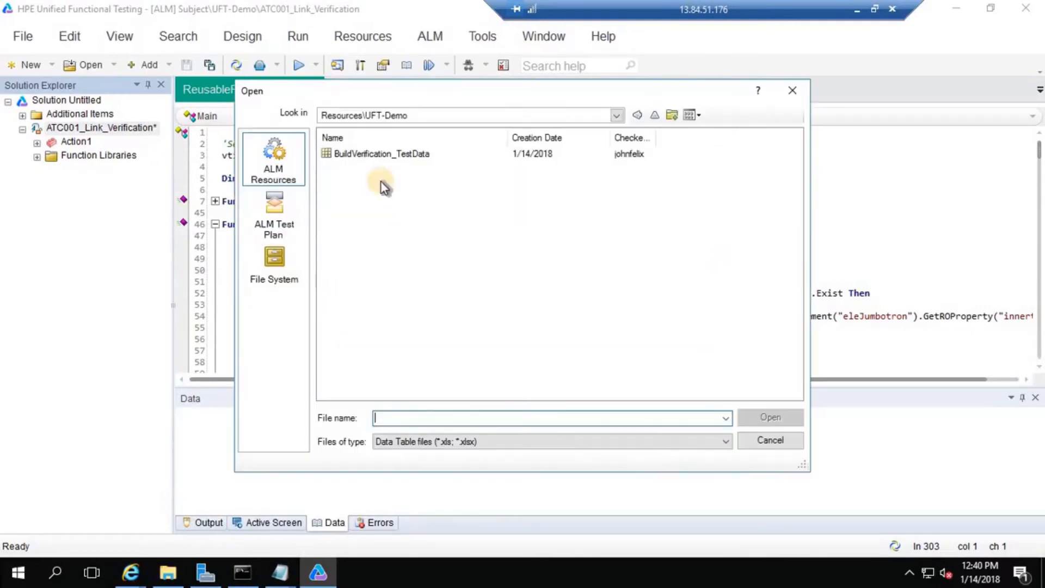
pyautogui.click(374, 155)
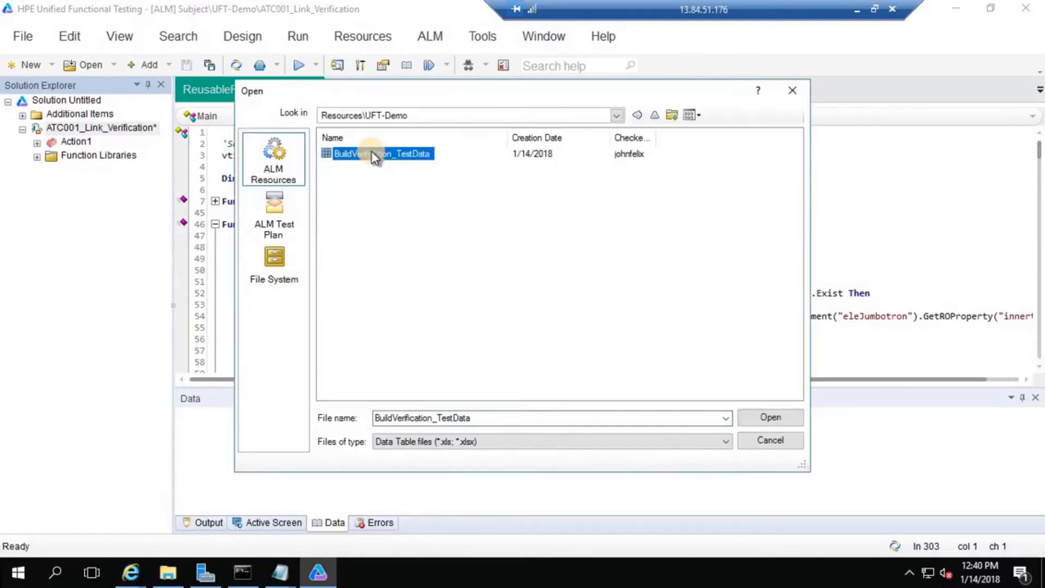
pyautogui.click(777, 417)
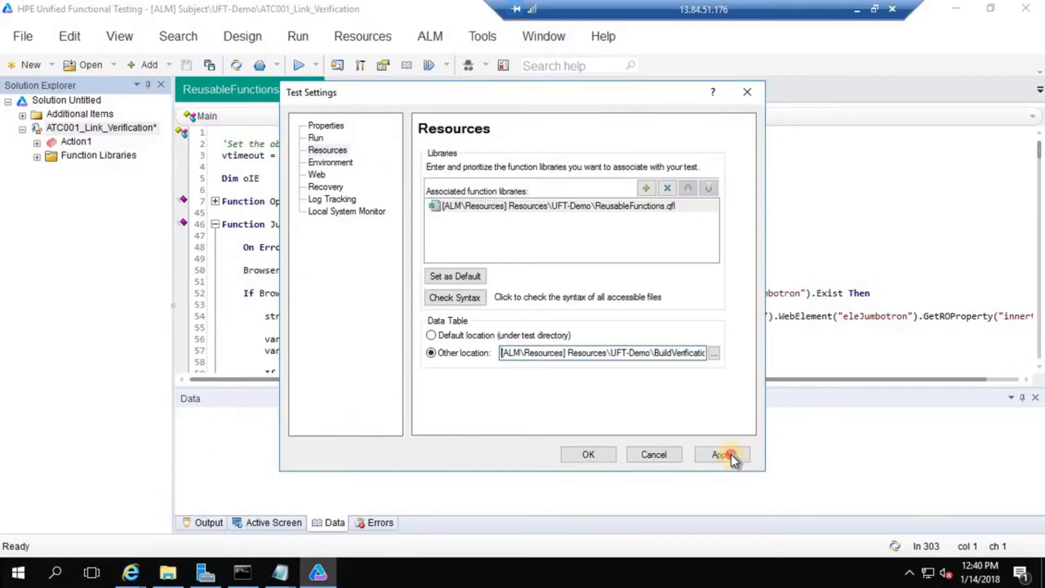
pyautogui.click(730, 454)
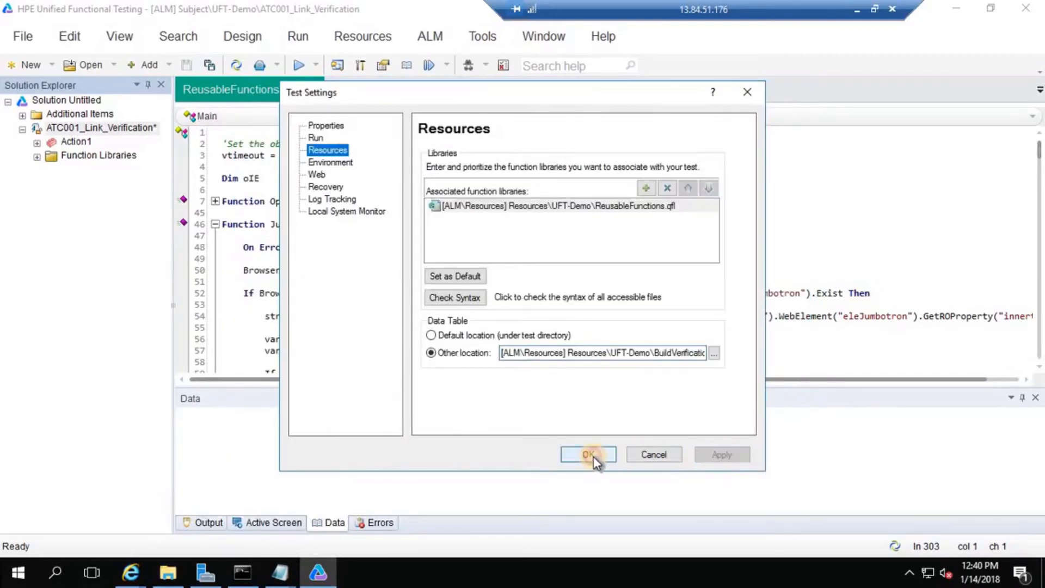
pyautogui.click(588, 455)
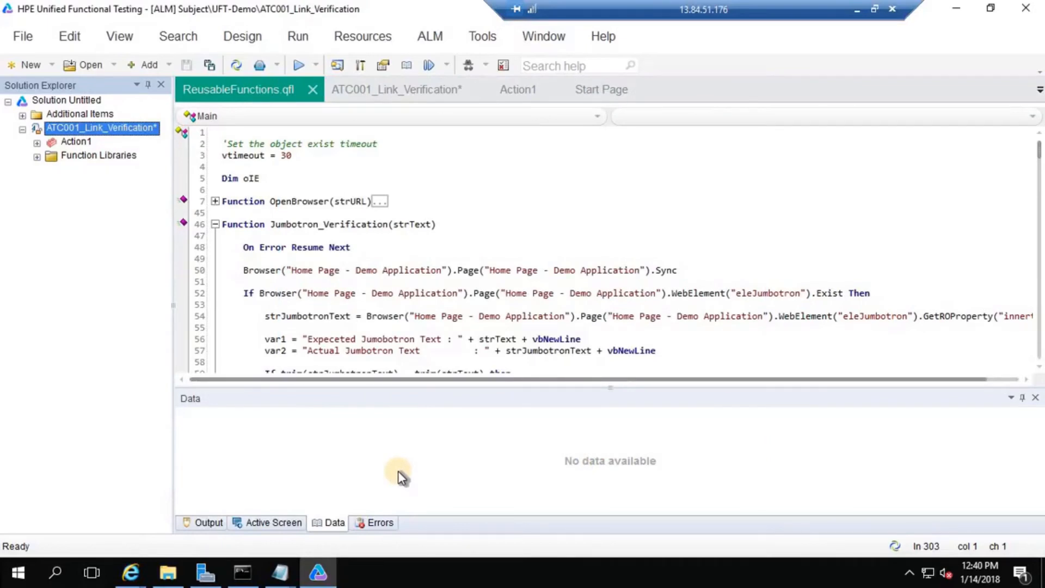
# Check the data and error views, and review the resource associations in the ATC001_Link_Verification test settings.
pyautogui.click(22, 131)
pyautogui.click(21, 130)
pyautogui.click(254, 525)
pyautogui.click(313, 527)
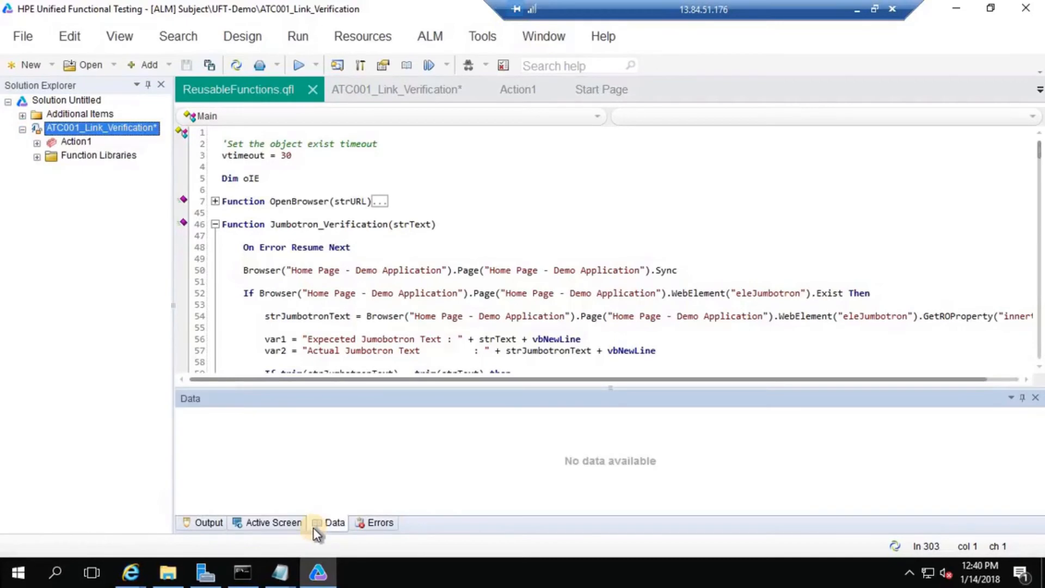
pyautogui.click(389, 523)
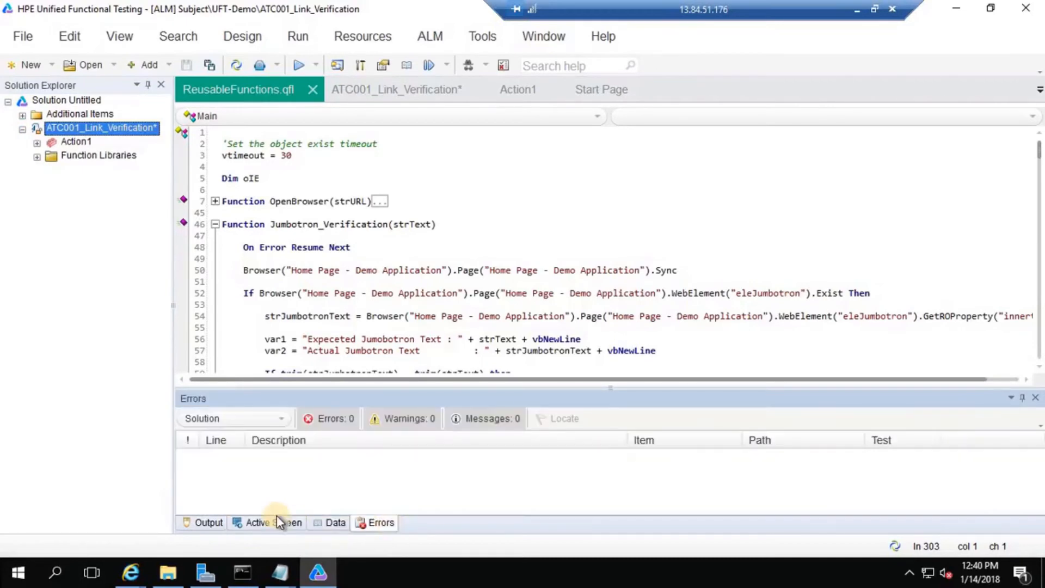
pyautogui.rightClick(74, 129)
pyautogui.click(118, 263)
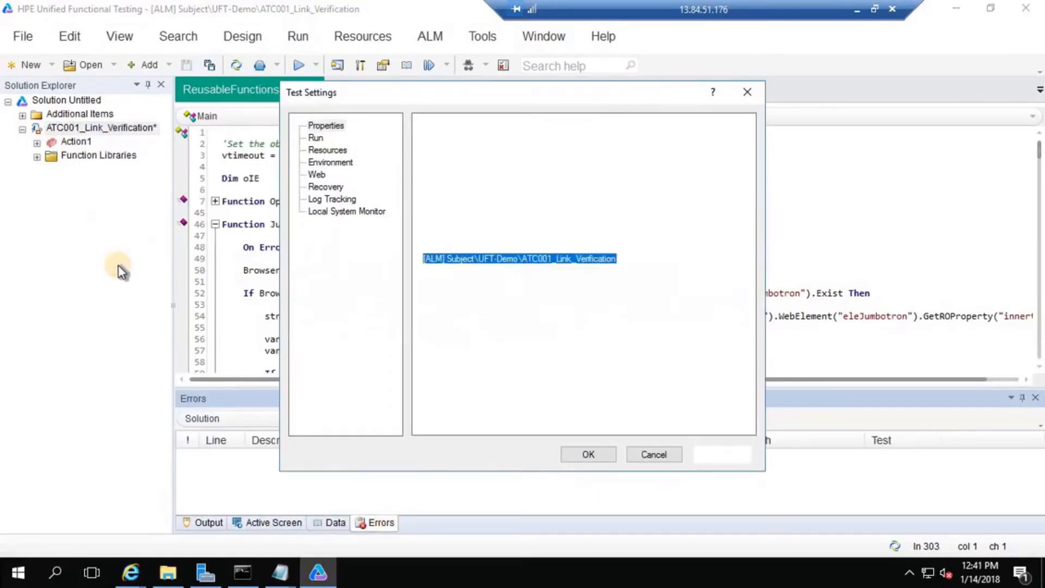
pyautogui.click(340, 149)
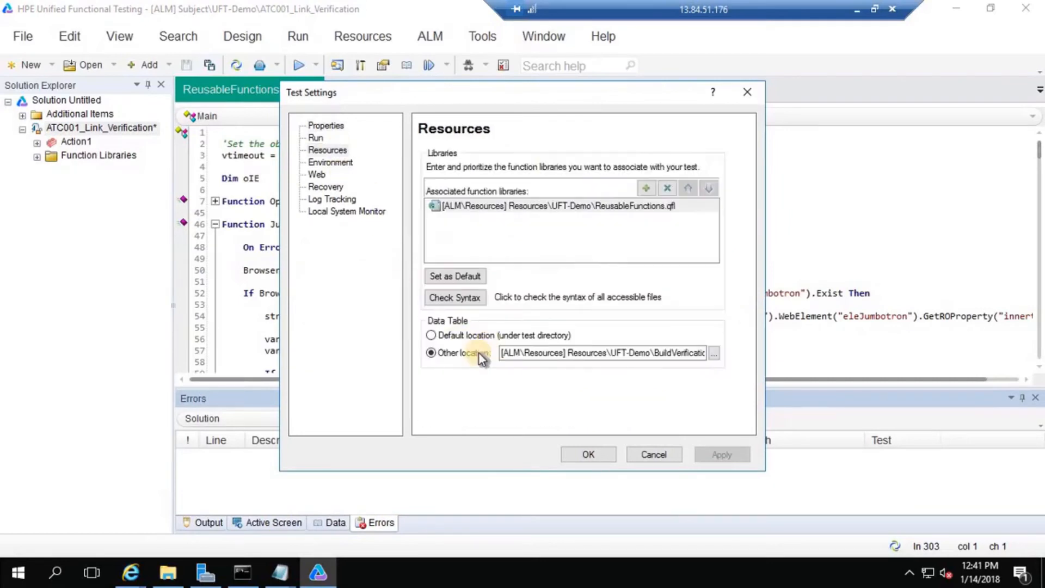
pyautogui.click(584, 456)
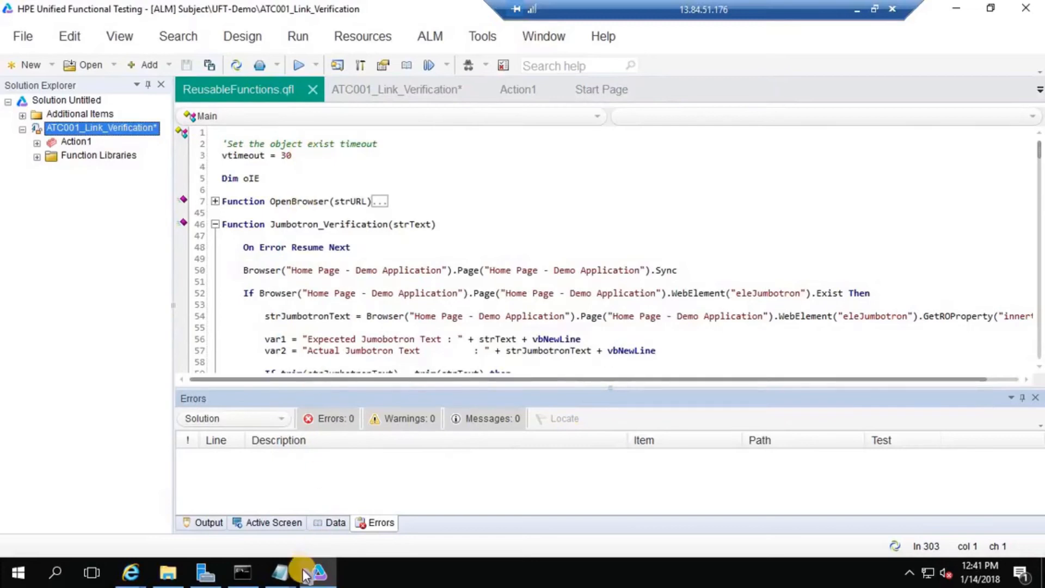
# Switch to the Word document and add "- Done" to item 7, Associate Resource to Test, in the Part 2 list.
pyautogui.click(856, 10)
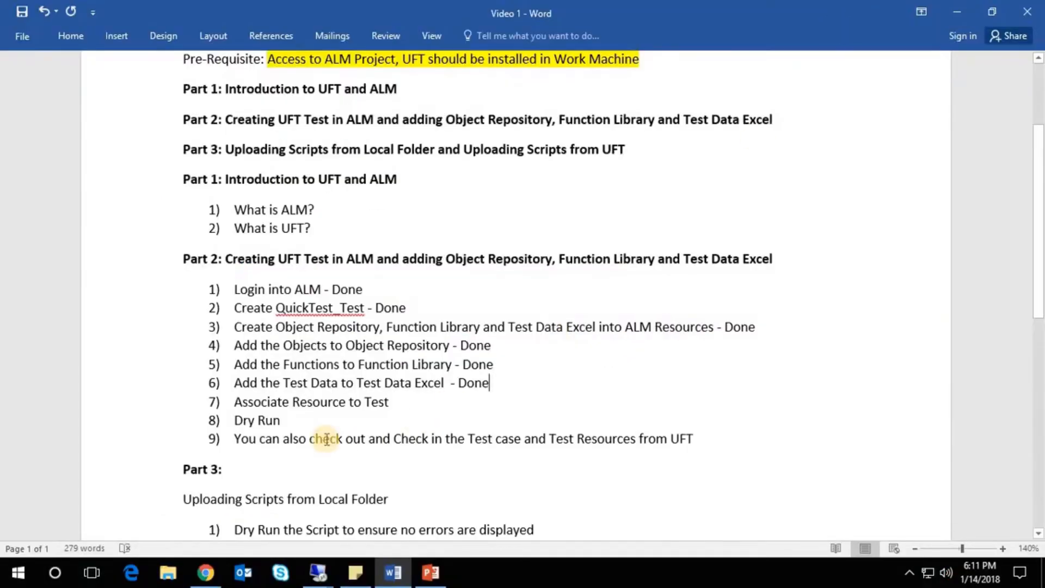
pyautogui.scroll(-1, 325, 439)
pyautogui.click(396, 352)
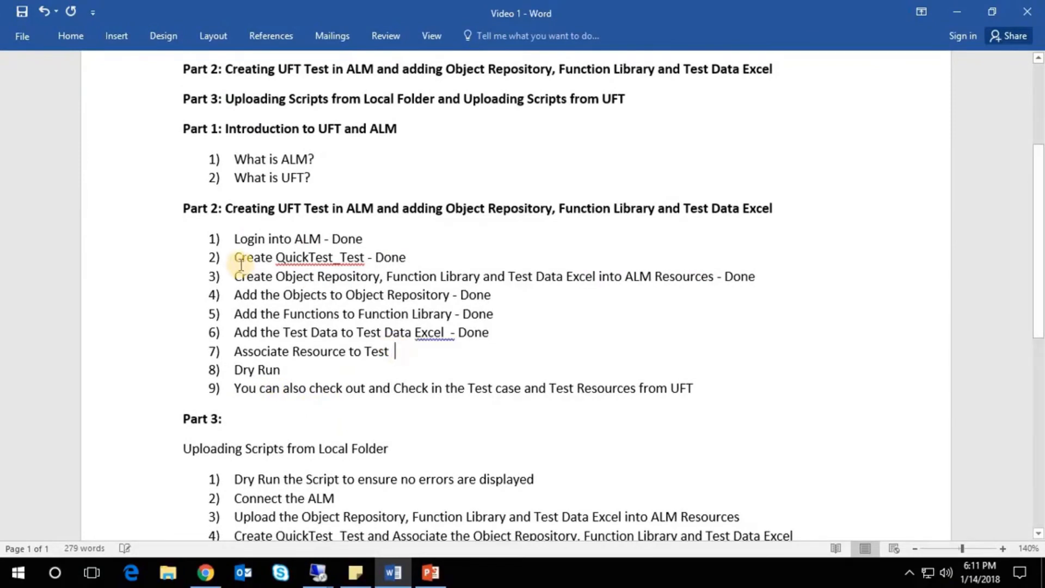
pyautogui.write('- Done')
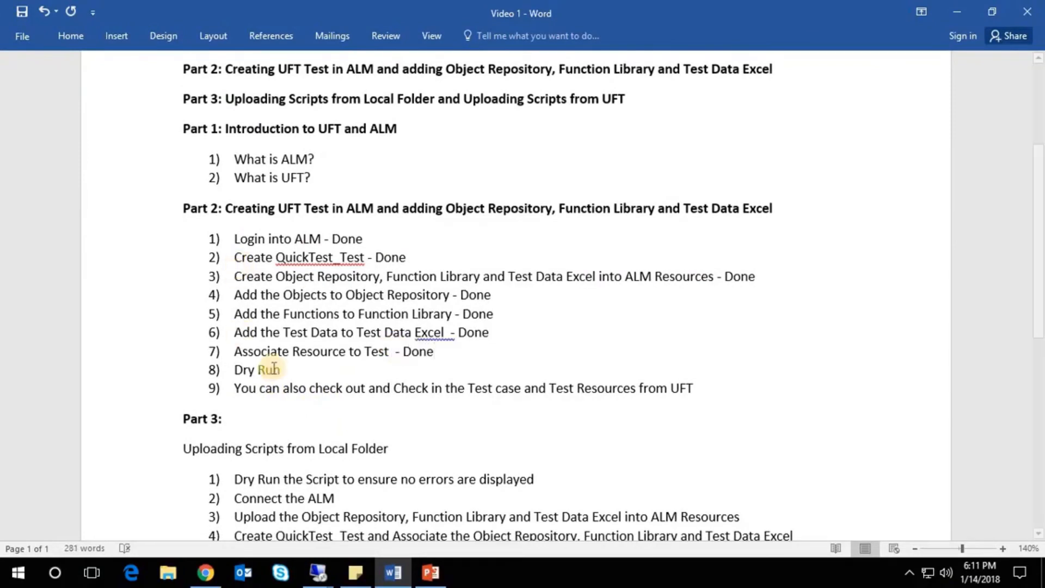
# Apply the suggested spacing corrections to items 7 and 6 in the Part 2 list.
pyautogui.moveTo(234, 389); pyautogui.dragTo(697, 397)
pyautogui.click(697, 398)
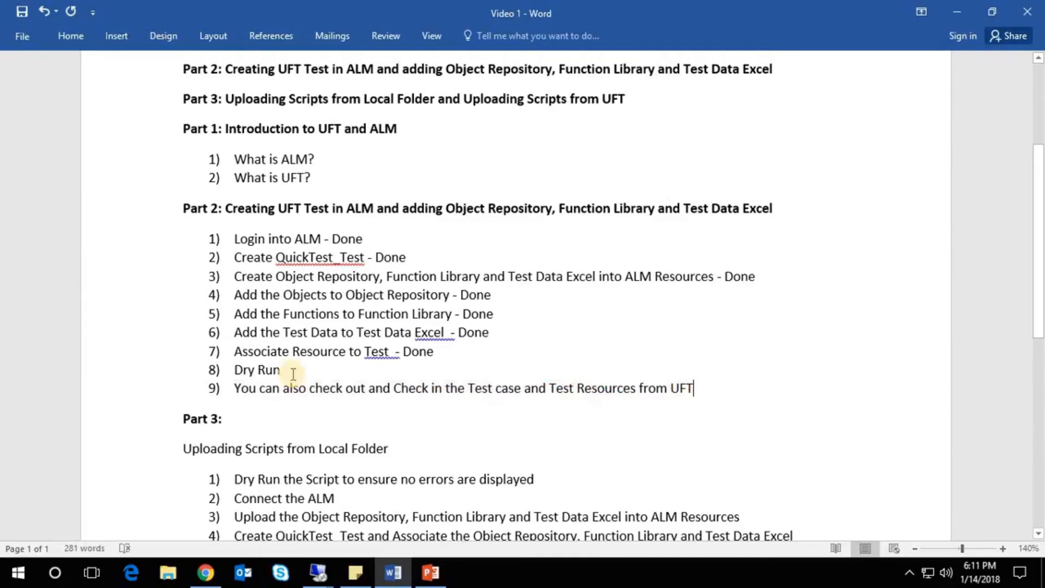
pyautogui.rightClick(381, 354)
pyautogui.click(413, 374)
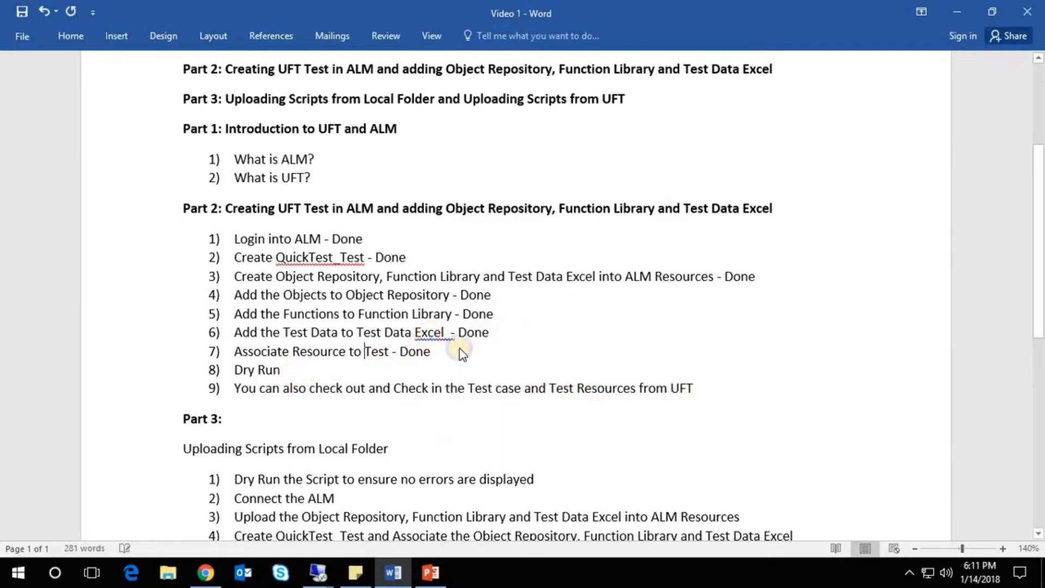
pyautogui.rightClick(436, 333)
pyautogui.click(469, 349)
# Return to UFT in the remote session and collapse the Jumbotron_Verification, RegisterUser, Logout and CloseOpenBrowsers functions in ReusableFunctions.qfl.
pyautogui.click(966, 16)
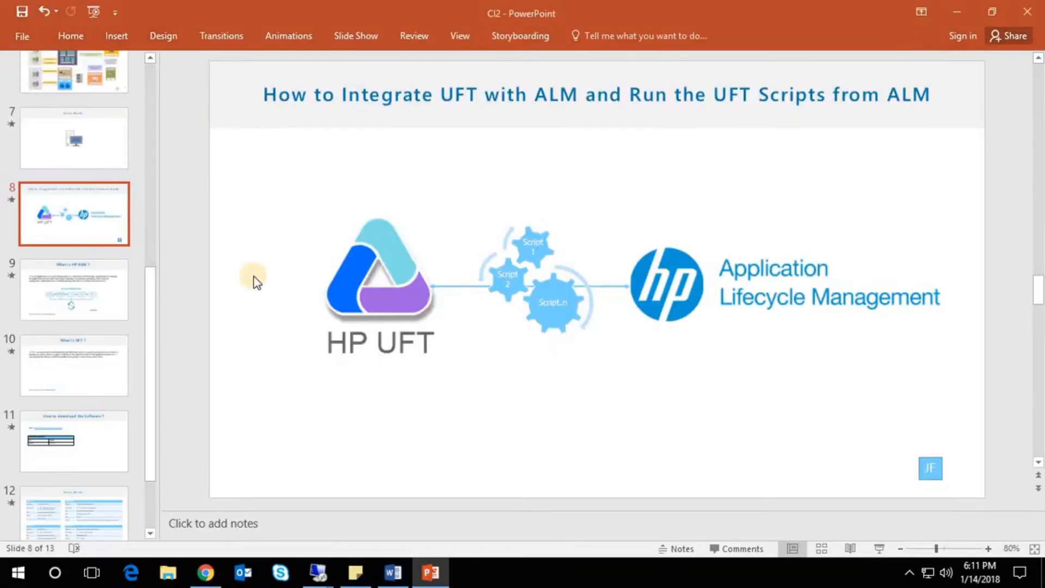
pyautogui.click(317, 572)
pyautogui.click(321, 504)
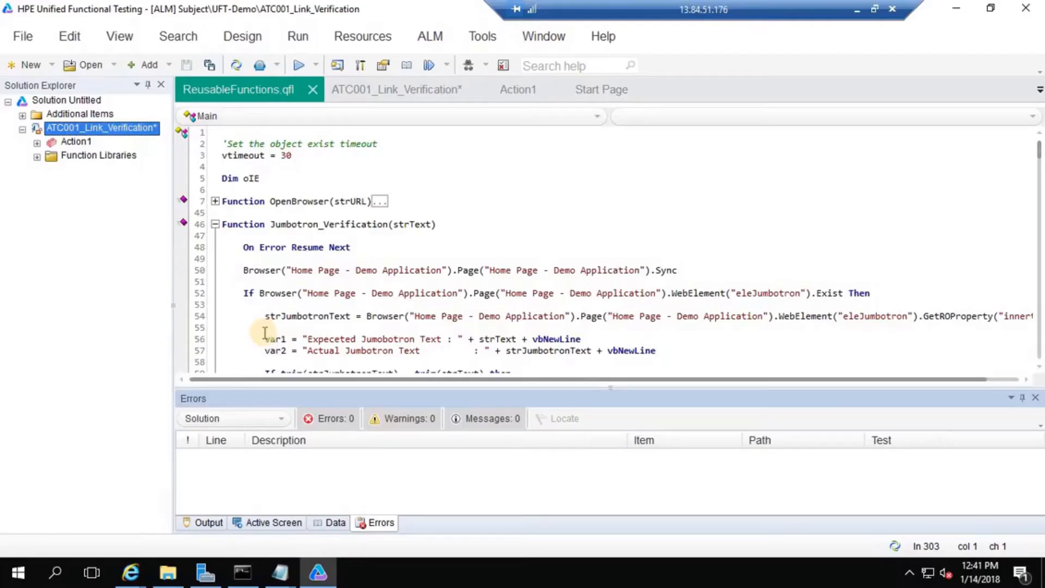
pyautogui.click(215, 224)
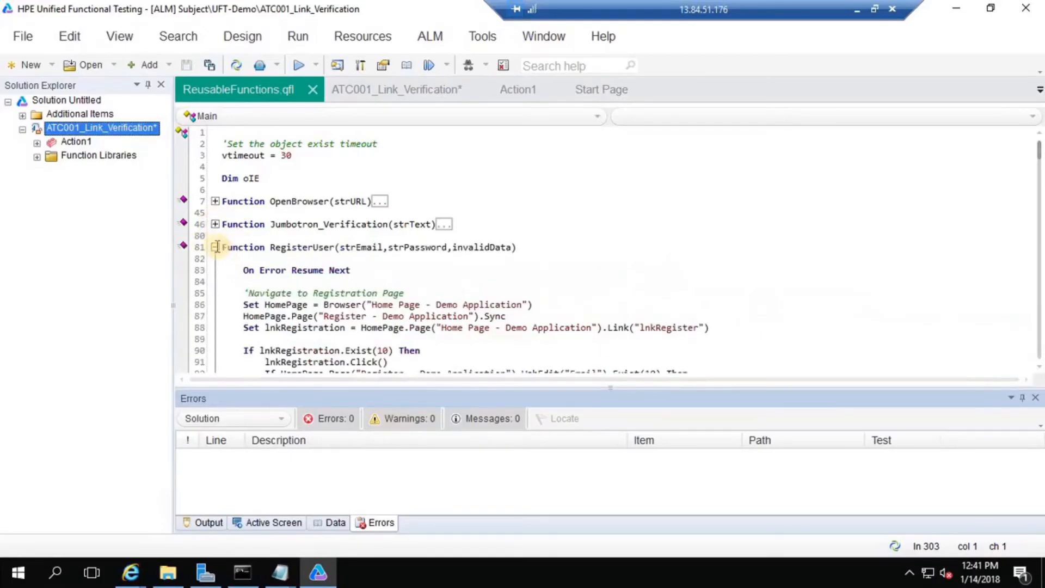
pyautogui.click(215, 247)
pyautogui.click(215, 270)
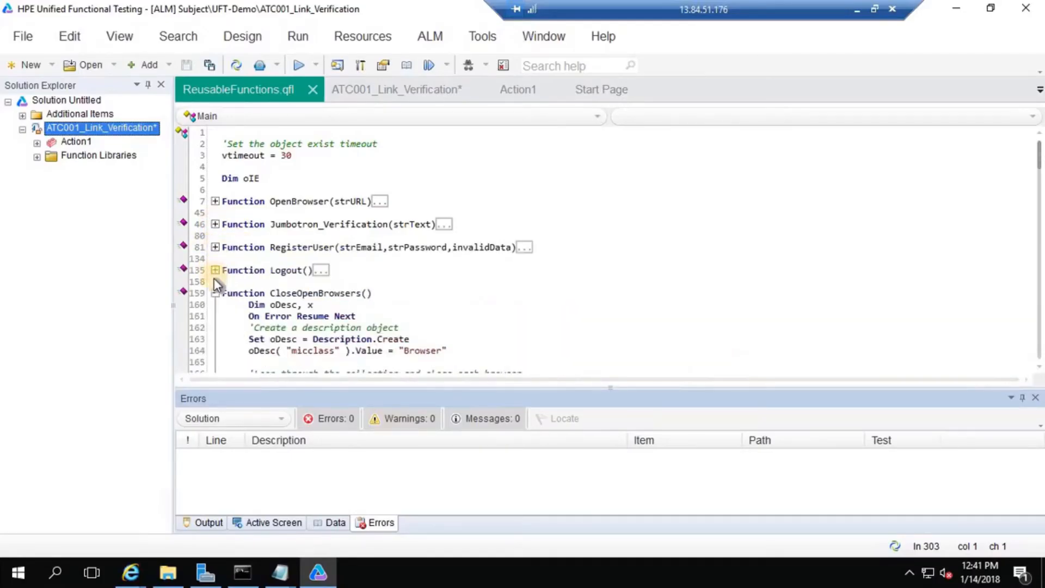
pyautogui.click(215, 293)
# Open the Action1 script and copy the entire script text from the untitled Notepad file.
pyautogui.doubleClick(76, 142)
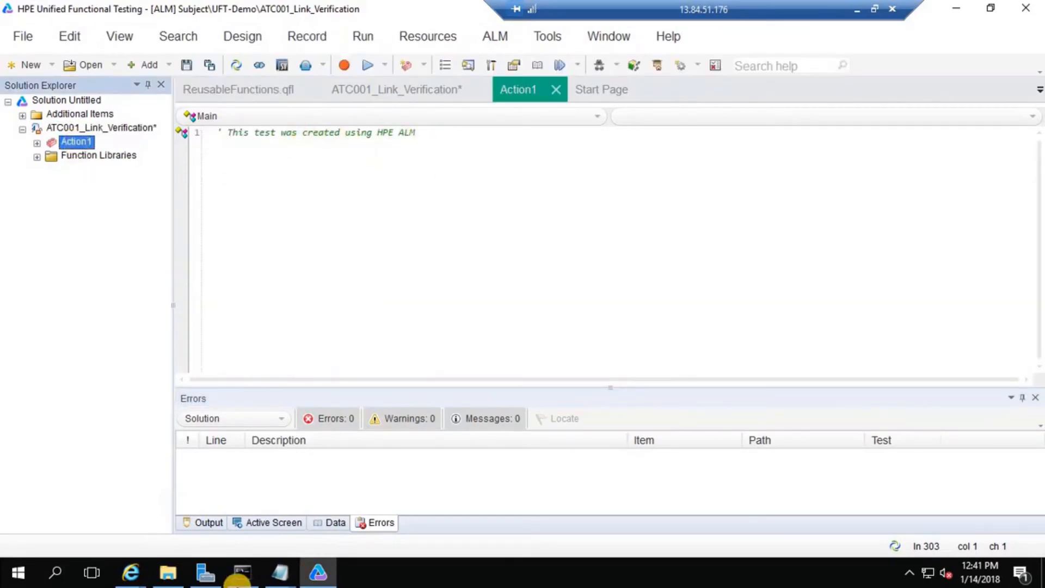
pyautogui.moveTo(277, 569)
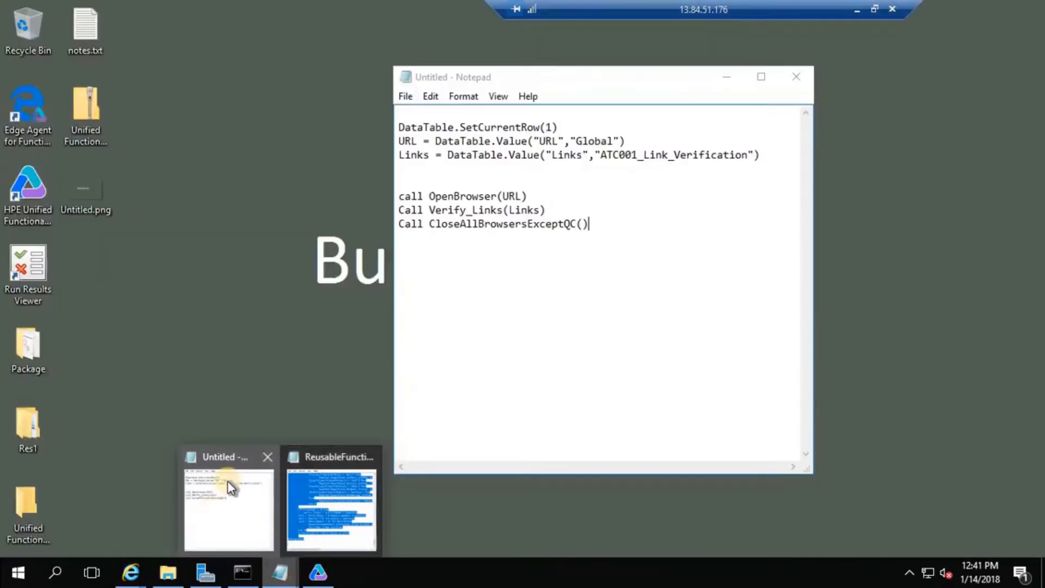
pyautogui.click(227, 481)
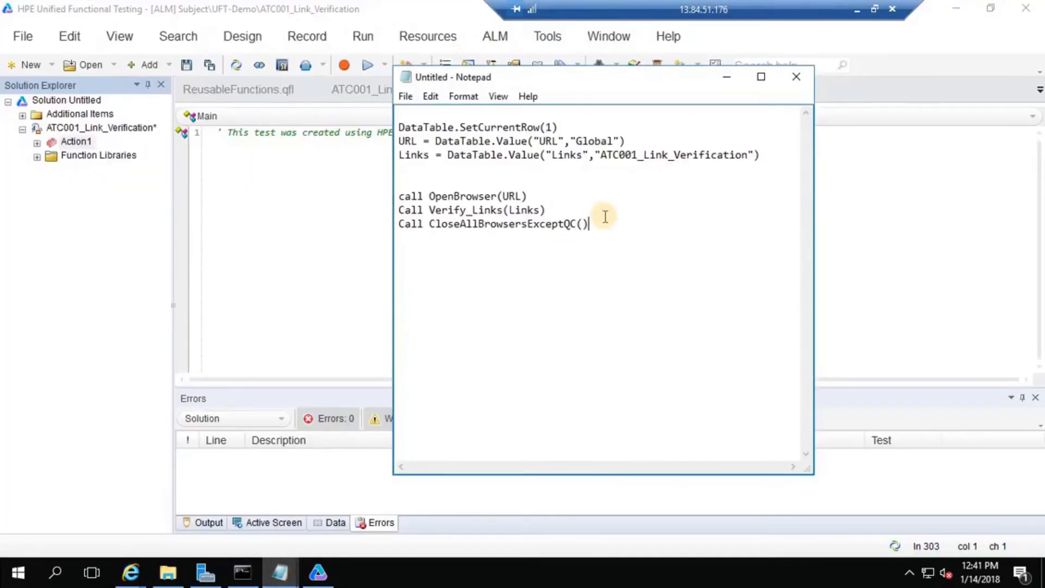
pyautogui.moveTo(590, 225); pyautogui.dragTo(503, 224)
pyautogui.hotkey('ctrl', 'a')
pyautogui.hotkey('ctrl', 'c')
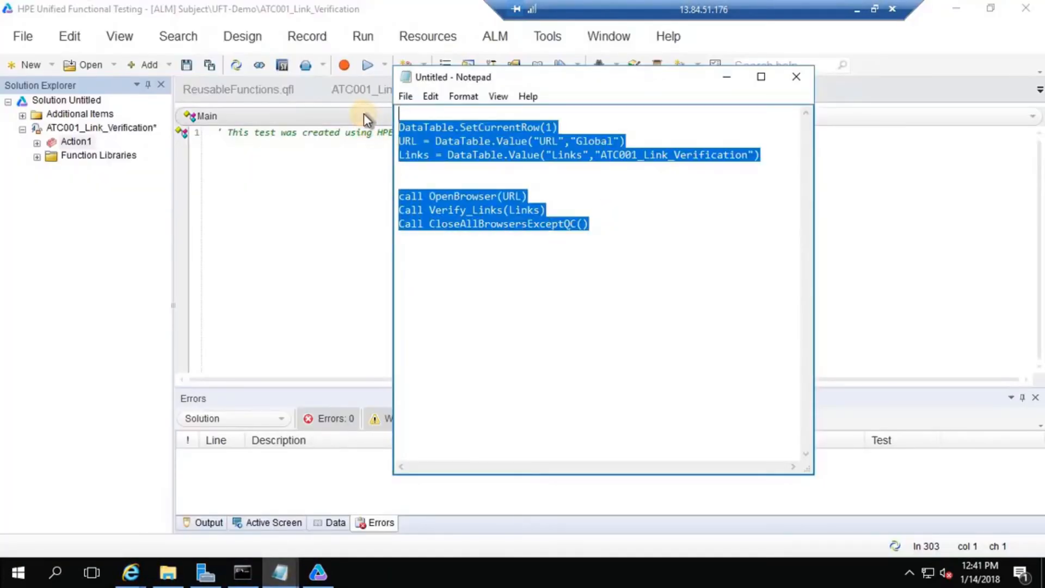
# Paste the copied script below the comment line in Action1 of ATC001_Link_Verification.
pyautogui.click(290, 187)
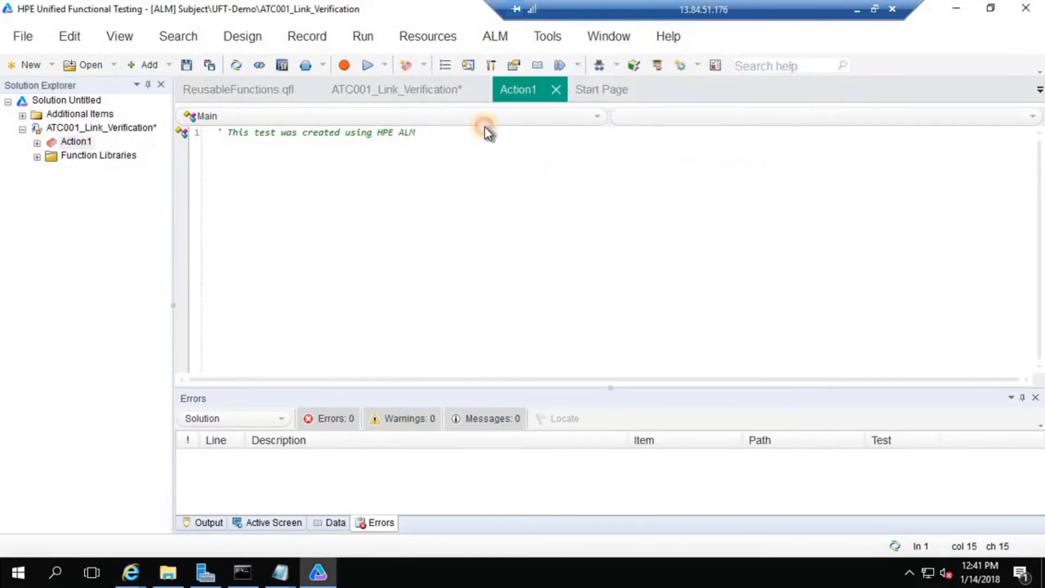
pyautogui.click(483, 119)
pyautogui.click(450, 151)
pyautogui.hotkey('ctrl', 'v')
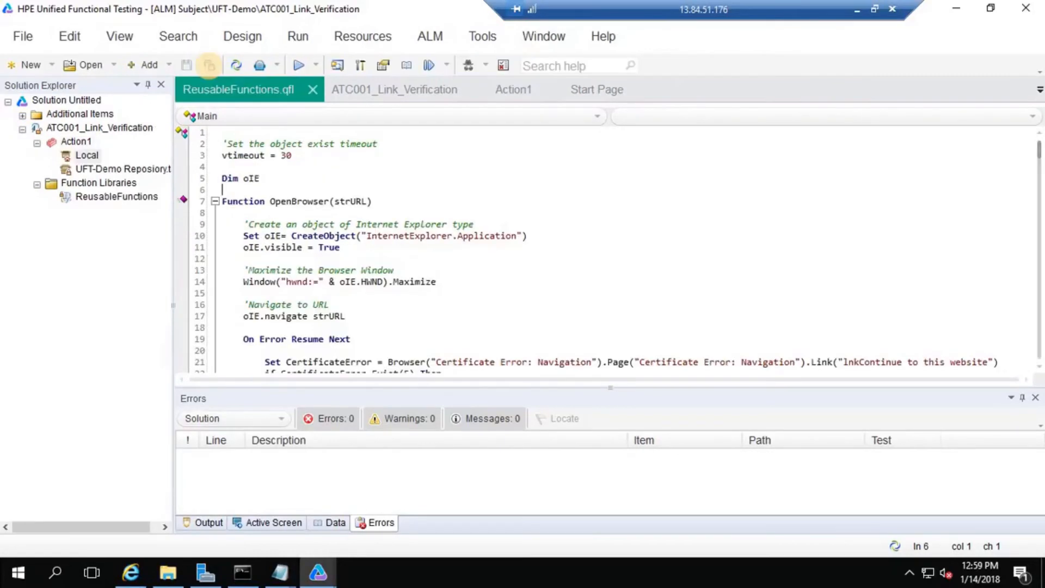
# Save all files and run ATC001_Link_Verification, writing new run results to the ALM project with the default test set and instance 1.
pyautogui.click(209, 66)
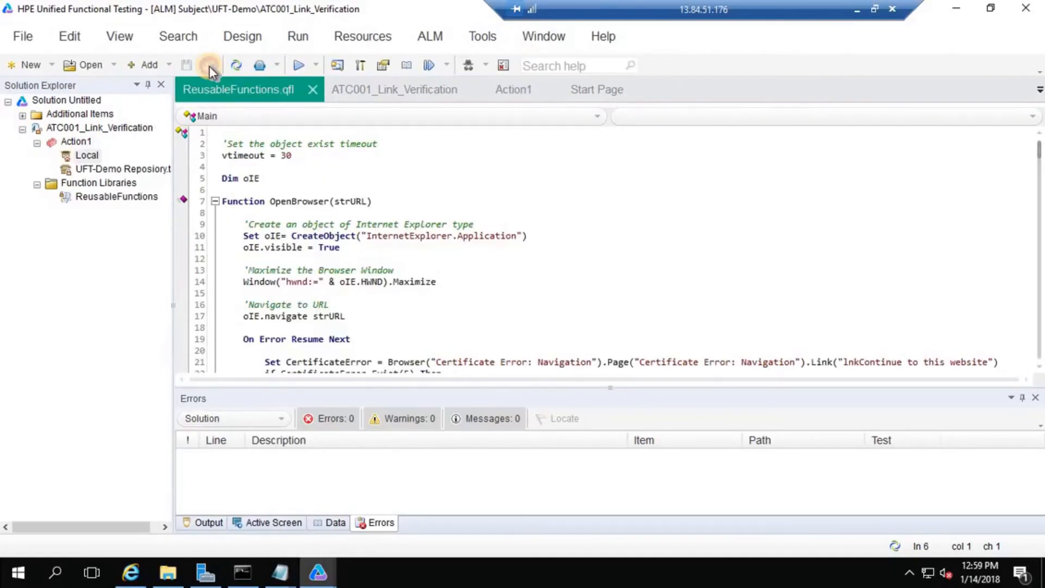
pyautogui.click(296, 68)
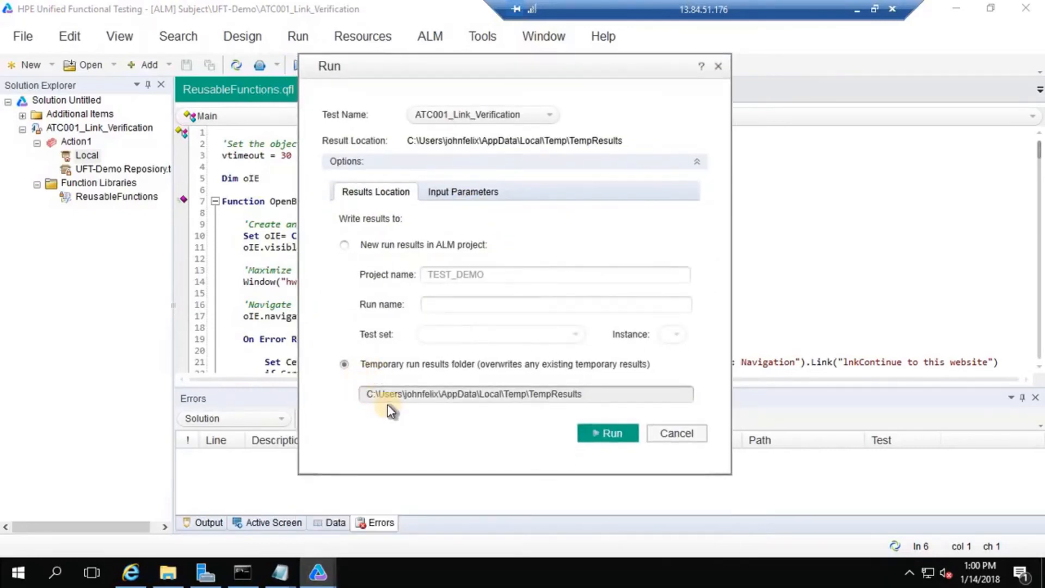
pyautogui.moveTo(592, 394); pyautogui.dragTo(352, 392)
pyautogui.click(347, 245)
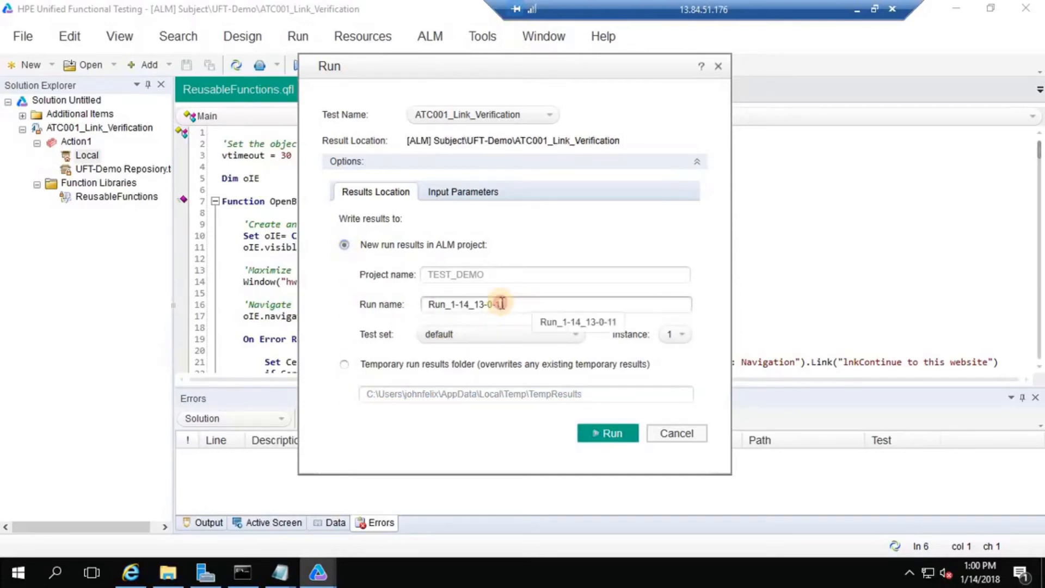
pyautogui.moveTo(500, 303); pyautogui.dragTo(420, 303)
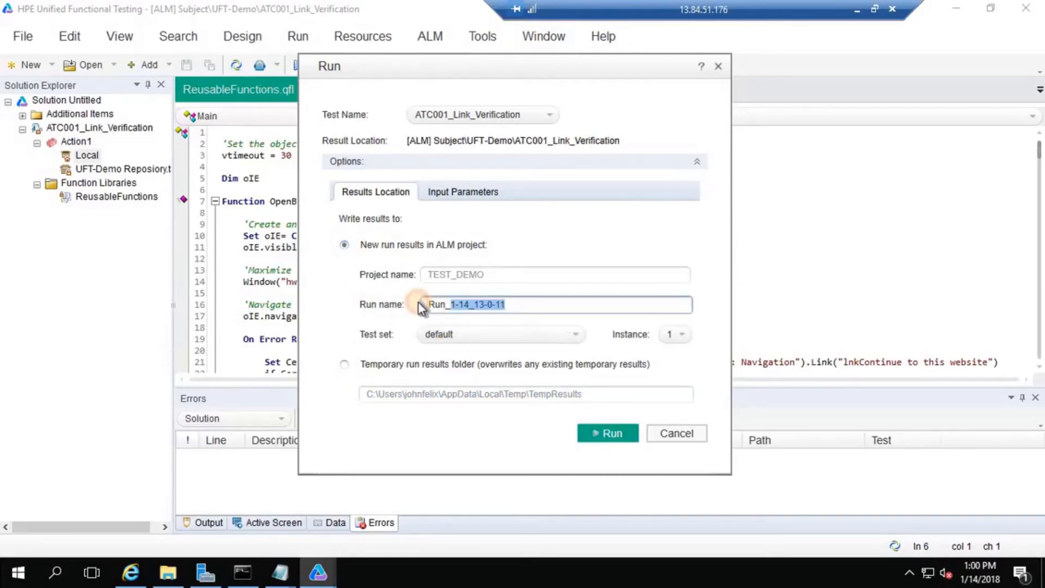
pyautogui.click(509, 305)
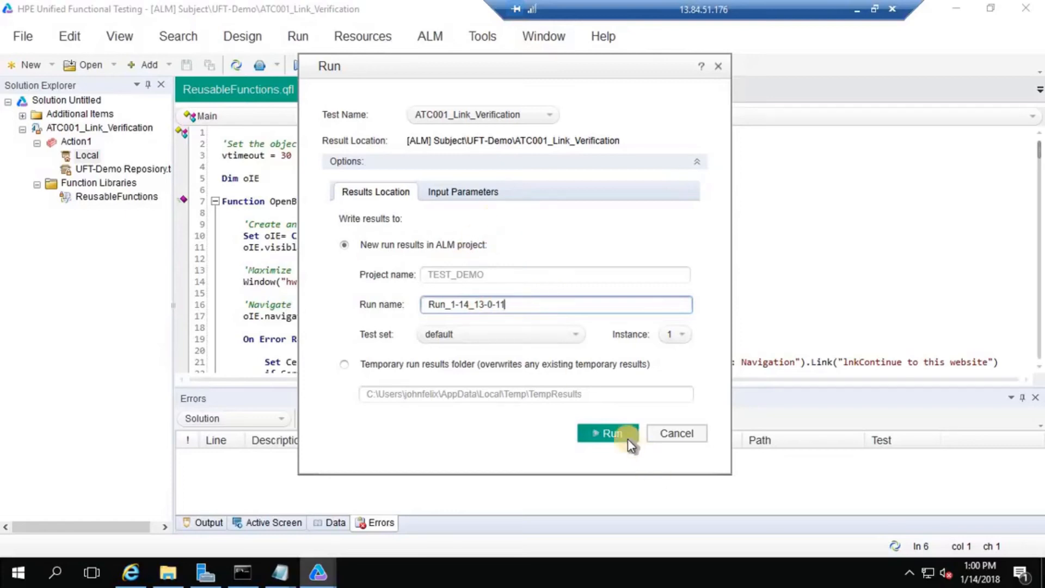
pyautogui.click(607, 432)
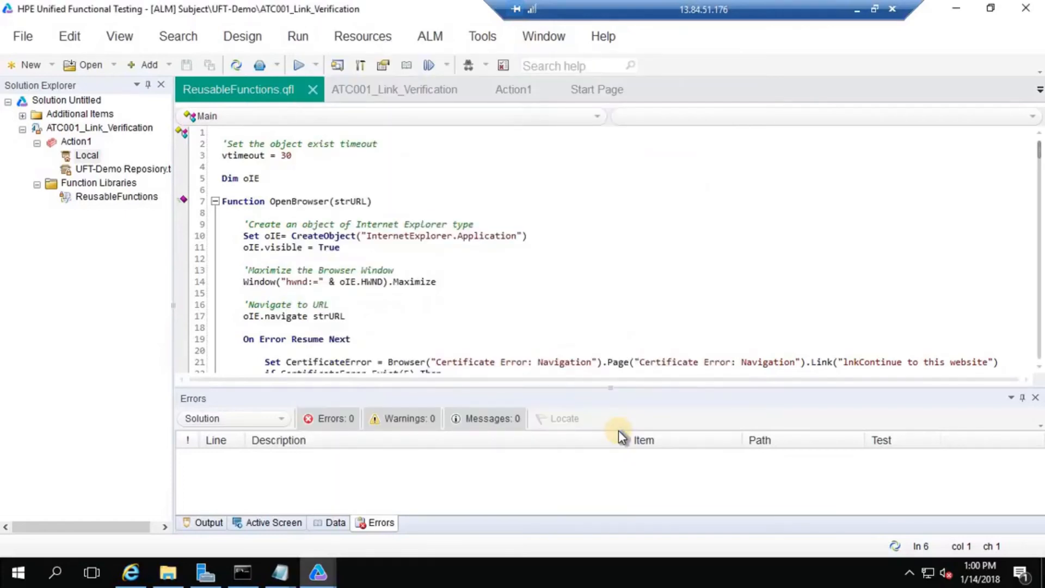
pyautogui.click(128, 574)
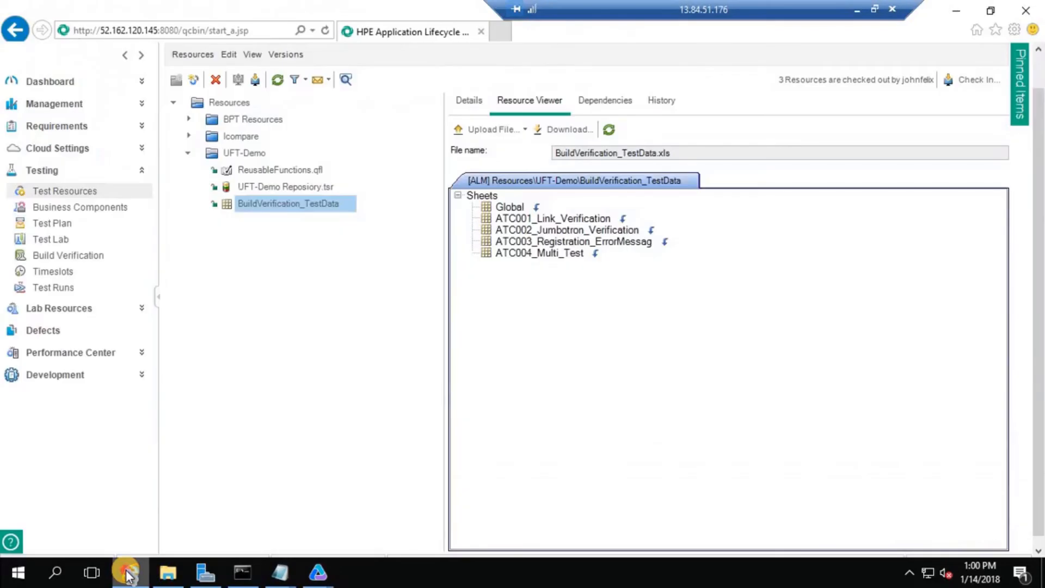
pyautogui.click(128, 575)
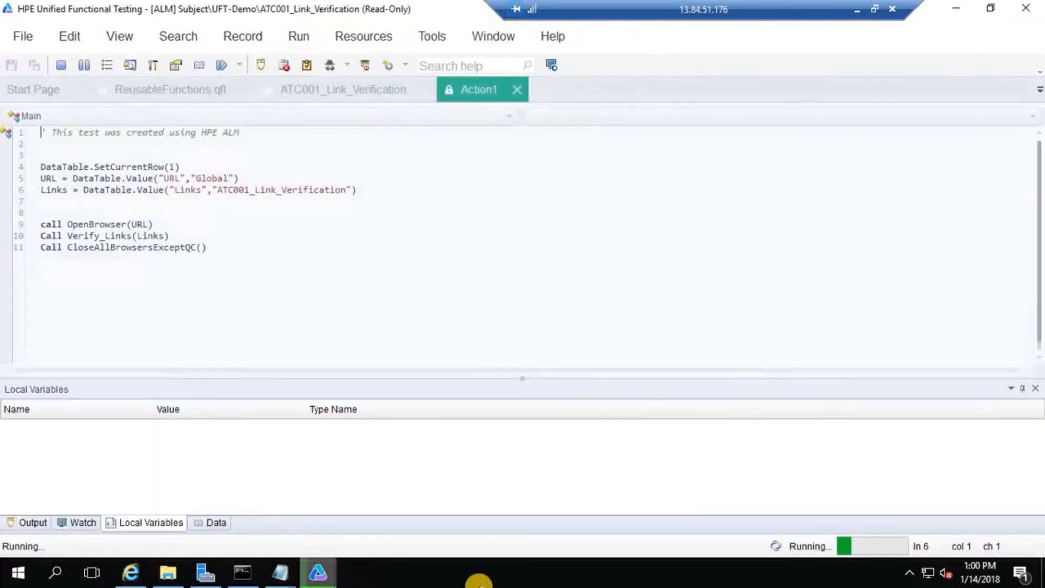
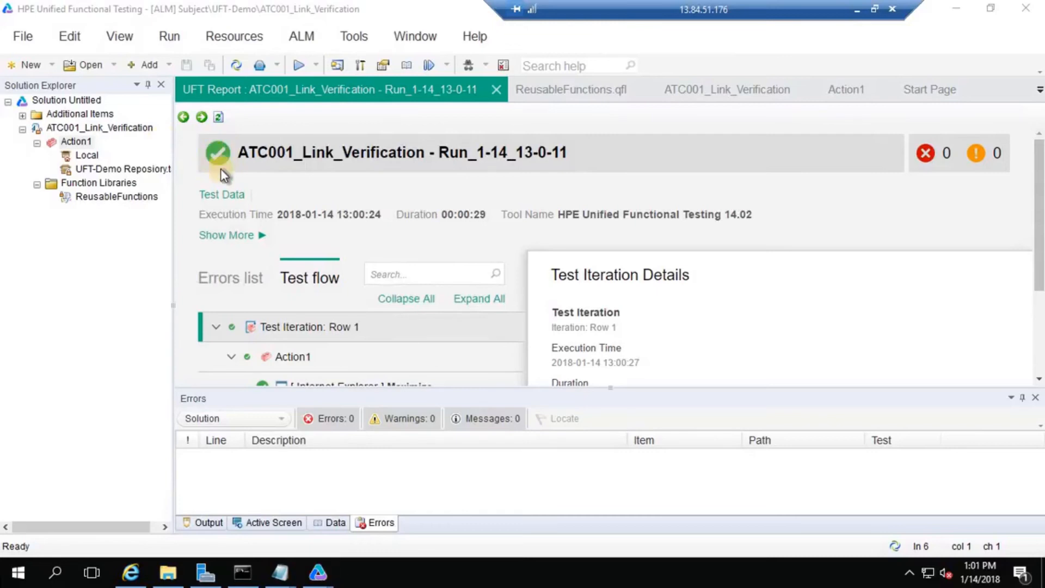
# Examine the details of each Link Verfication step in the test flow of the UFT run report.
pyautogui.scroll(-3, 303, 280)
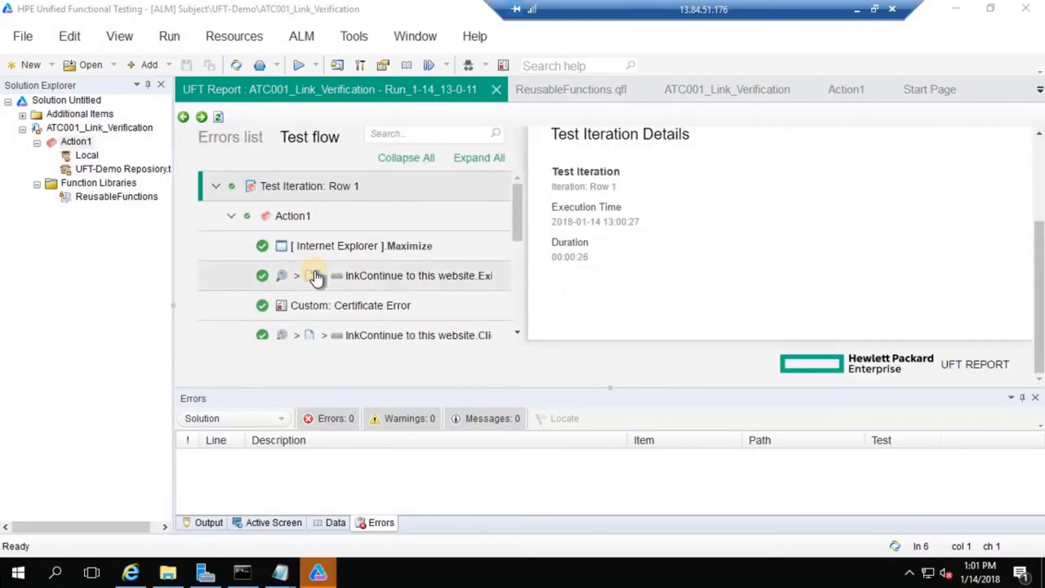
pyautogui.scroll(-3, 366, 227)
pyautogui.scroll(1, 366, 226)
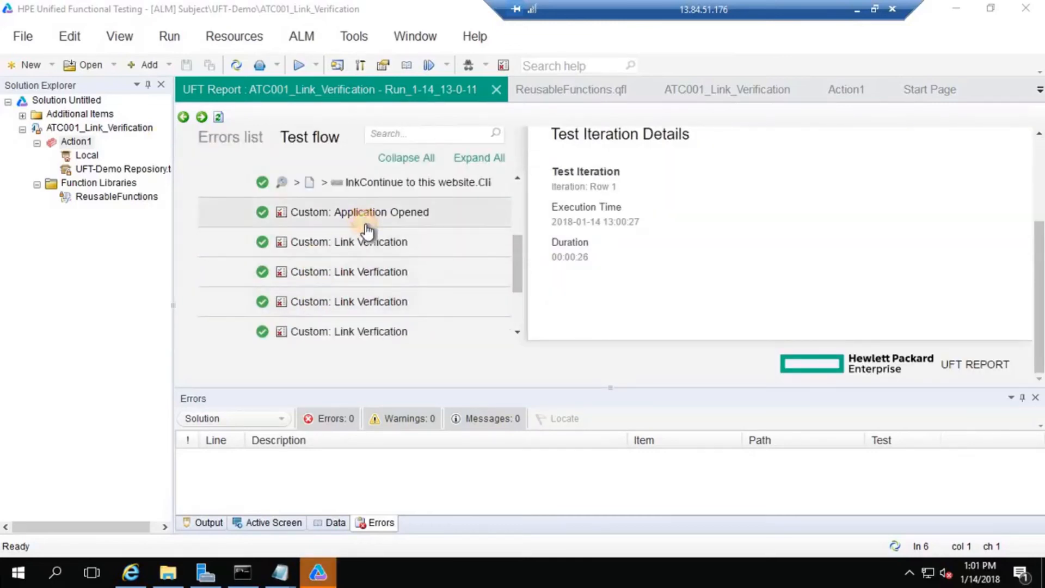
pyautogui.click(366, 224)
pyautogui.click(498, 252)
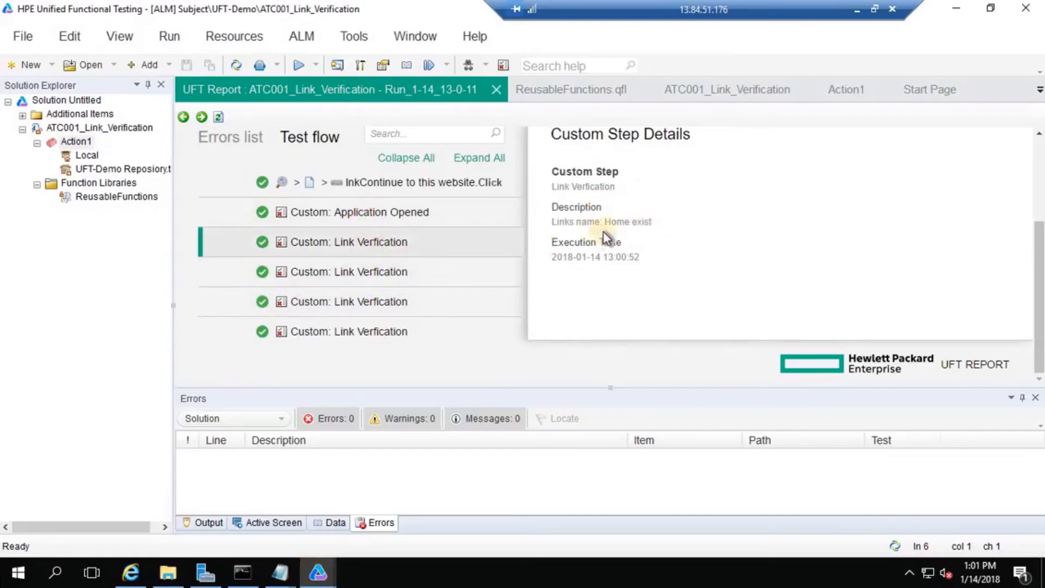
pyautogui.click(411, 281)
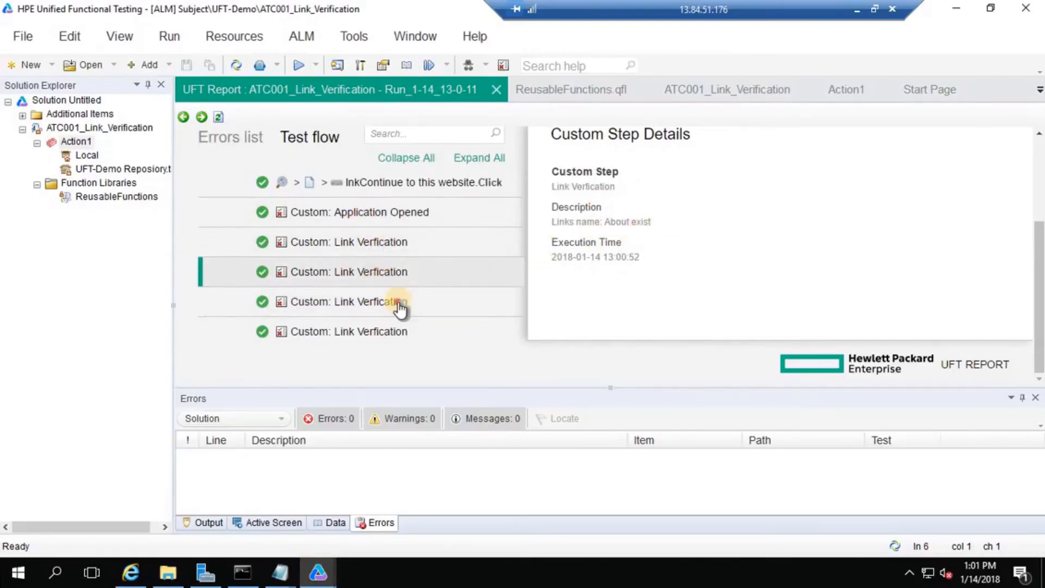
pyautogui.click(401, 309)
pyautogui.click(452, 325)
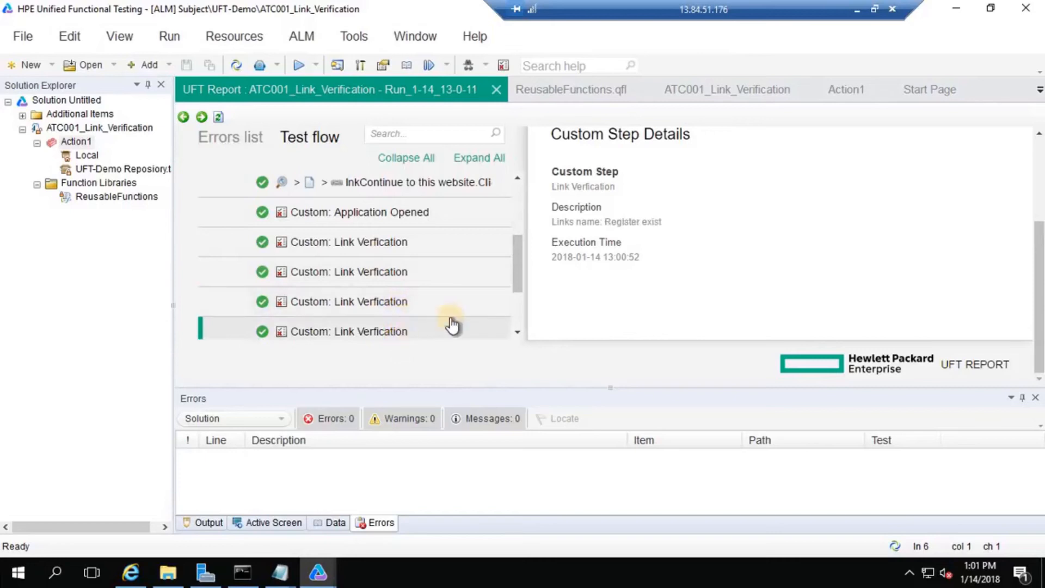
pyautogui.scroll(-1, 478, 240)
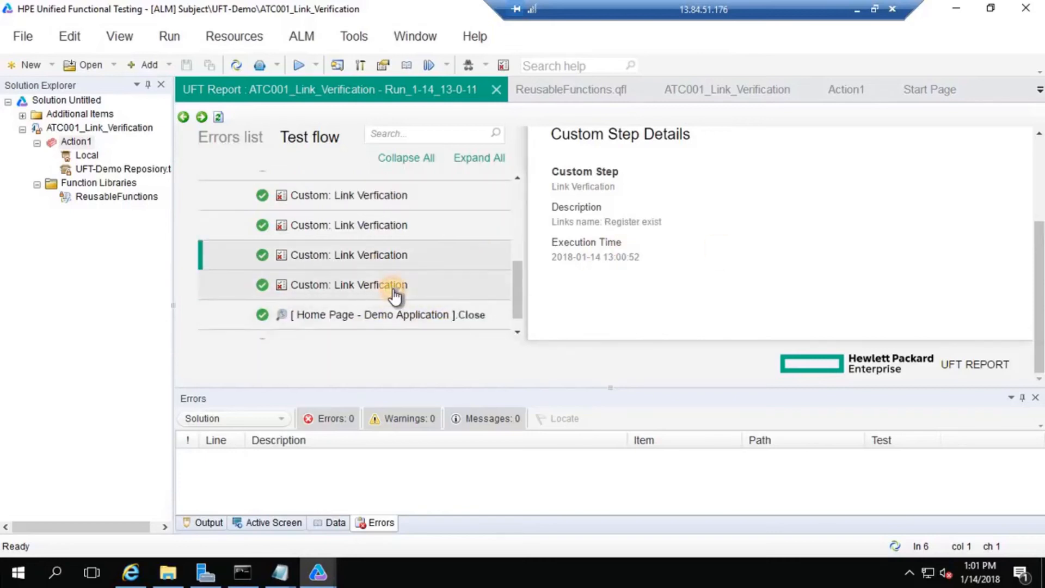
pyautogui.click(395, 295)
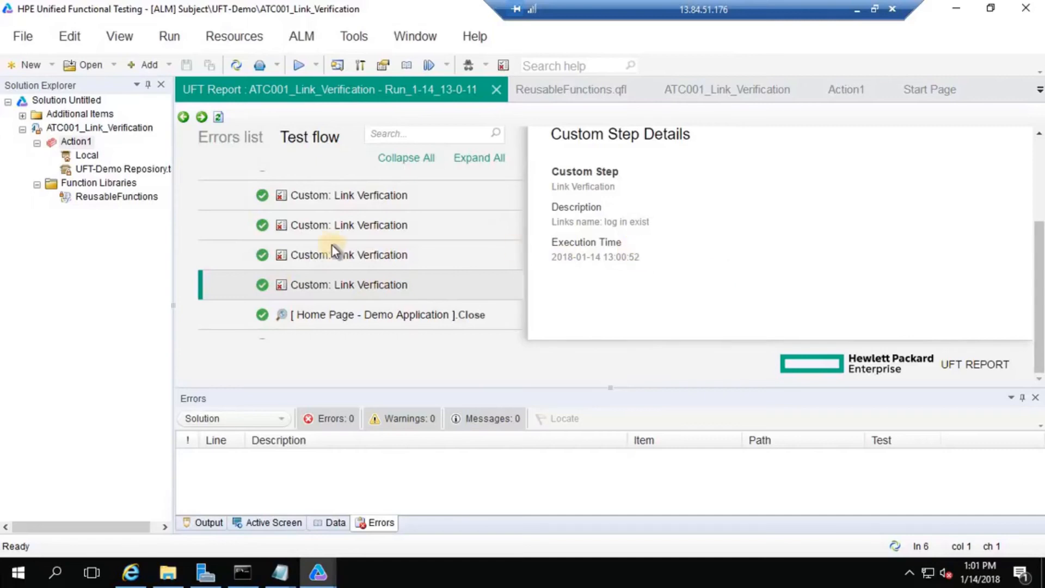
# Recheck the Link Verfication steps in the test flow and view the details of the Browser Closed step.
pyautogui.scroll(5, 333, 247)
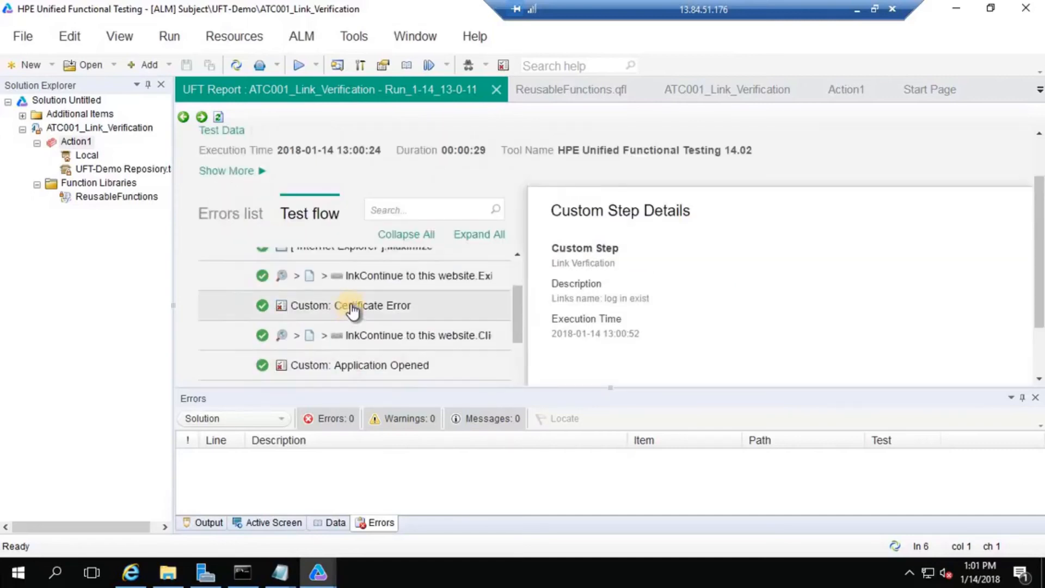
pyautogui.scroll(-5, 359, 313)
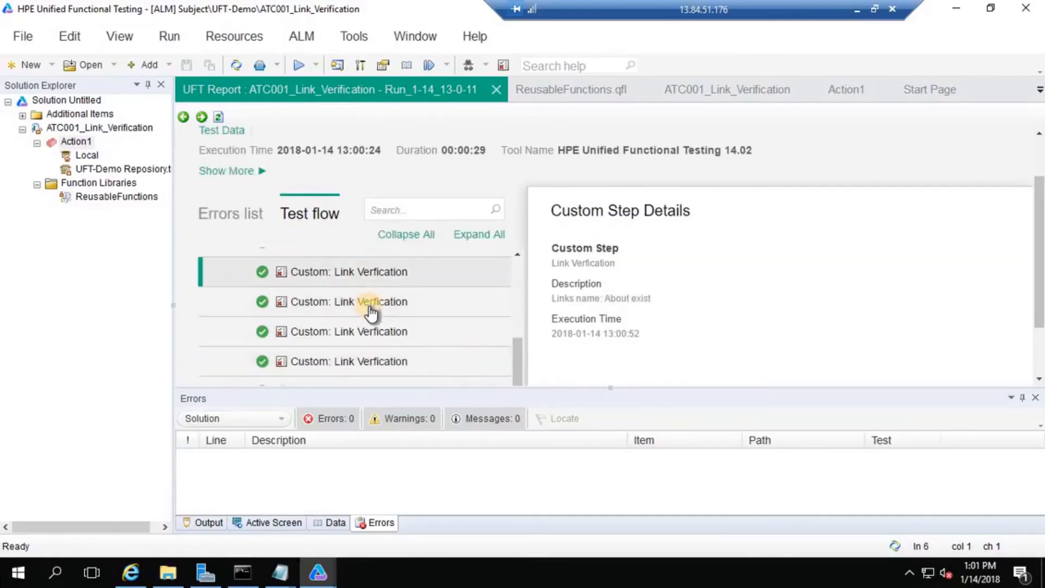
pyautogui.click(370, 312)
pyautogui.click(369, 334)
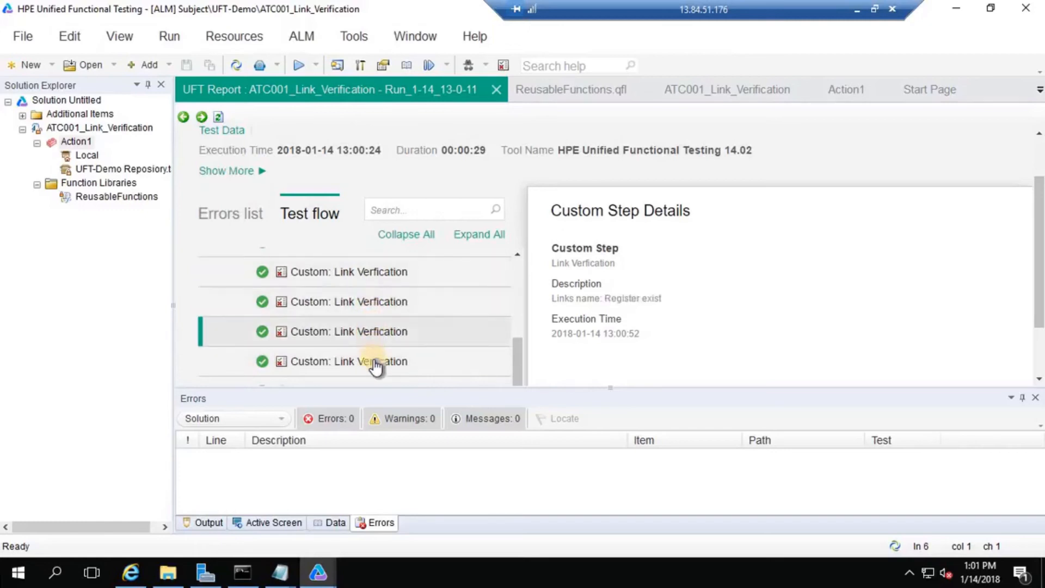
pyautogui.scroll(-5, 390, 334)
pyautogui.click(391, 326)
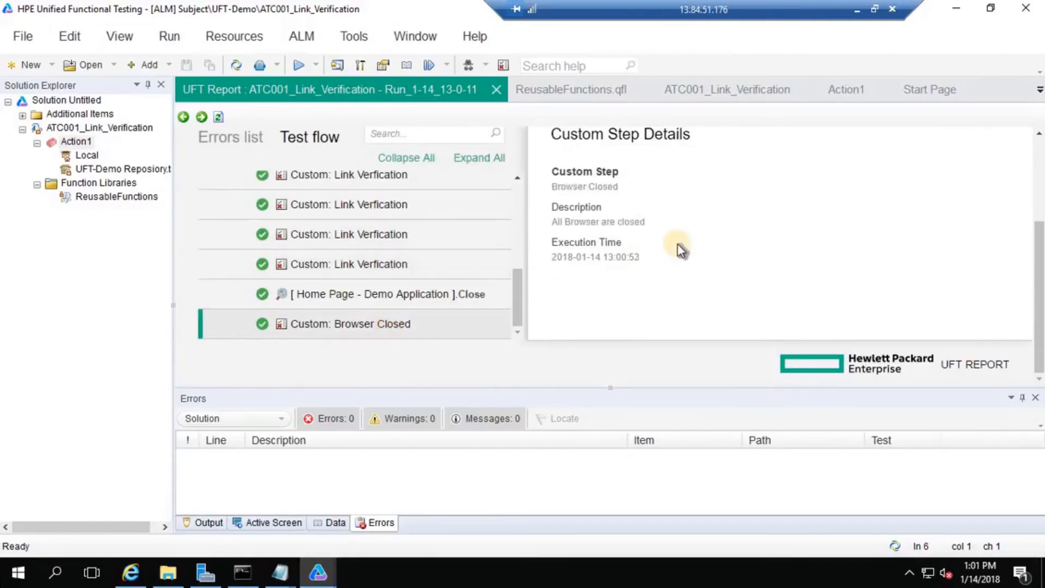
# Inspect the Certificate Error step's details and its captured screenshot in the run report.
pyautogui.scroll(10, 419, 290)
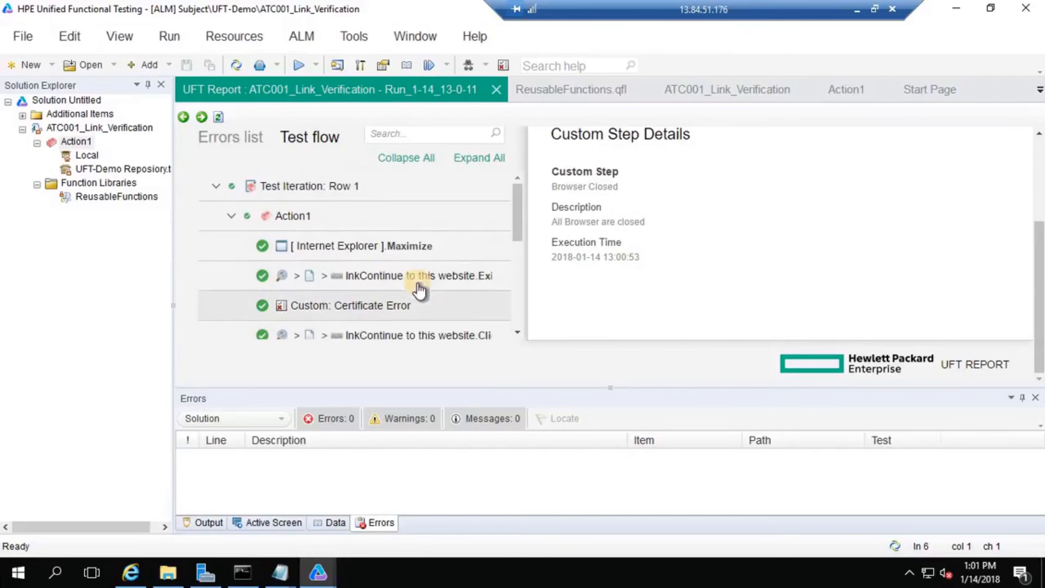
pyautogui.click(371, 304)
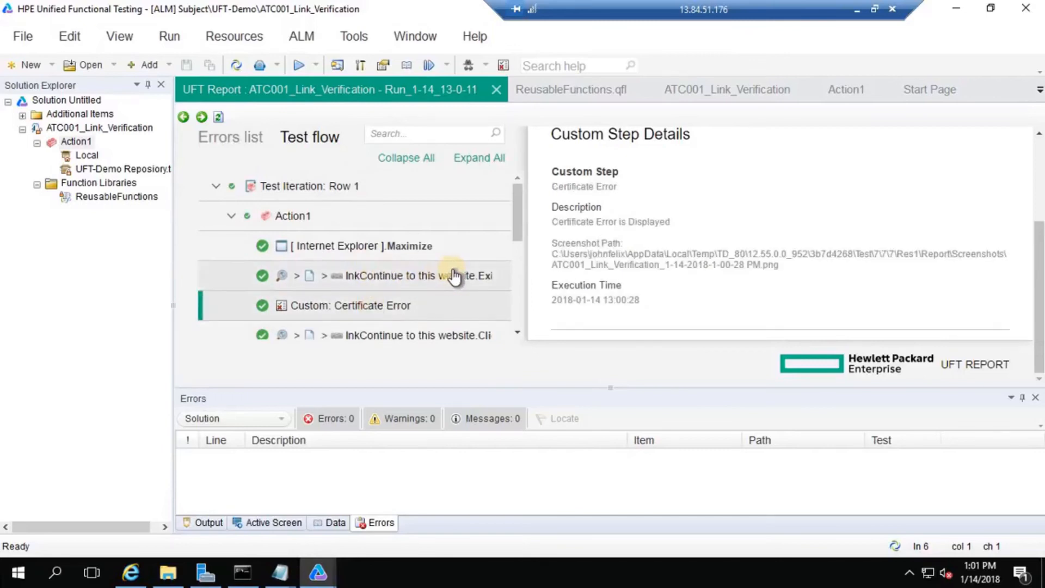
pyautogui.scroll(-3, 786, 276)
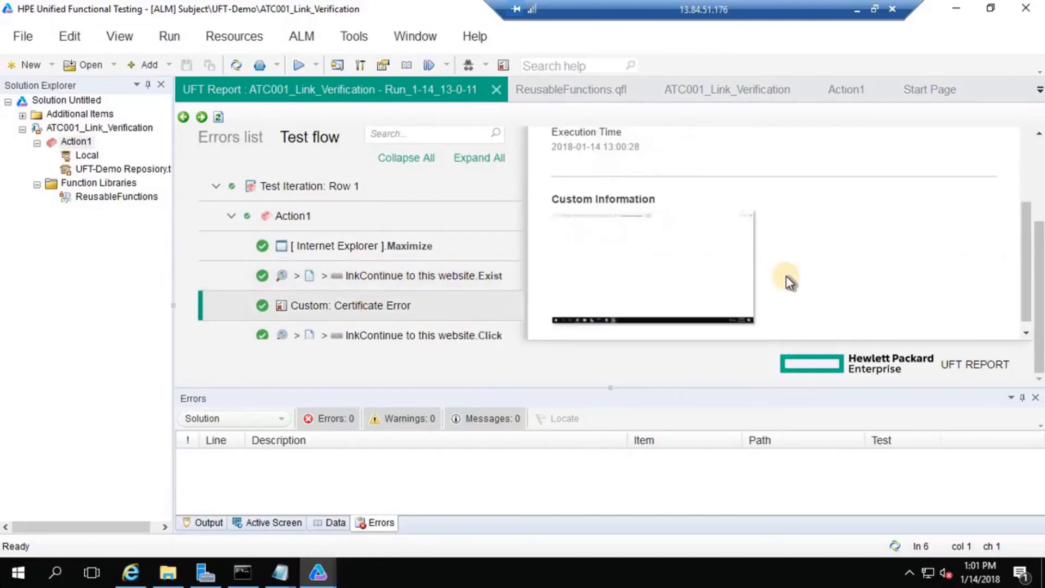
pyautogui.scroll(-5, 376, 285)
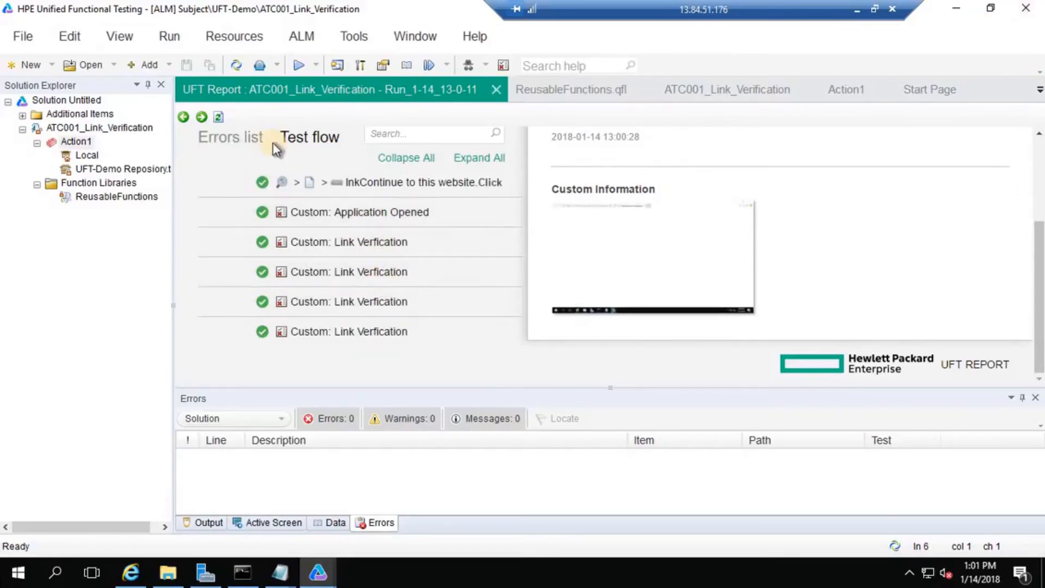
# Highlight the run name in the report header, switch to ALM in Internet Explorer and open the Test Runs list.
pyautogui.scroll(6, 293, 265)
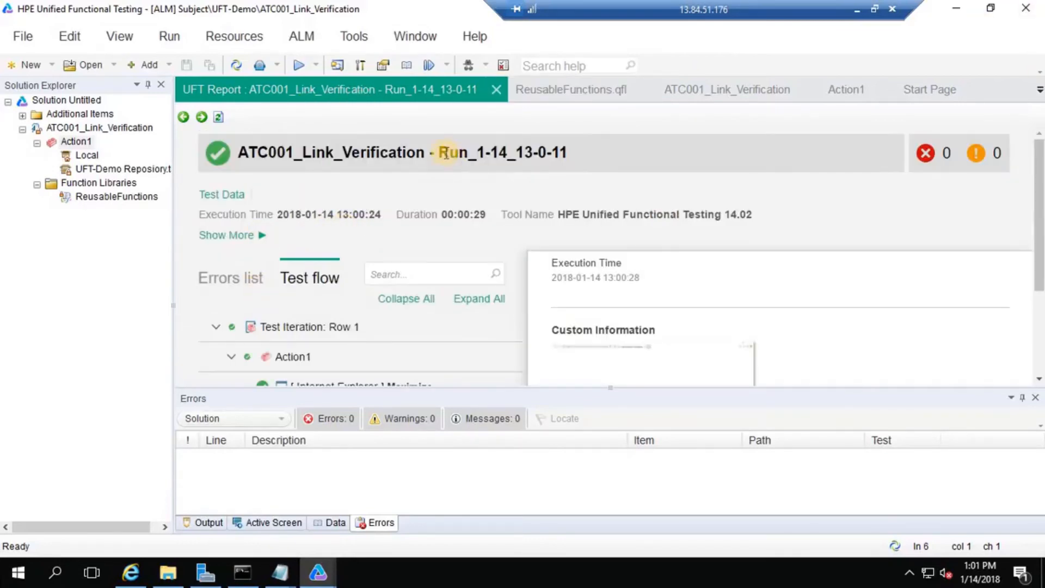
pyautogui.moveTo(443, 152); pyautogui.dragTo(569, 153)
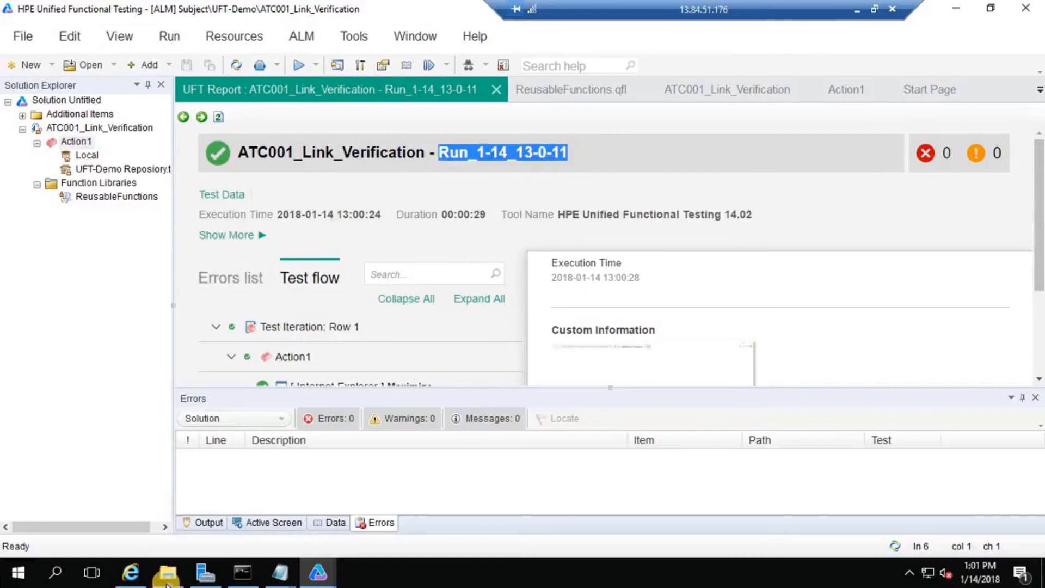
pyautogui.moveTo(129, 578)
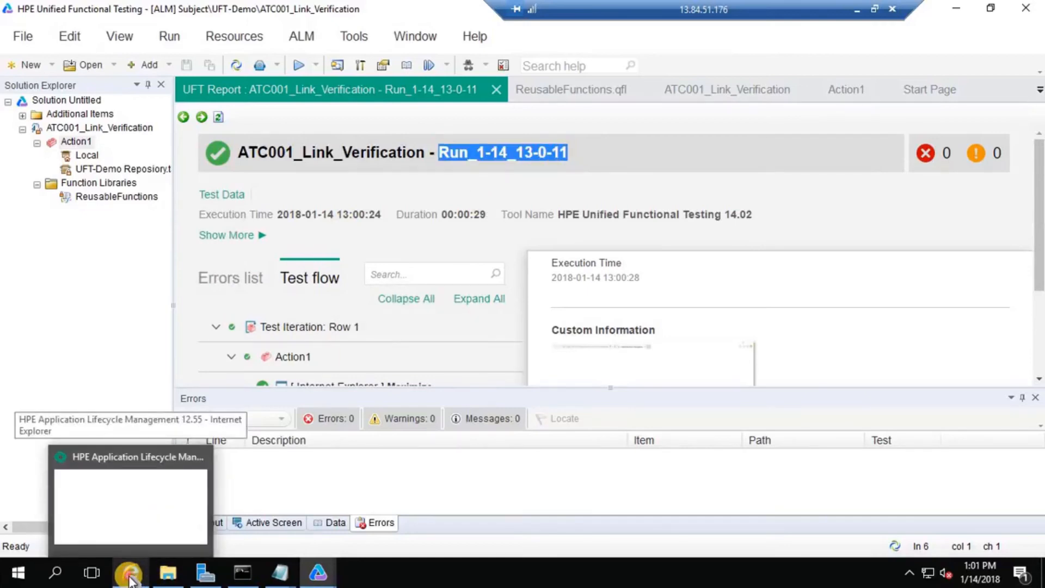
pyautogui.click(159, 519)
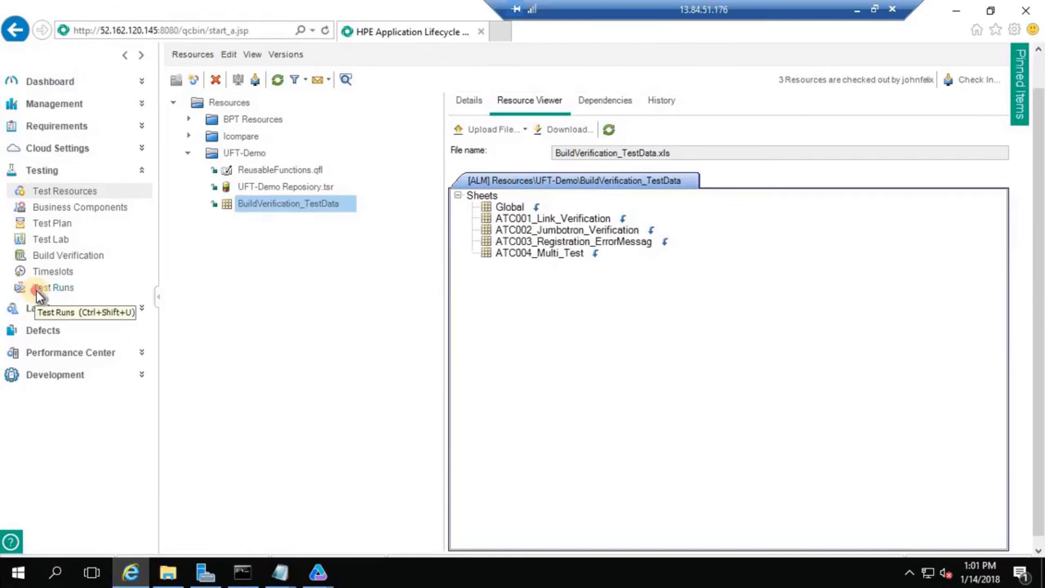
pyautogui.click(36, 289)
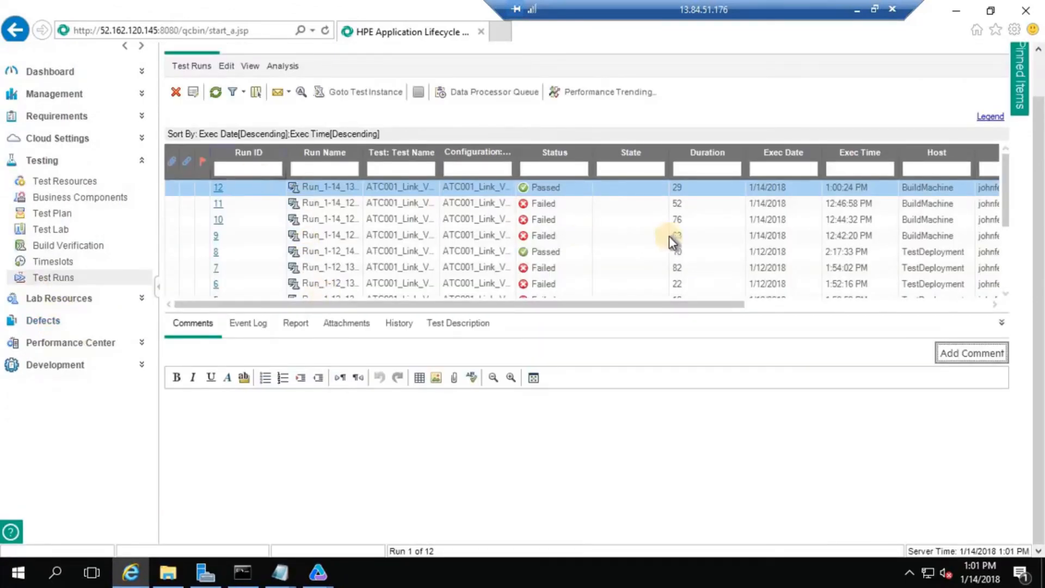
# Widen the Run Name column and view the last Link Verfication step in run 12's report.
pyautogui.click(363, 160)
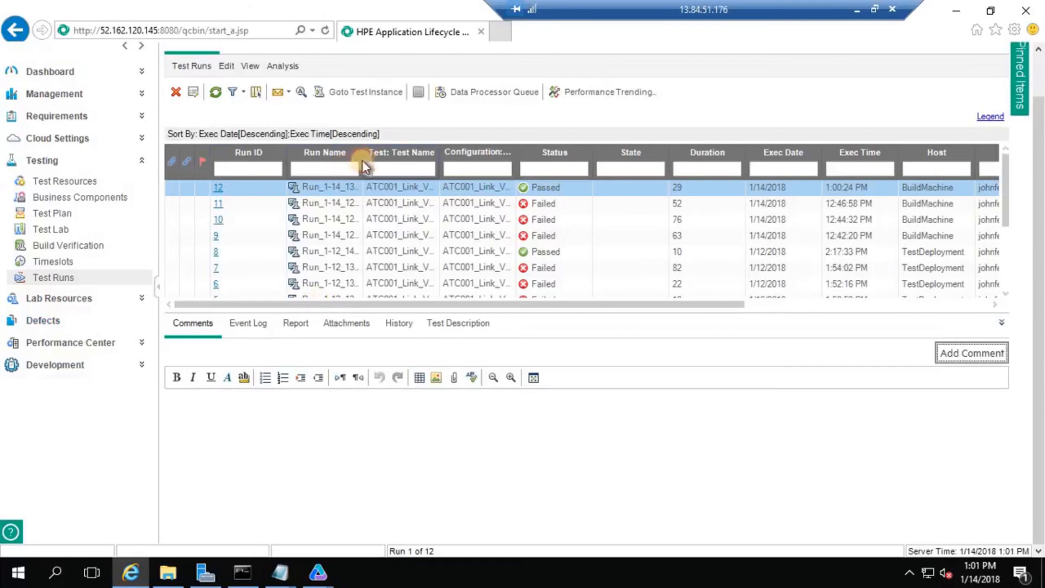
pyautogui.moveTo(363, 159); pyautogui.dragTo(475, 160)
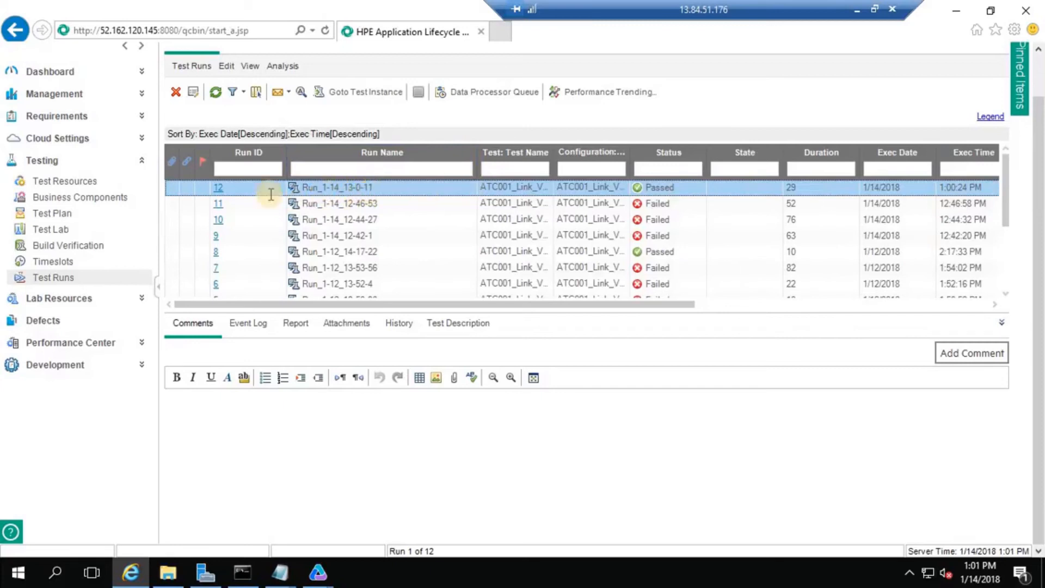
pyautogui.click(219, 186)
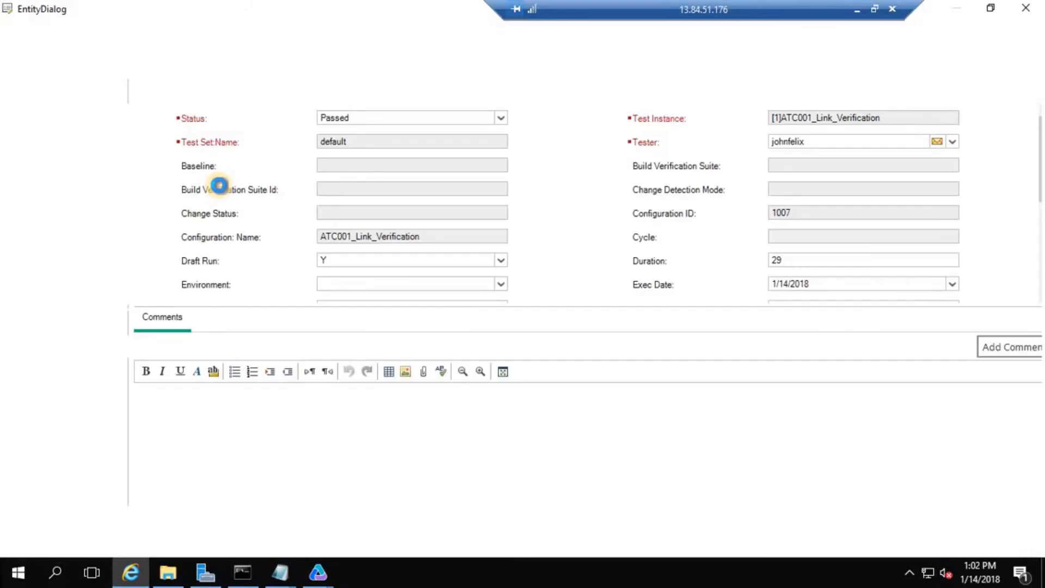
pyautogui.click(43, 140)
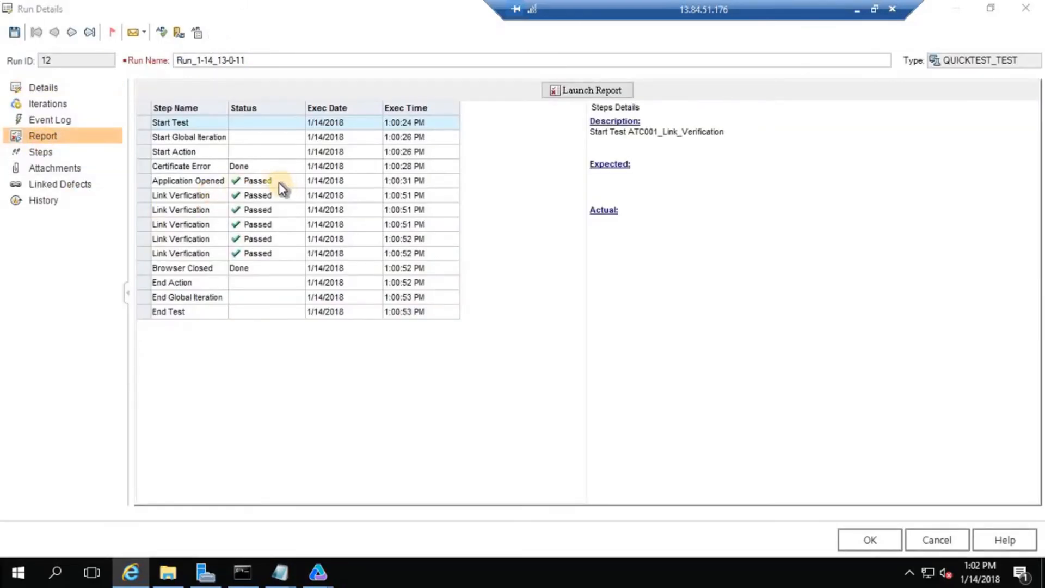
pyautogui.click(269, 253)
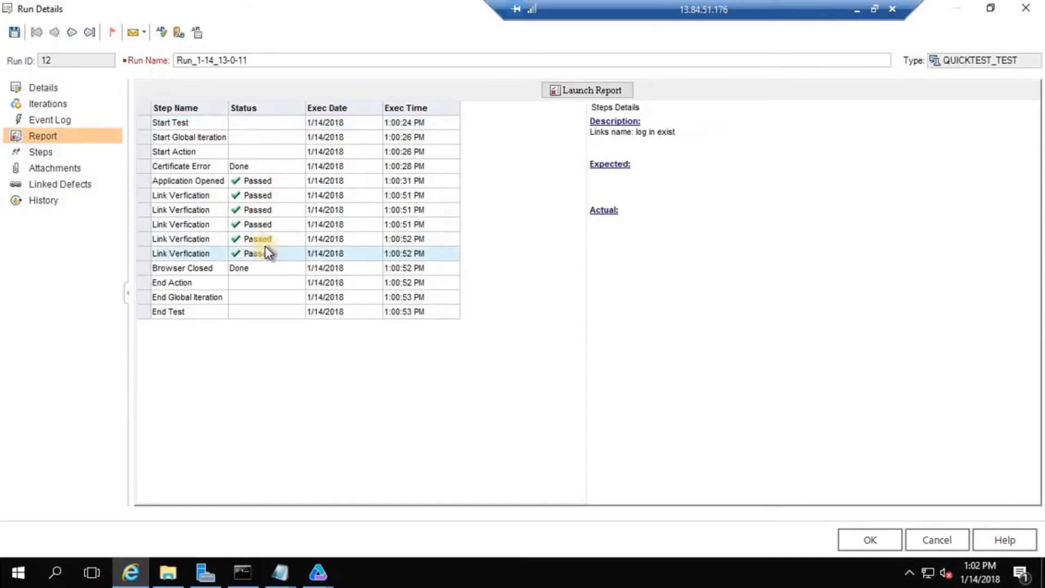
# Launch the full UFT report for run 12, allow its blocked content, view it, and close the report and run details.
pyautogui.click(593, 93)
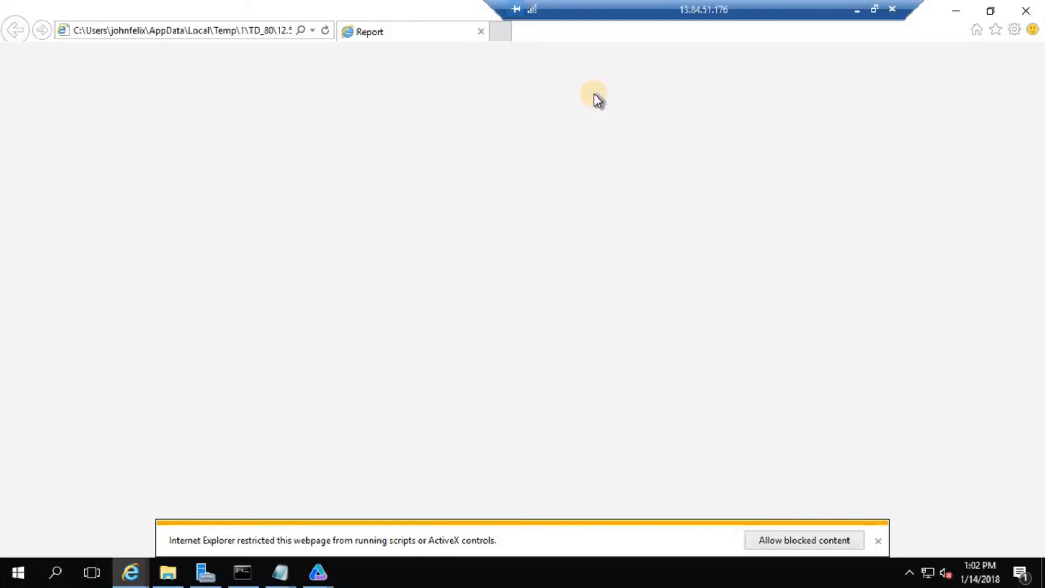
pyautogui.click(822, 541)
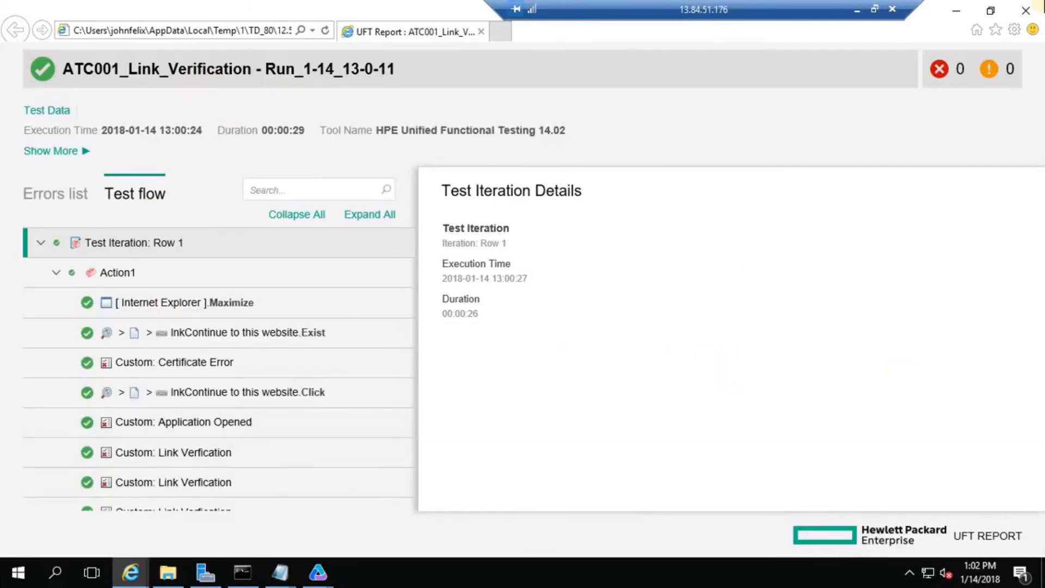
pyautogui.click(1027, 12)
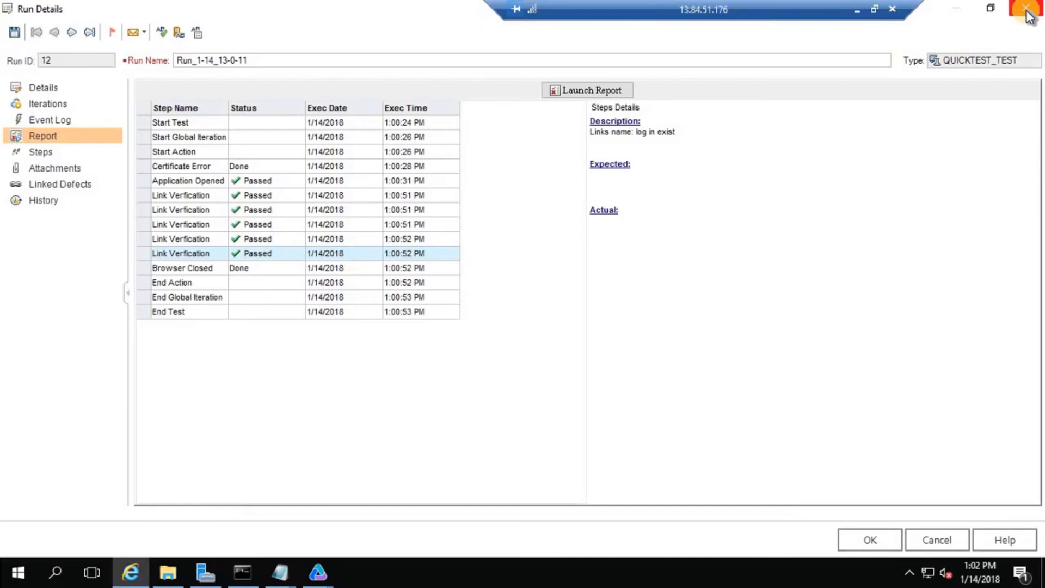
pyautogui.click(1027, 13)
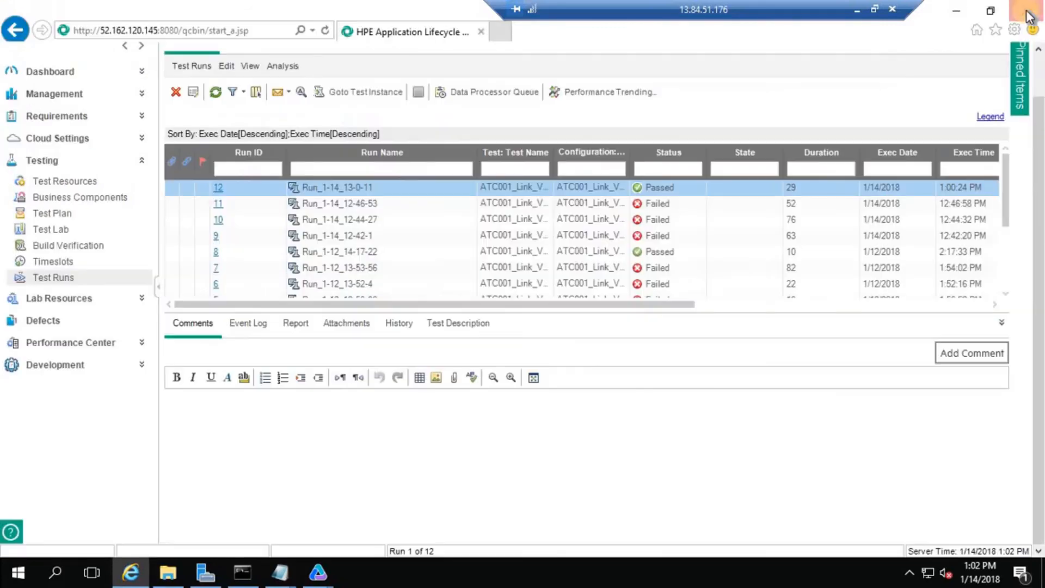
# Switch to Unified Functional Testing and close the ATC001_Link_Verification run report.
pyautogui.click(319, 581)
pyautogui.click(381, 488)
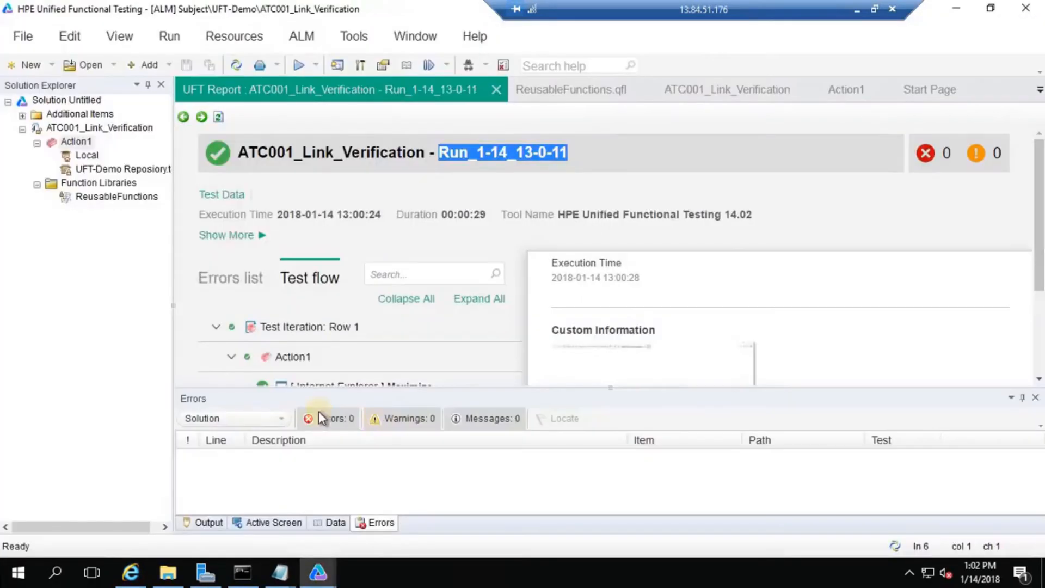
pyautogui.click(493, 89)
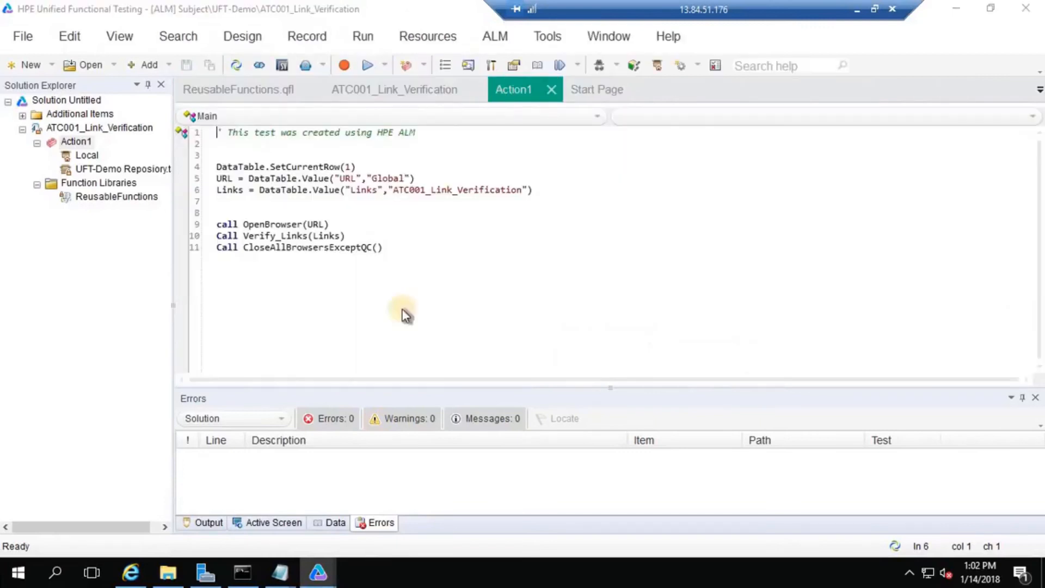
# Check in the UFT-Demo Reposiory.tsr object repository to ALM with the comment "Checkin" and close the Object Repository Manager.
pyautogui.moveTo(317, 571)
pyautogui.click(335, 504)
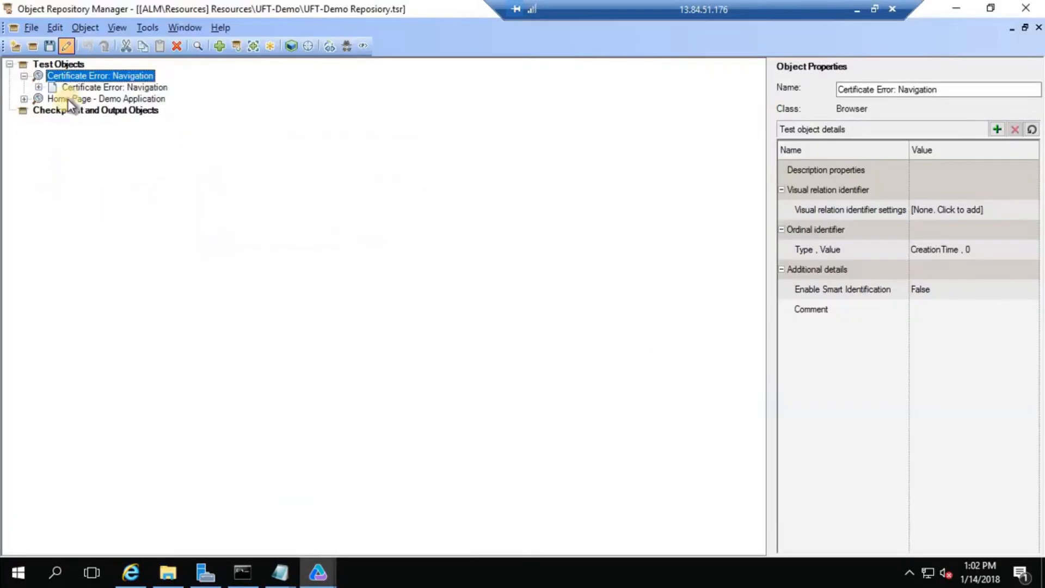
pyautogui.click(29, 27)
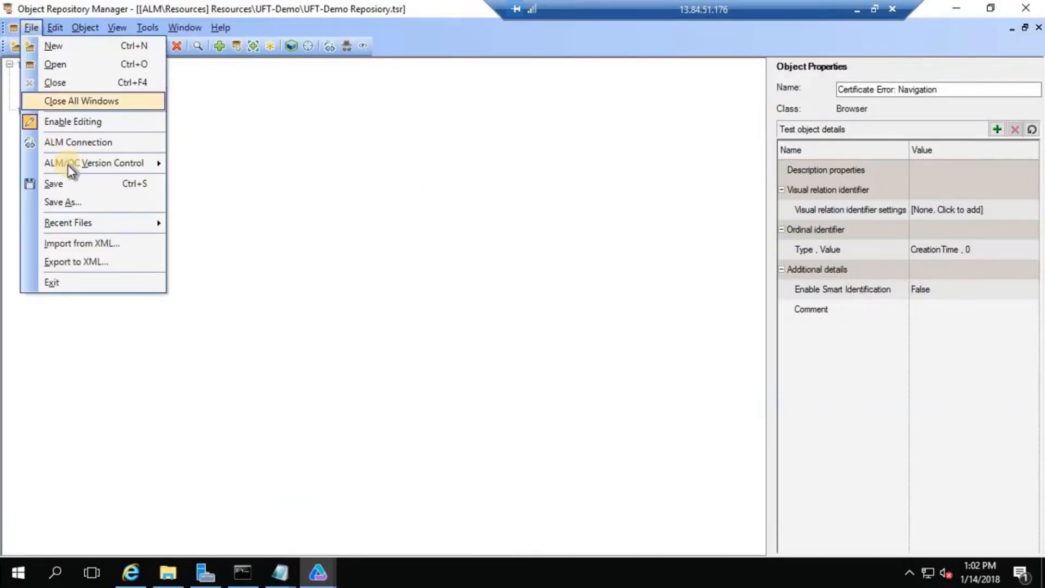
pyautogui.moveTo(70, 164)
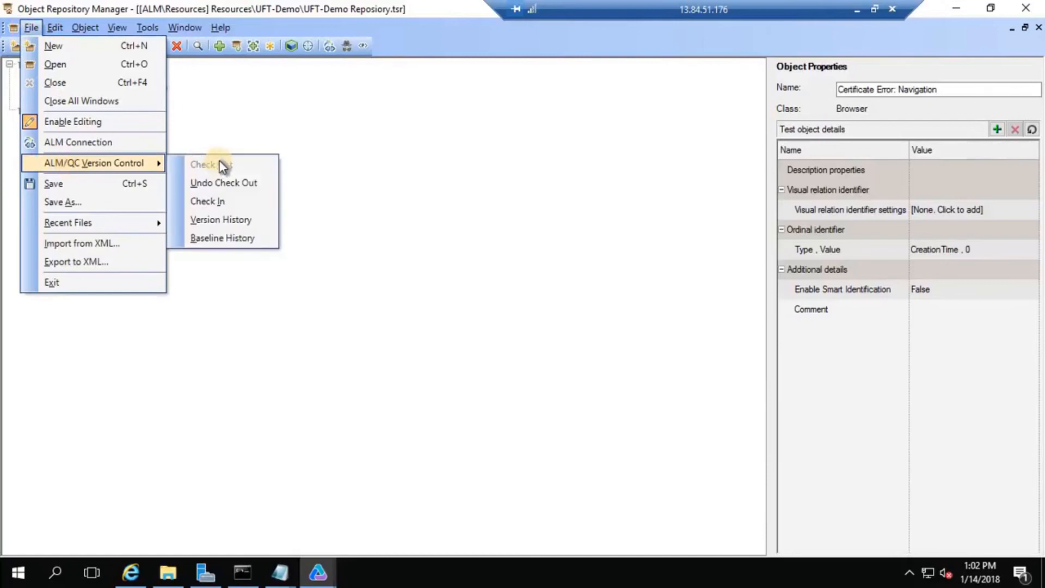
pyautogui.click(224, 200)
pyautogui.doubleClick(461, 224)
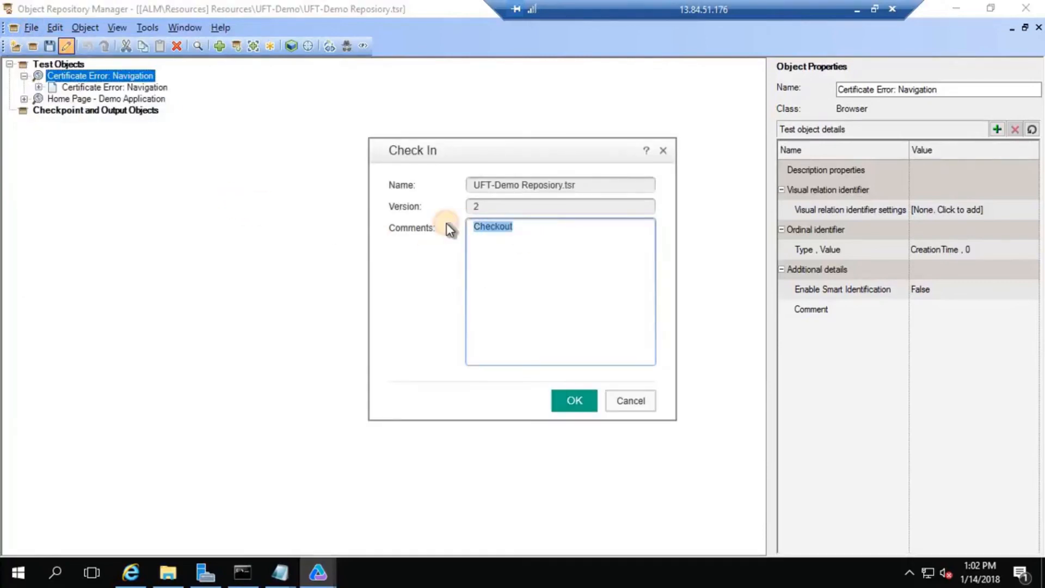
pyautogui.write('Check')
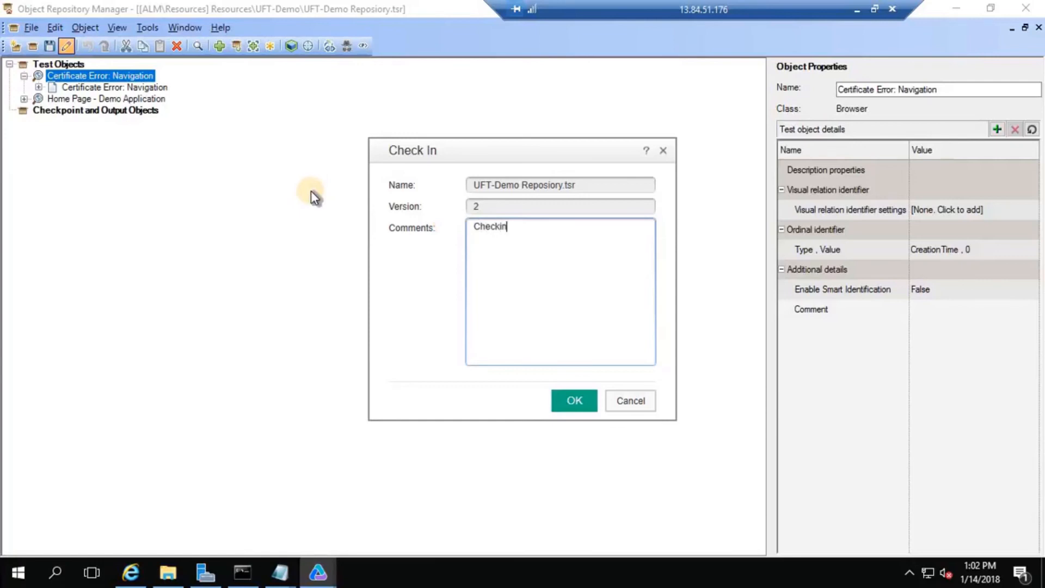
pyautogui.click(583, 400)
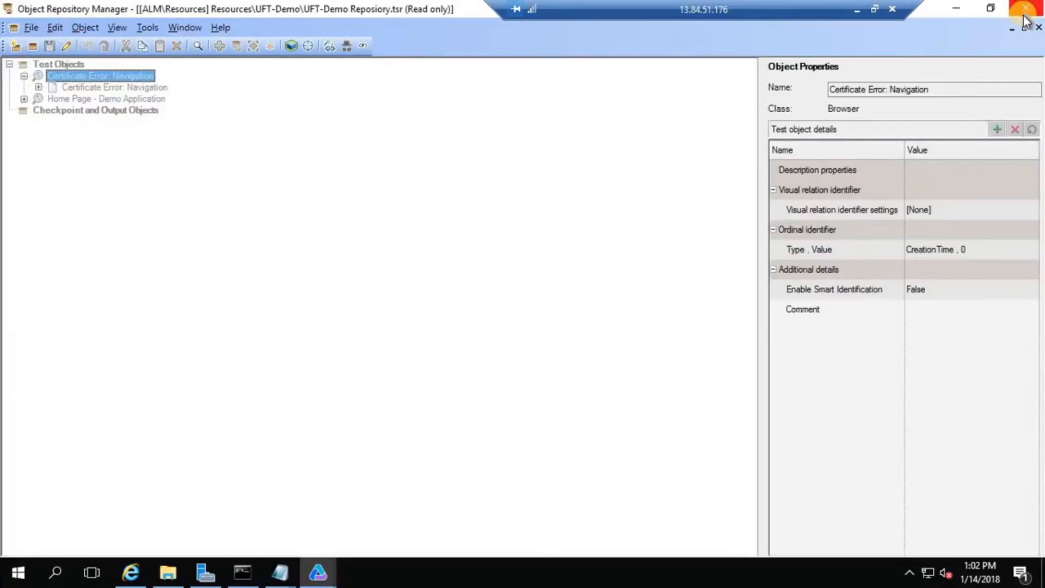
pyautogui.click(1024, 15)
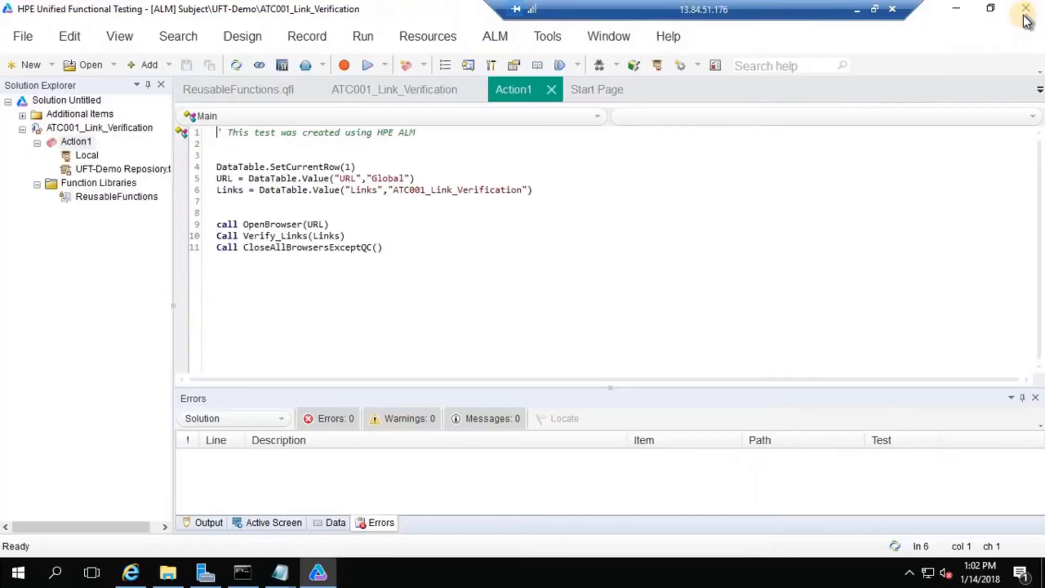
# Check in the ReusableFunctions.qfl function library to ALM with the comment "Checkin".
pyautogui.click(267, 93)
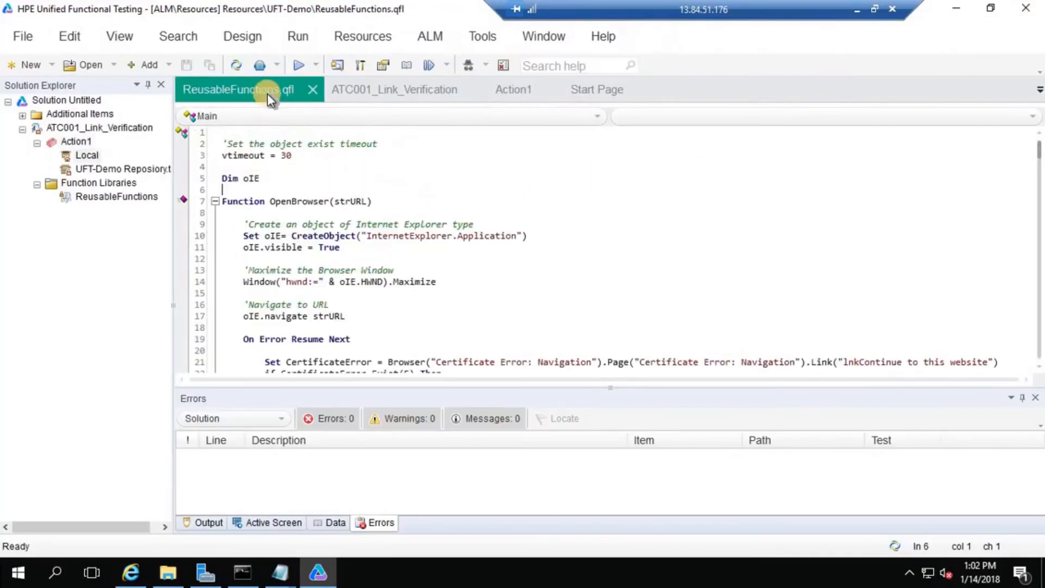
pyautogui.click(425, 38)
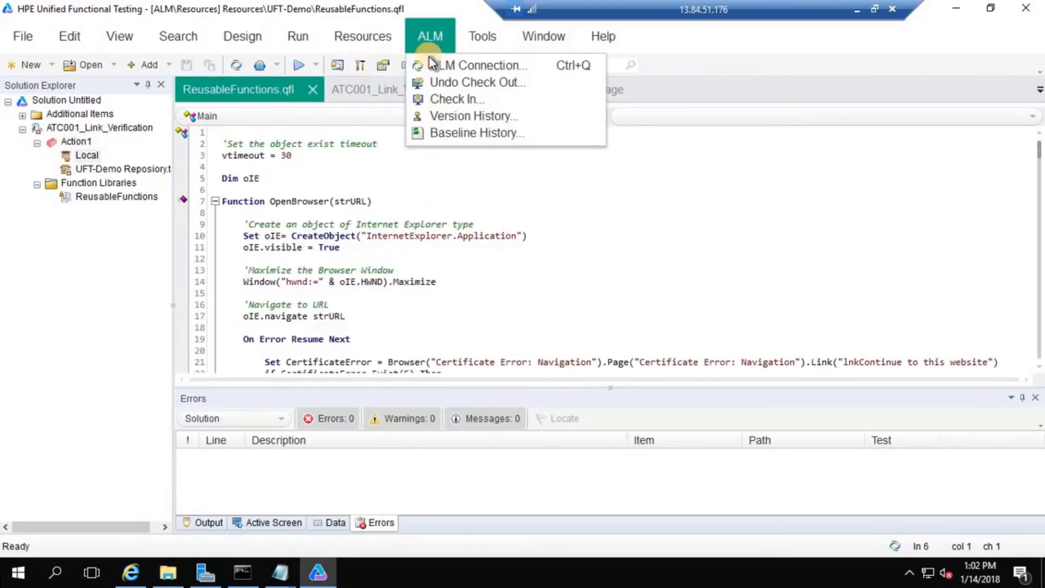
pyautogui.click(443, 99)
pyautogui.click(497, 227)
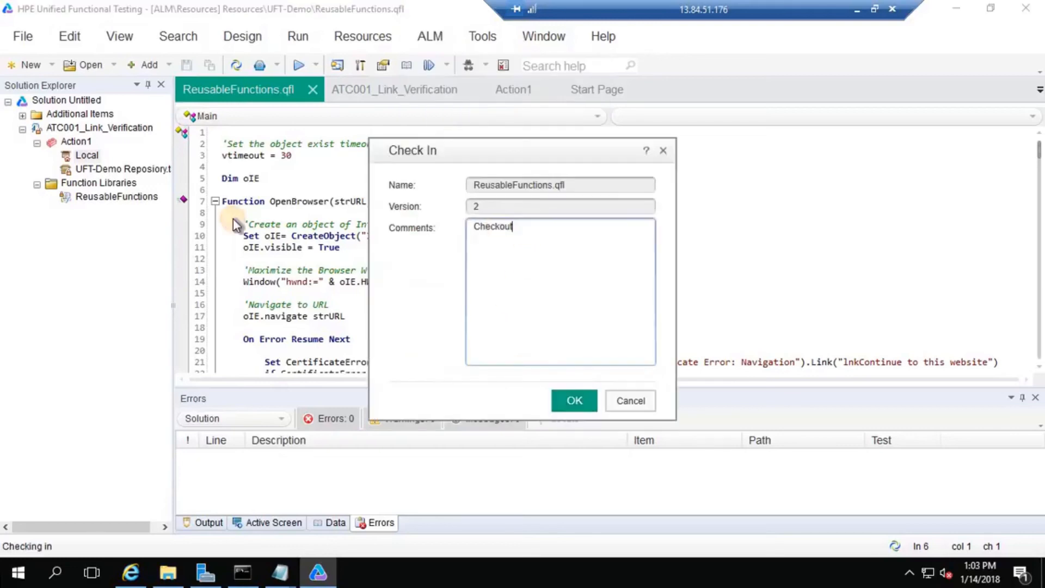
pyautogui.hotkey('ctrl', 'a')
pyautogui.write('Checkin')
pyautogui.click(575, 401)
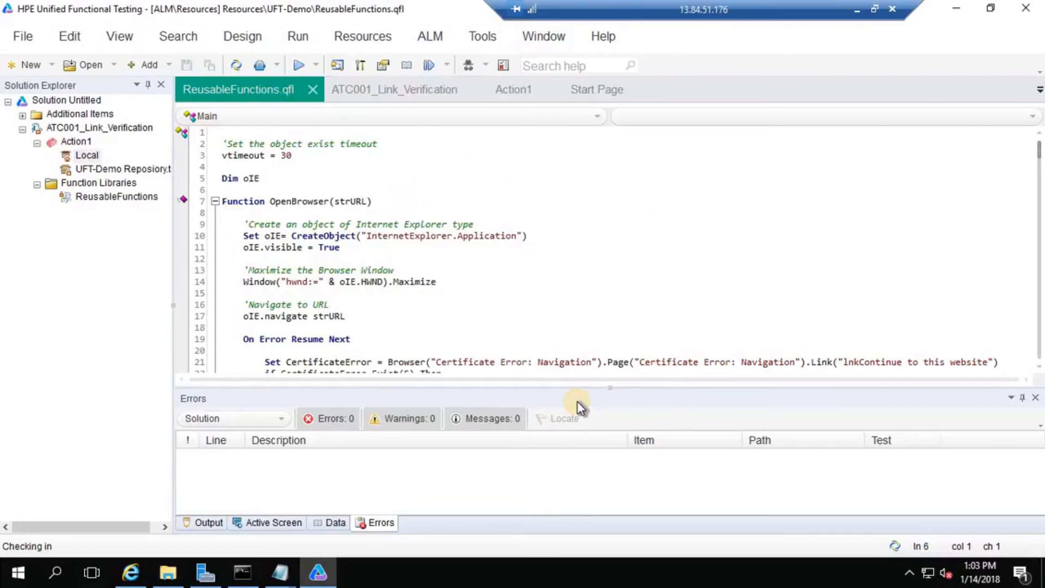
# Check in the ATC001_Link_Verification test with the comment "Checkin", collapsing its nodes in the solution tree.
pyautogui.click(74, 131)
pyautogui.click(38, 142)
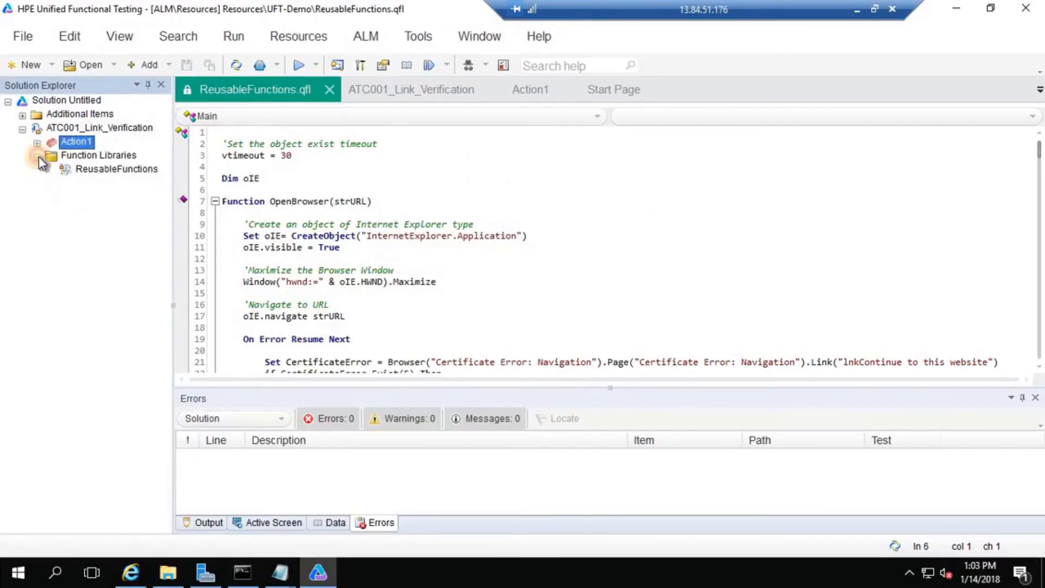
pyautogui.click(39, 156)
pyautogui.click(87, 131)
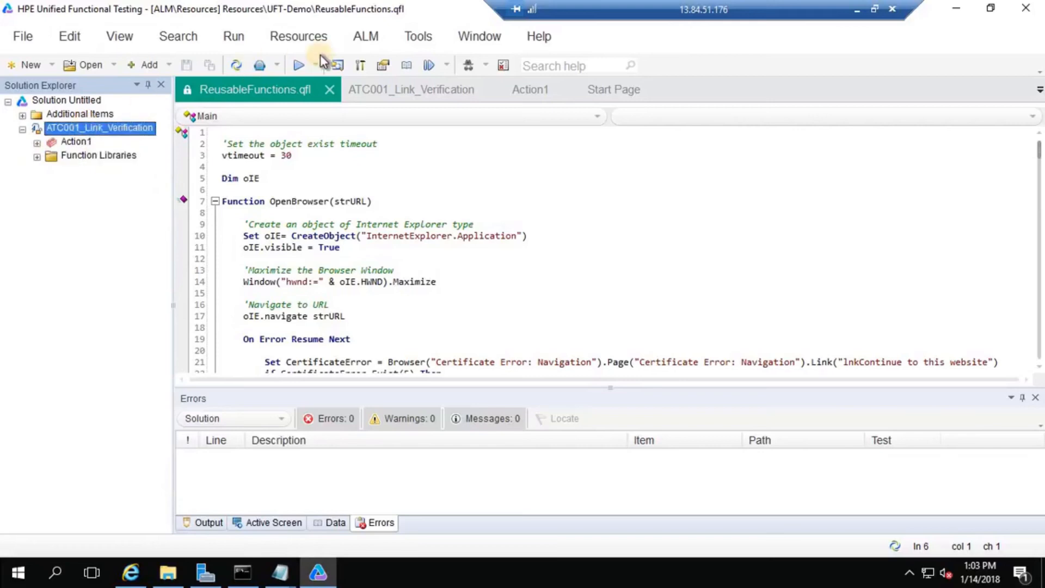
pyautogui.click(366, 36)
pyautogui.click(391, 100)
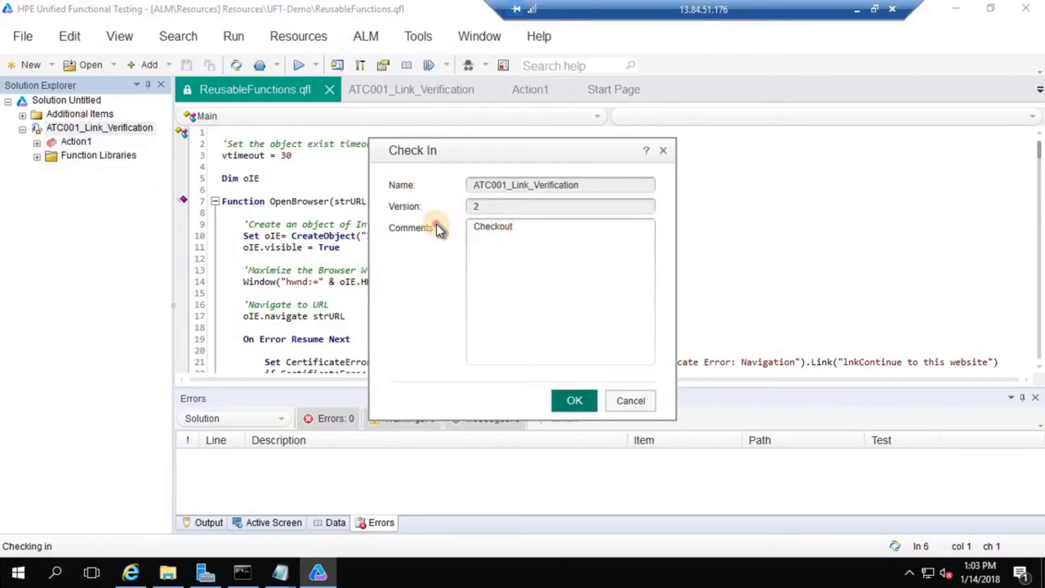
pyautogui.write('C')
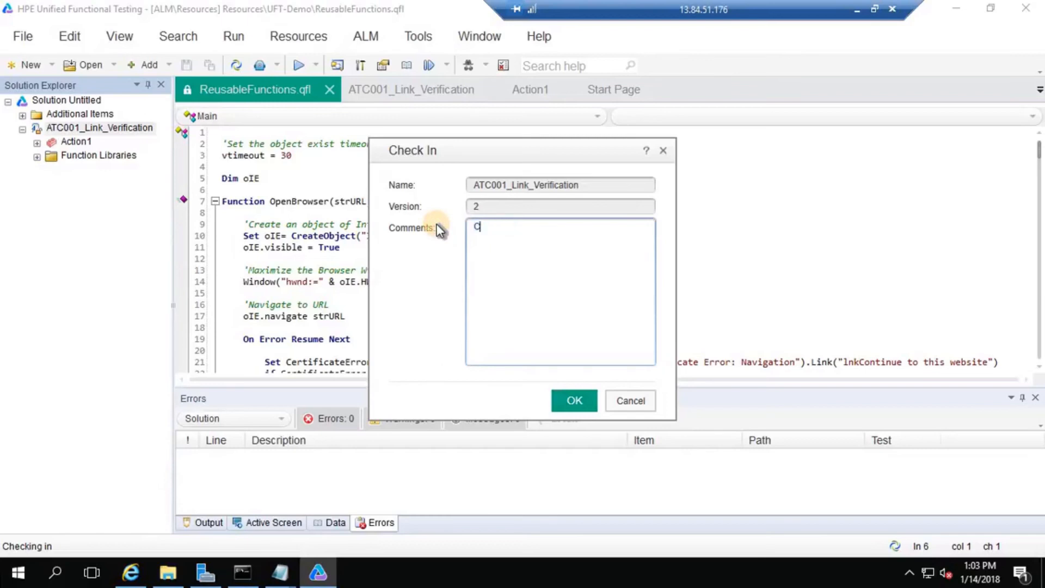
pyautogui.write('heckin')
pyautogui.click(563, 402)
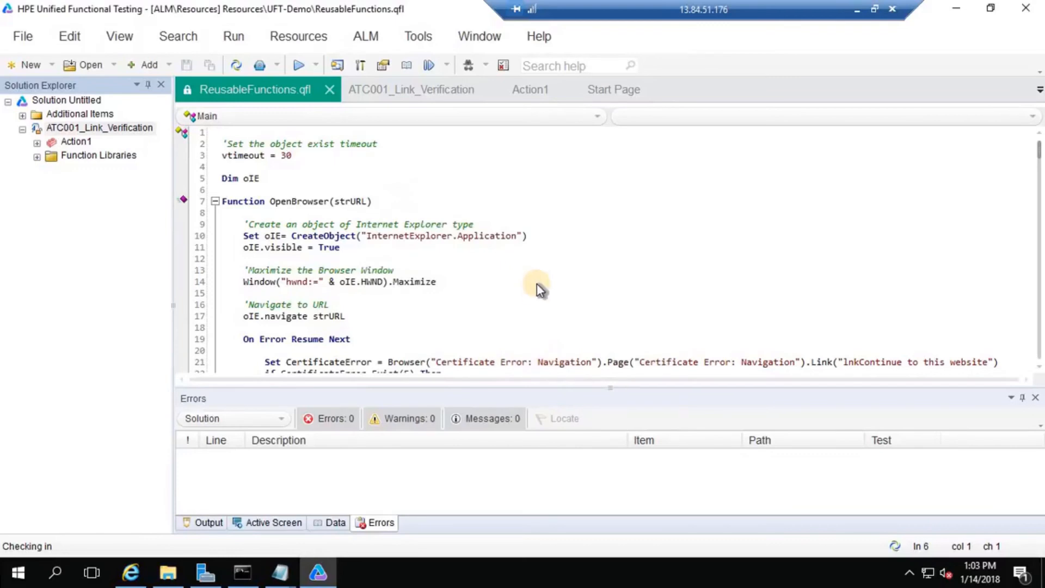
pyautogui.click(24, 129)
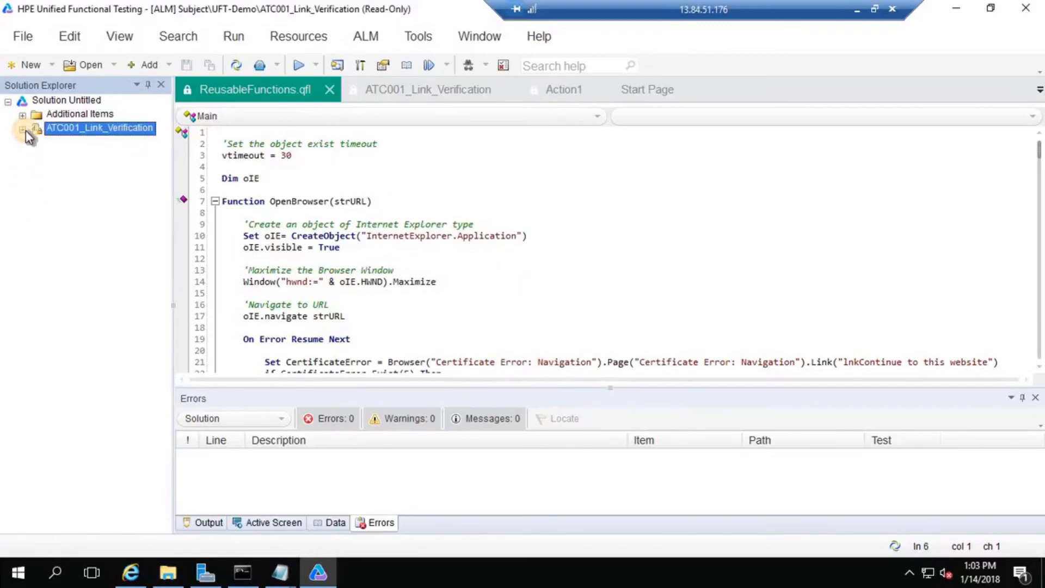
# Switch to ALM in Internet Explorer, open Test Resources and refresh the resource tree.
pyautogui.click(133, 574)
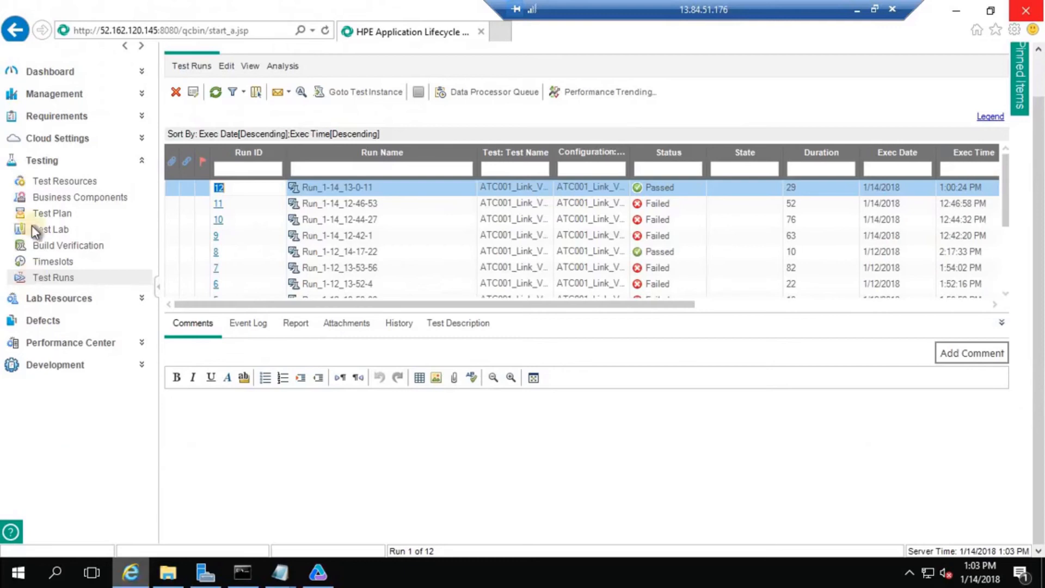
pyautogui.click(47, 180)
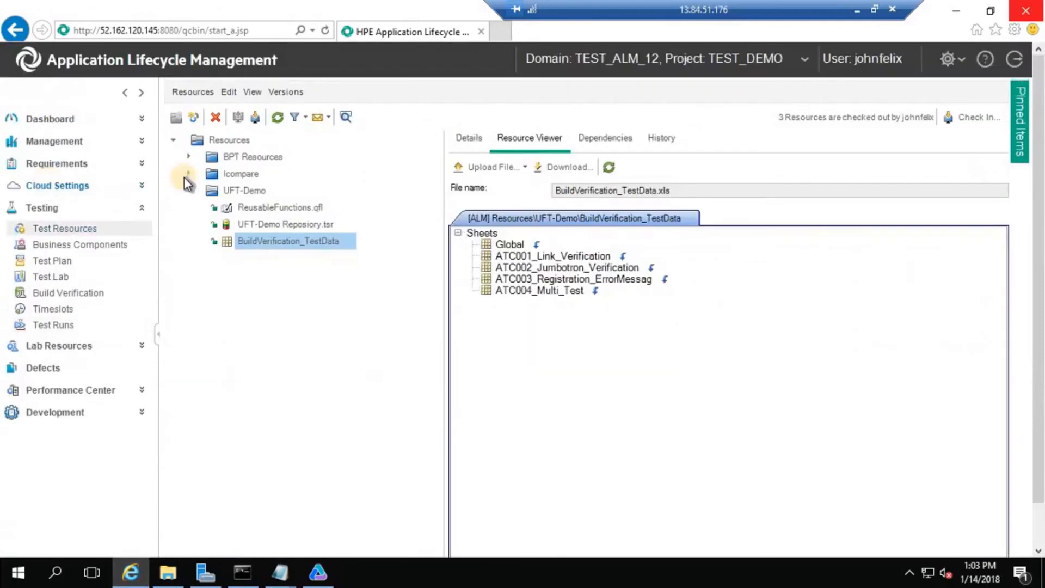
pyautogui.click(271, 116)
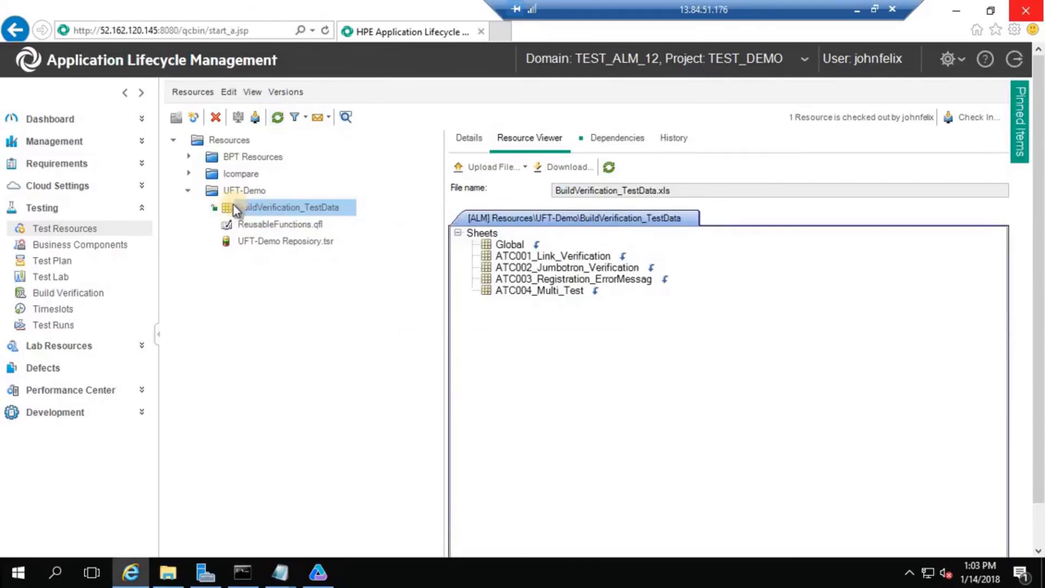
# Try to check in the BuildVerification_TestData resource with the change comment "Checkin".
pyautogui.click(256, 118)
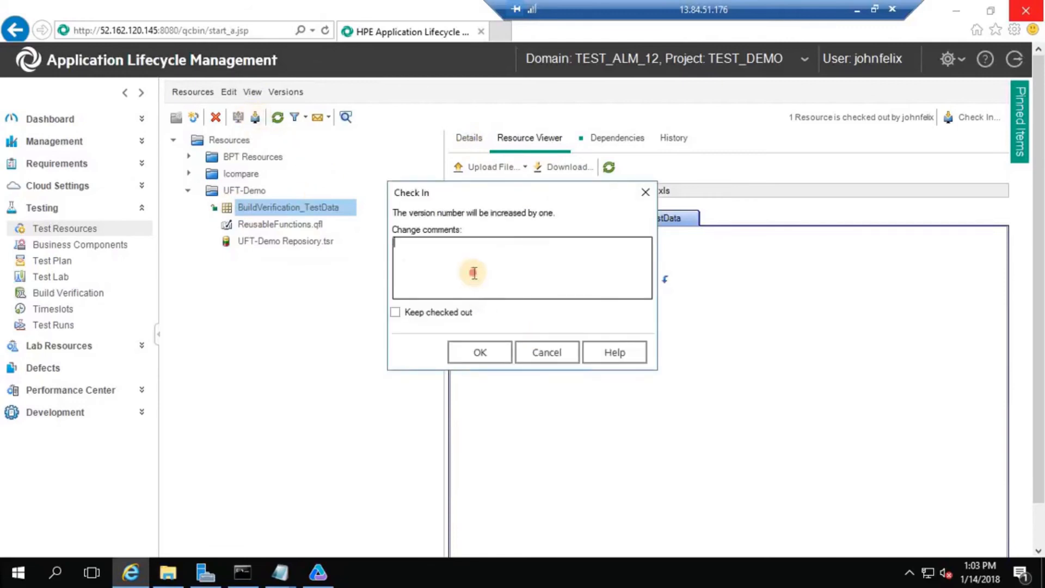
pyautogui.write('Checki')
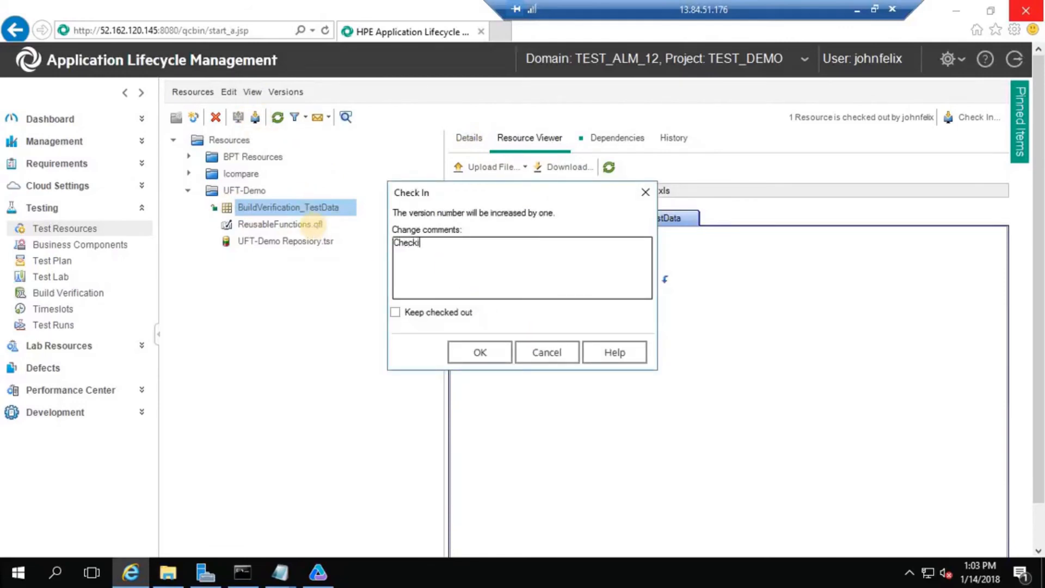
pyautogui.write('n')
pyautogui.click(495, 352)
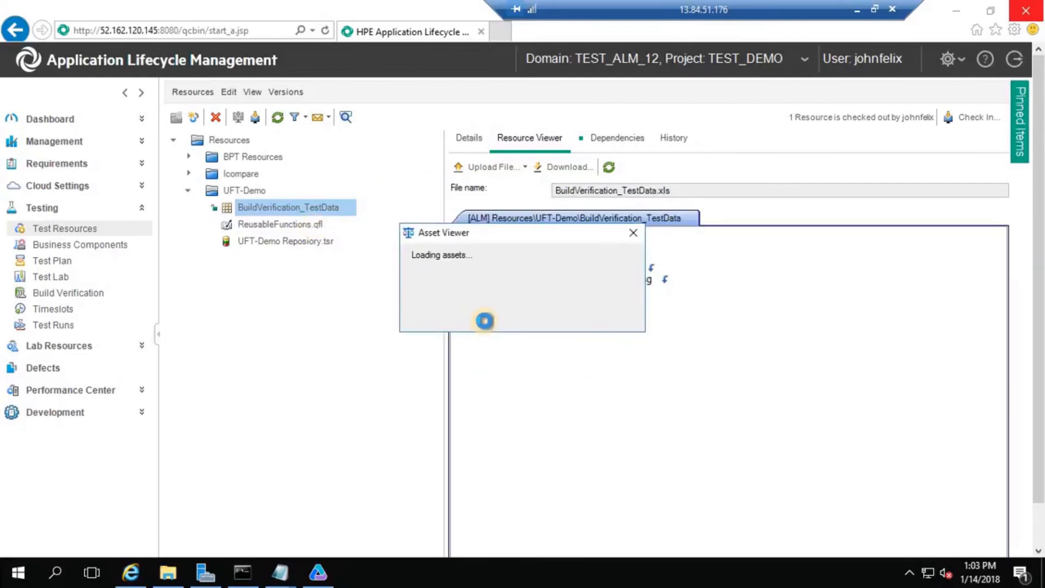
pyautogui.click(653, 333)
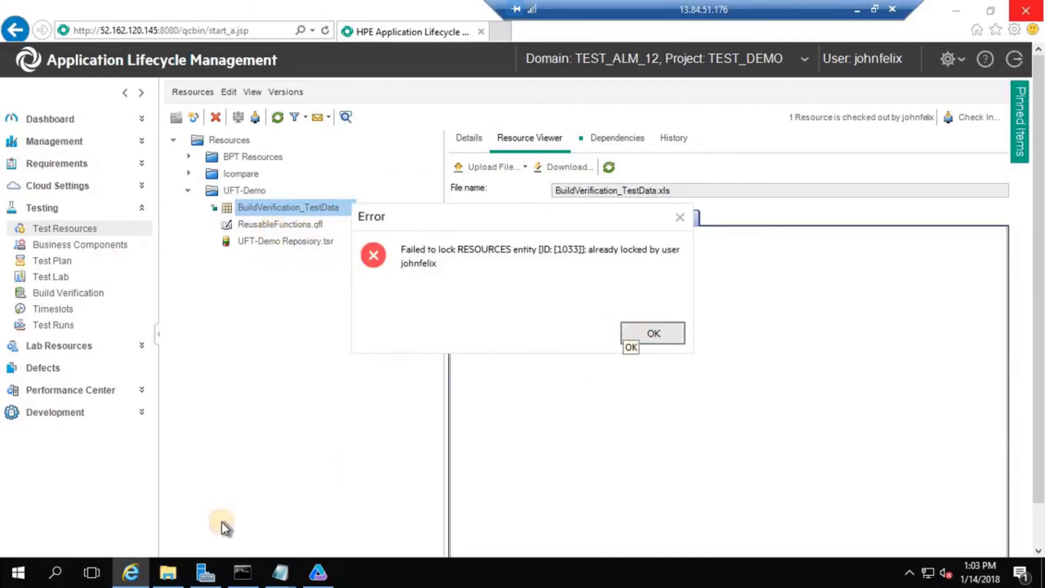
# Close Unified Functional Testing and check in the BuildVerification_TestData resource in ALM with the change comment "Checkin".
pyautogui.click(321, 575)
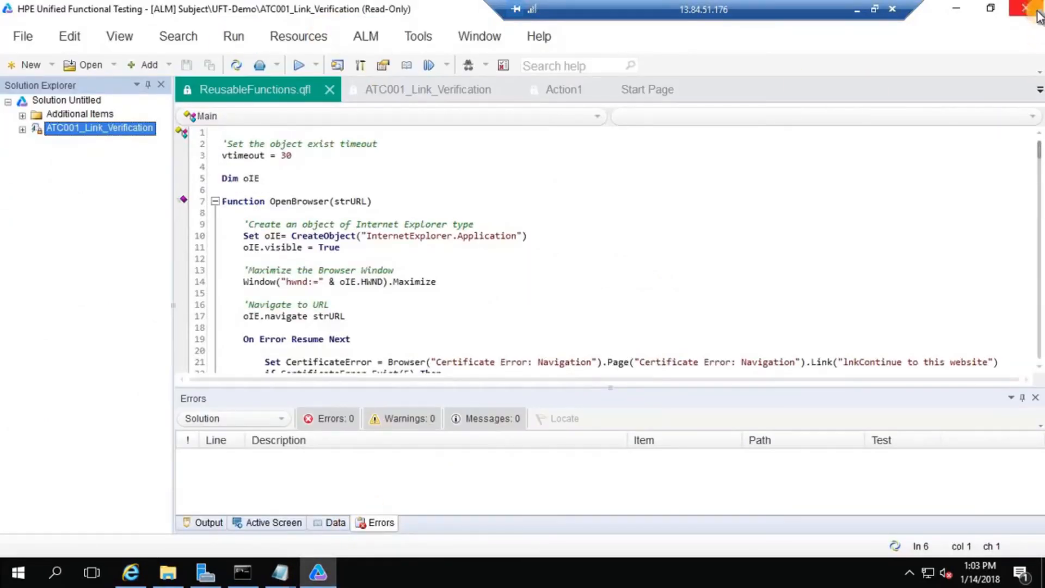
pyautogui.click(1038, 11)
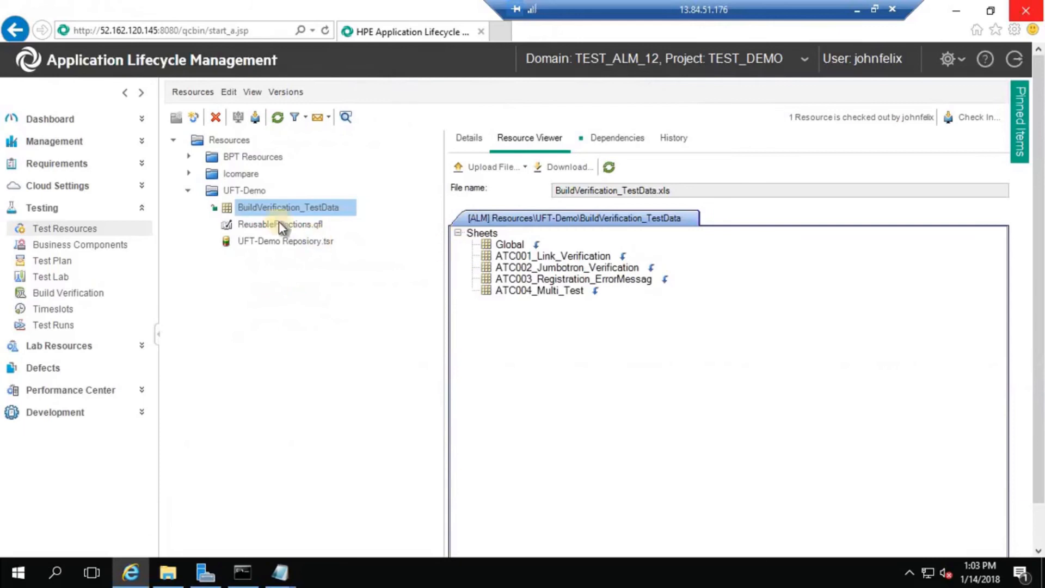
pyautogui.click(255, 117)
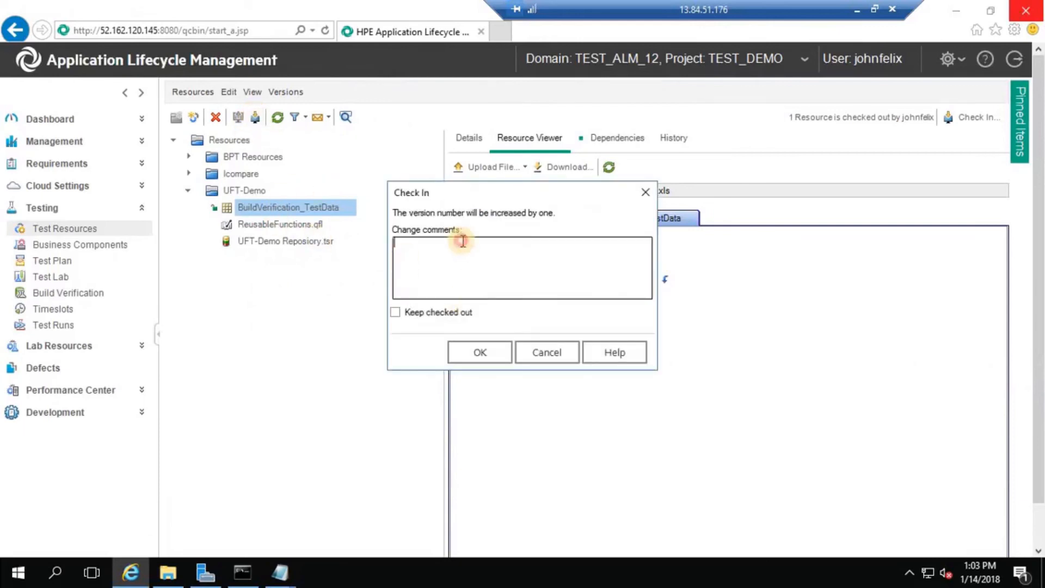
pyautogui.write('C')
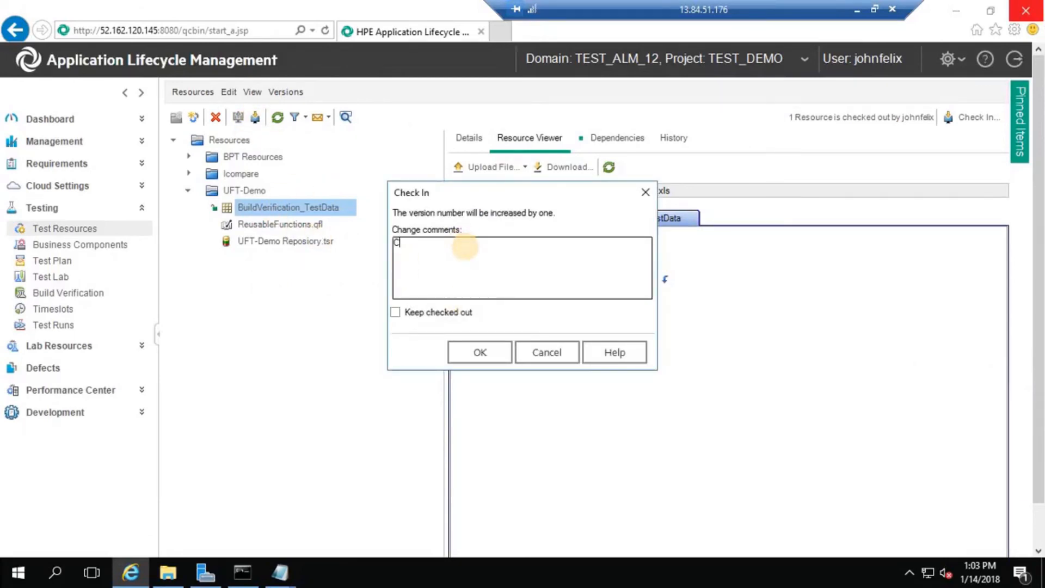
pyautogui.write('heckin')
pyautogui.click(479, 352)
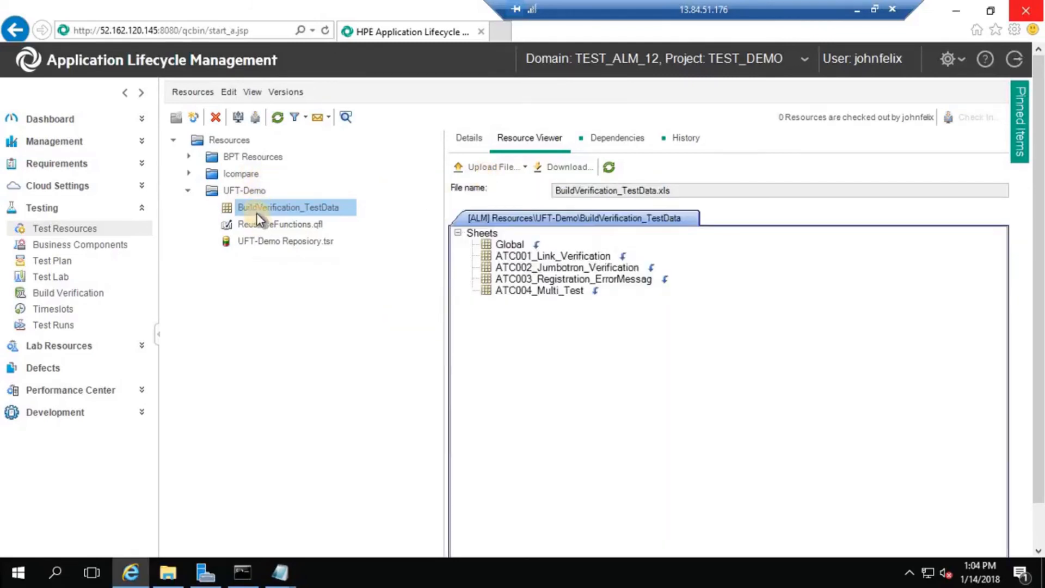
# Refresh the Test Plan and examine the script of ATC001_Link_Verification in Expert View.
pyautogui.scroll(-1, 185, 189)
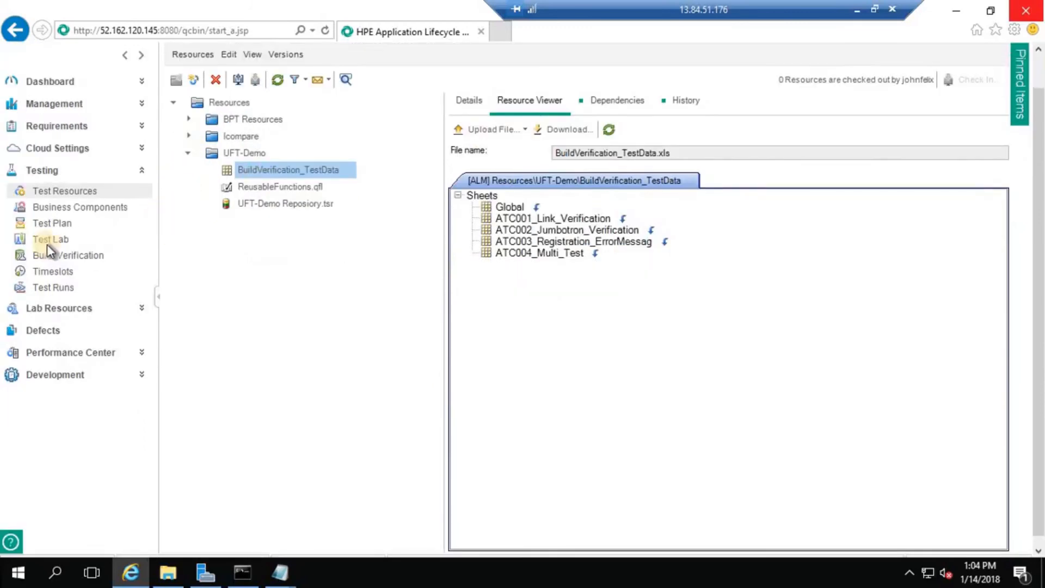
pyautogui.click(54, 225)
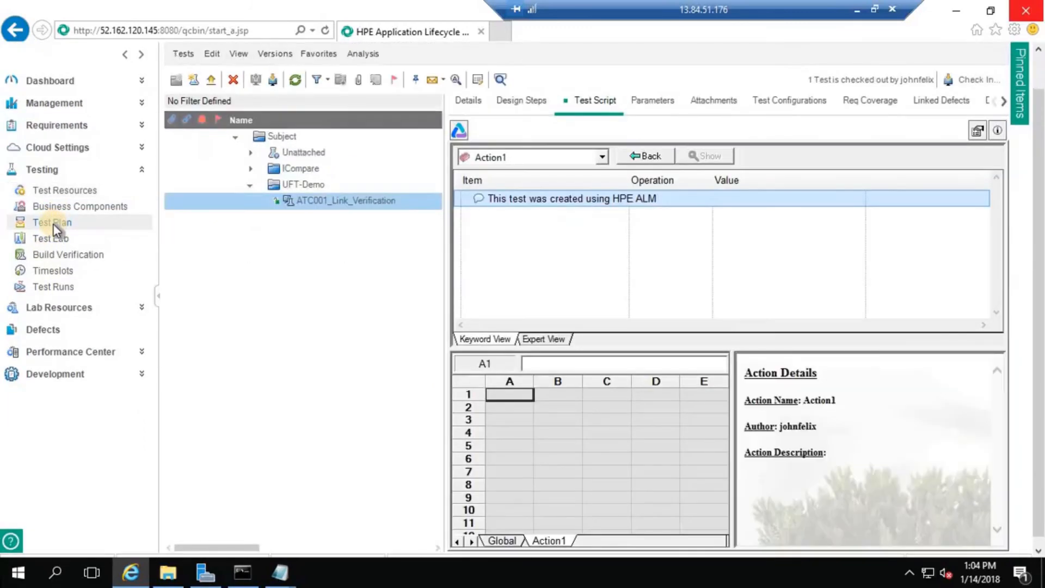
pyautogui.click(295, 83)
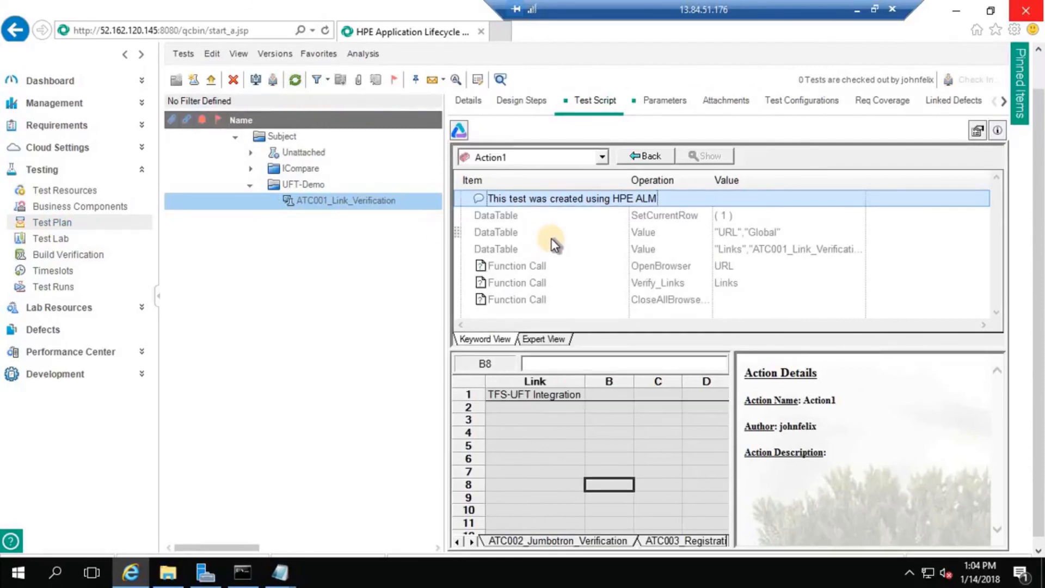
pyautogui.click(544, 341)
pyautogui.click(604, 255)
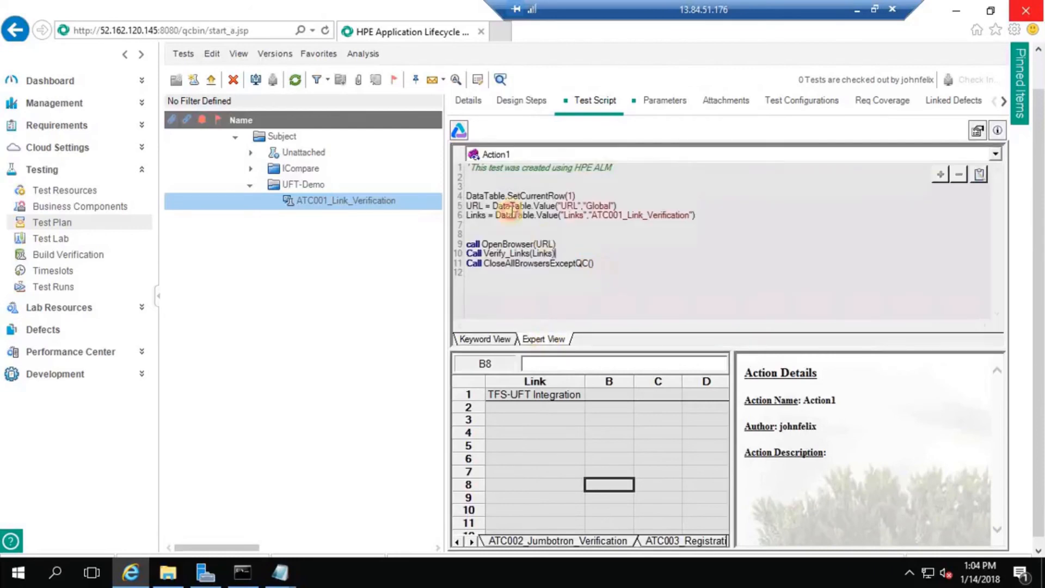
pyautogui.moveTo(512, 211); pyautogui.dragTo(456, 154)
pyautogui.click(627, 271)
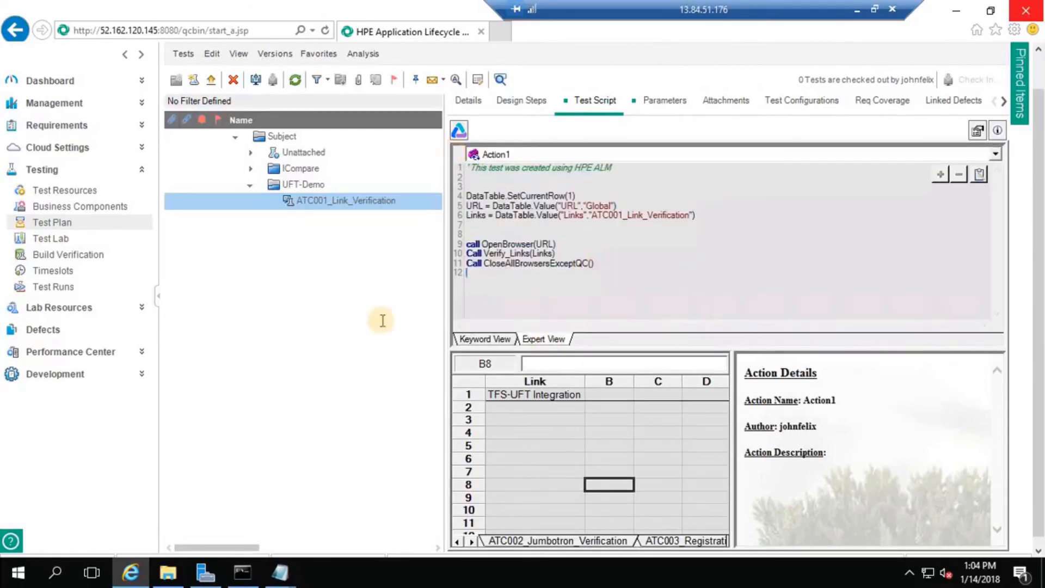
# In Test Lab, create a test set folder named "UFT- Demo" under Root.
pyautogui.click(50, 237)
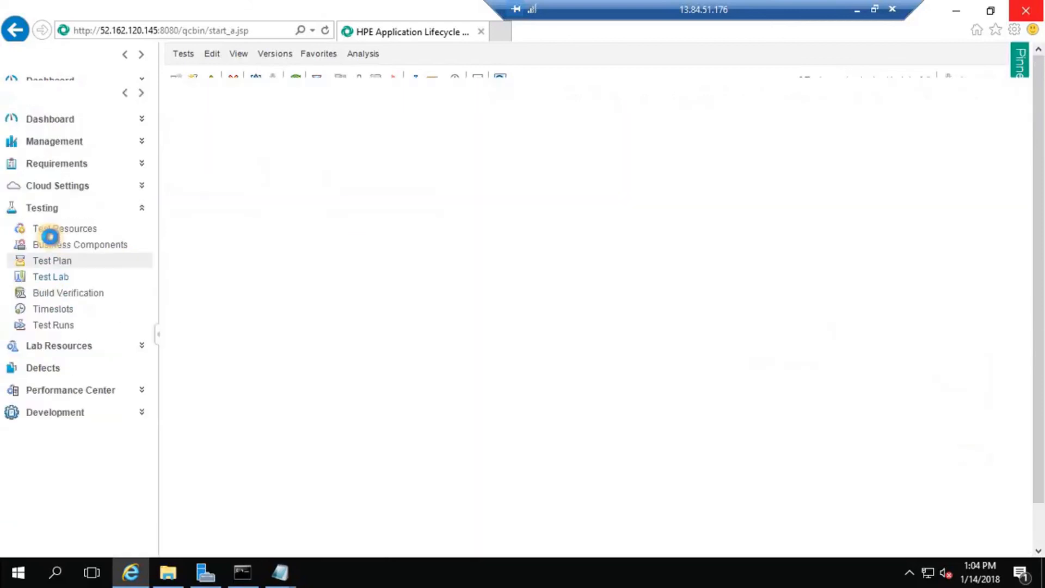
pyautogui.click(70, 277)
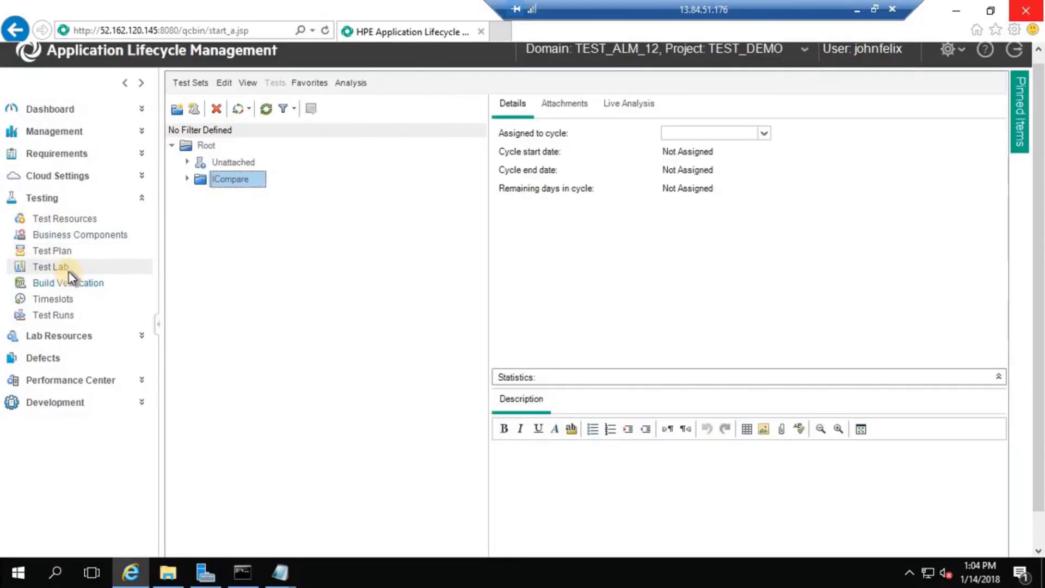
pyautogui.click(197, 144)
pyautogui.click(177, 109)
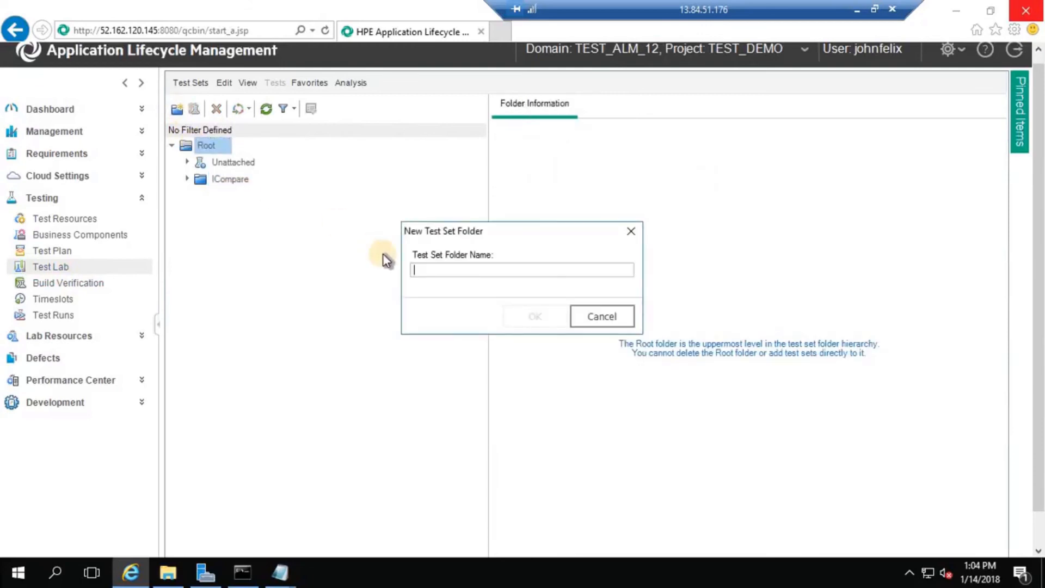
pyautogui.write('UFT-')
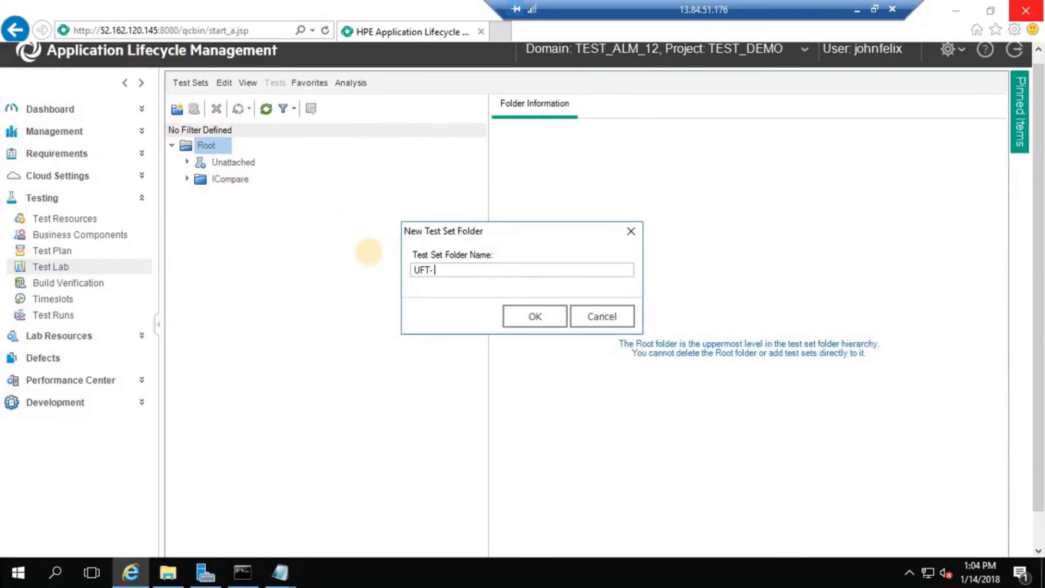
pyautogui.write(' Demp')
pyautogui.press('BackSpace')
pyautogui.write('o')
pyautogui.click(534, 316)
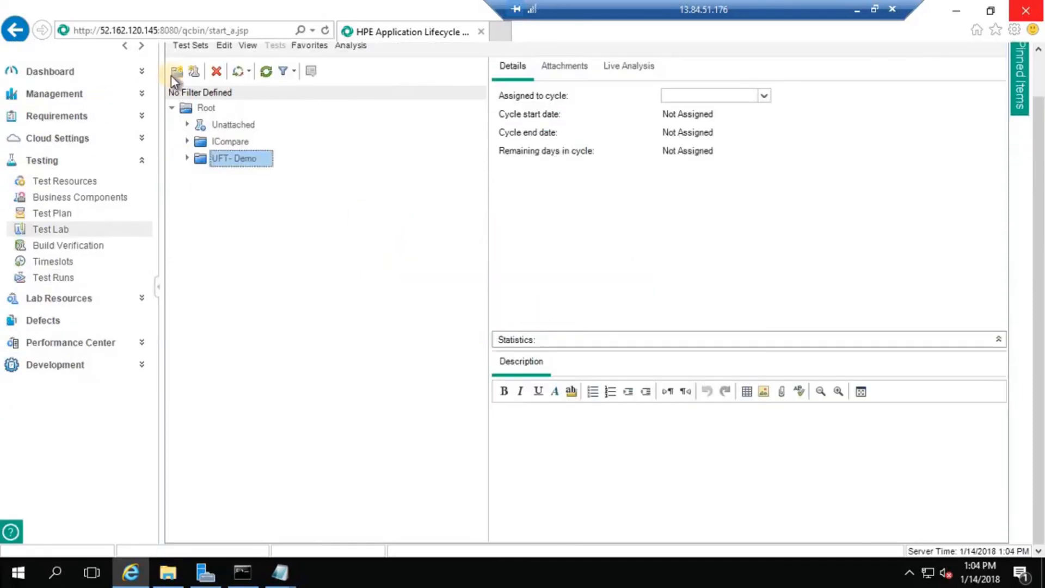
# Create a test set named "UFT-Demo Test Set 1" of type Default in the UFT- Demo folder.
pyautogui.click(194, 71)
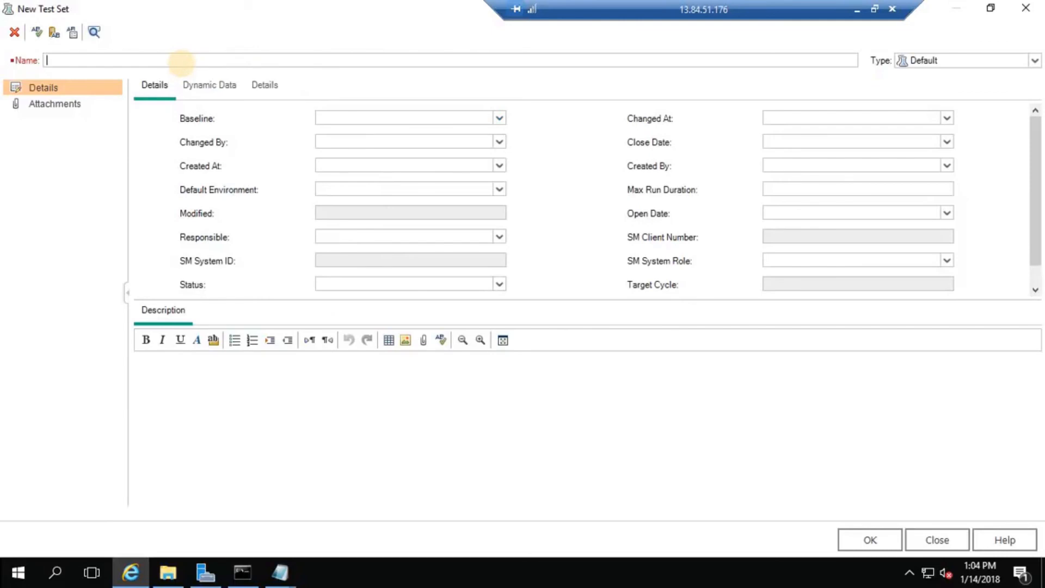
pyautogui.write('UFT-Demo Test Set 1')
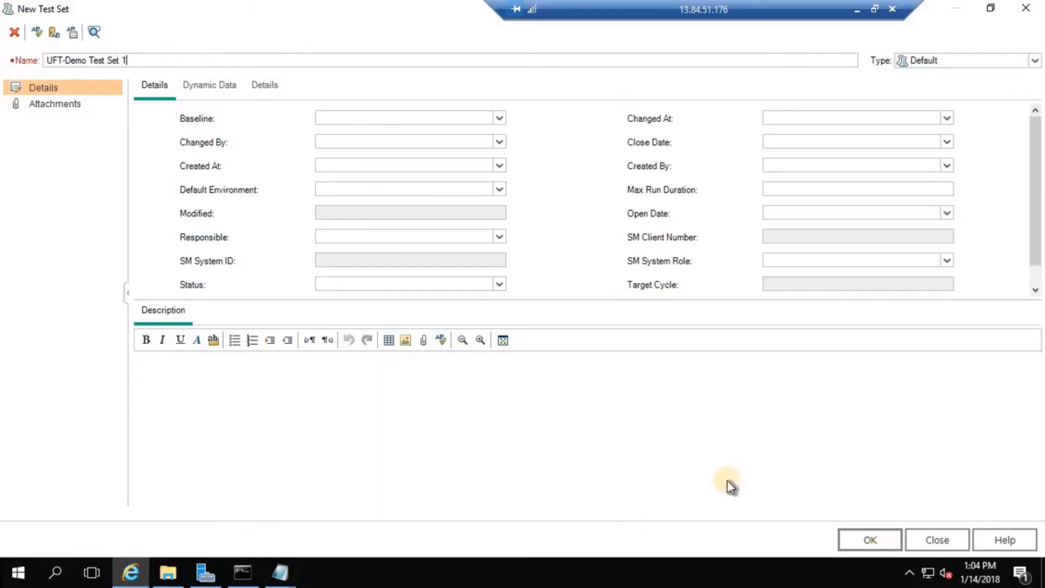
pyautogui.click(855, 537)
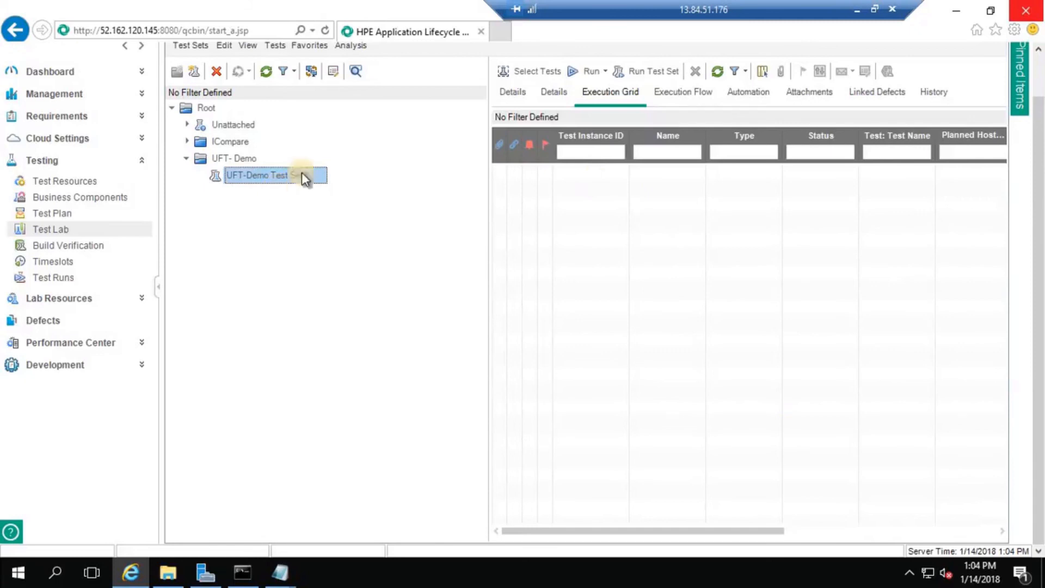
# Add the ATC001_Link_Verification test from Subject > UFT-Demo to UFT-Demo Test Set 1 and close the test selection.
pyautogui.click(528, 71)
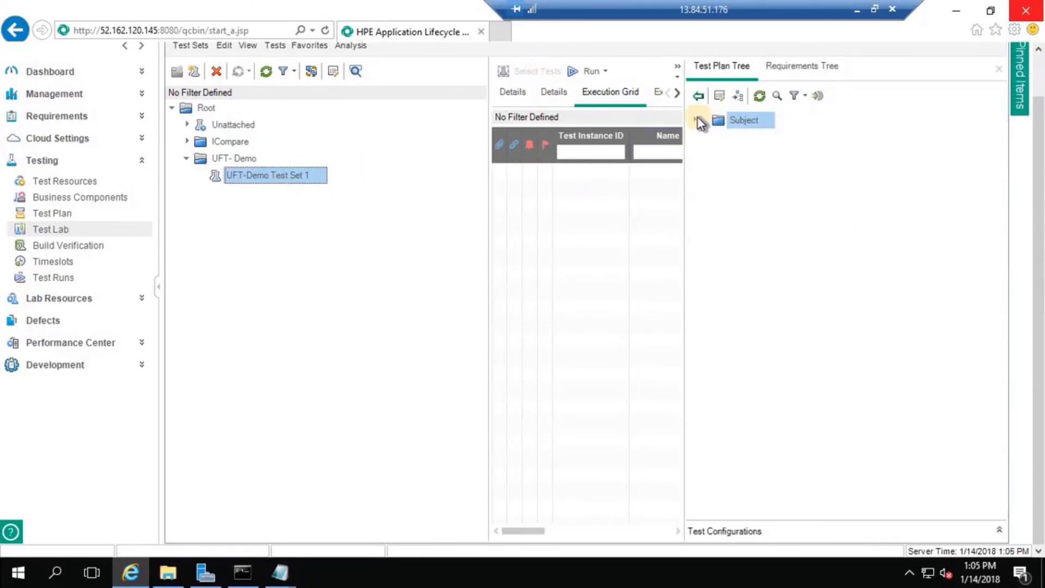
pyautogui.click(698, 120)
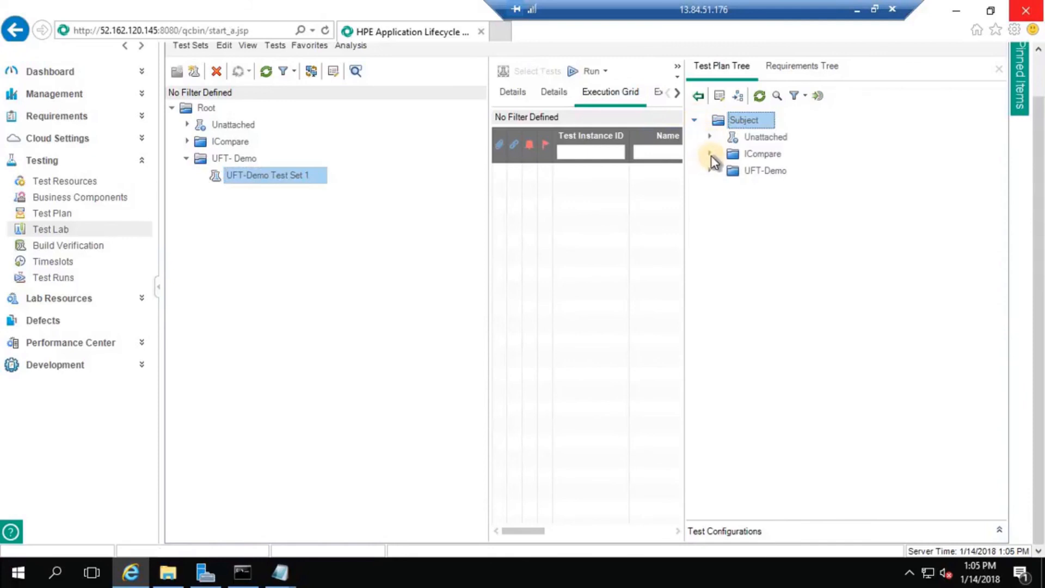
pyautogui.click(709, 170)
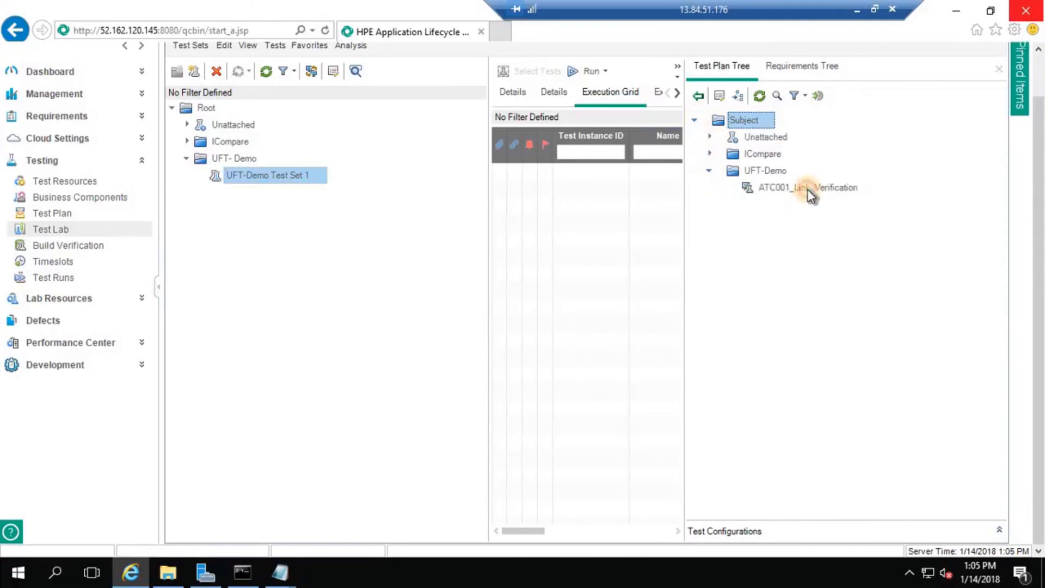
pyautogui.click(808, 190)
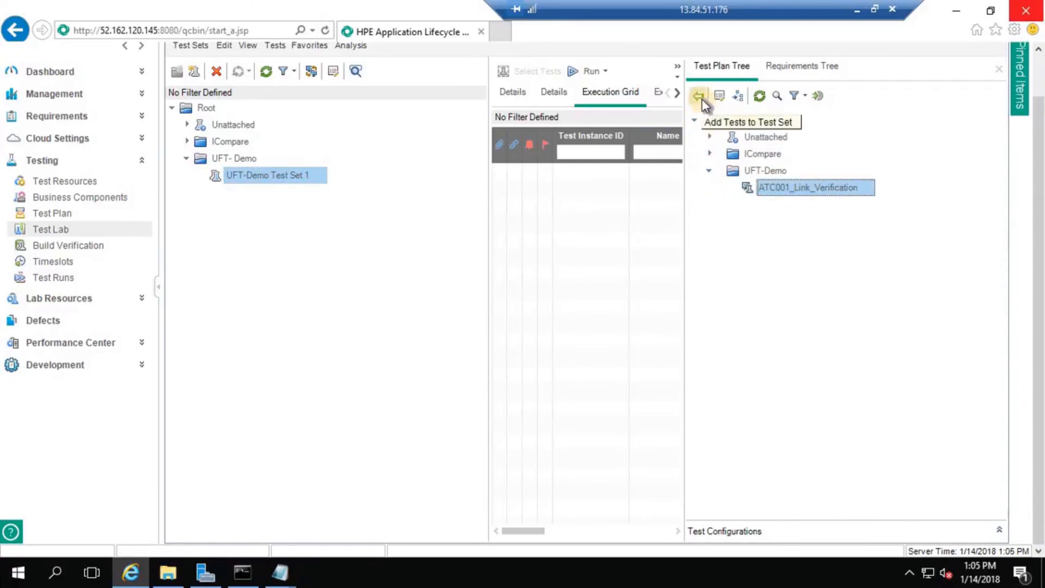
pyautogui.click(702, 100)
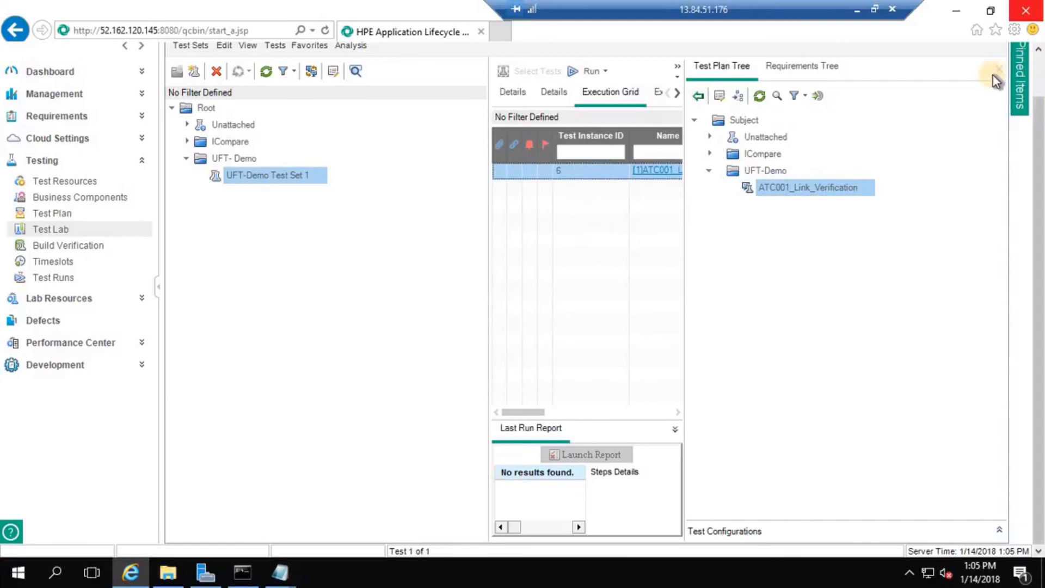
pyautogui.scroll(1, 997, 71)
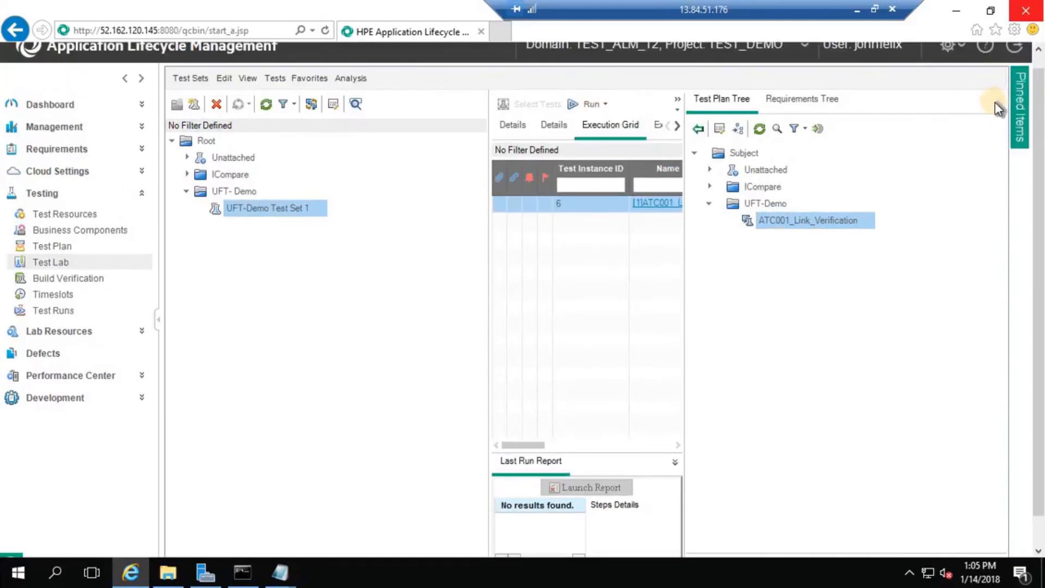
pyautogui.click(995, 103)
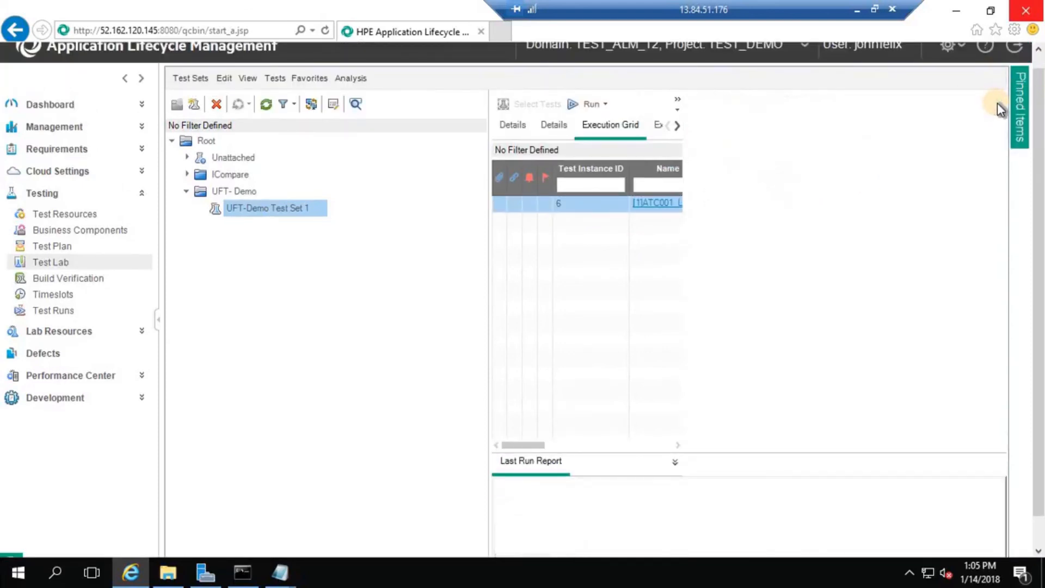
# Open the Automatic Runner for ATC001_Link_Verification and try to run the test with Run All Tests Locally off.
pyautogui.click(585, 103)
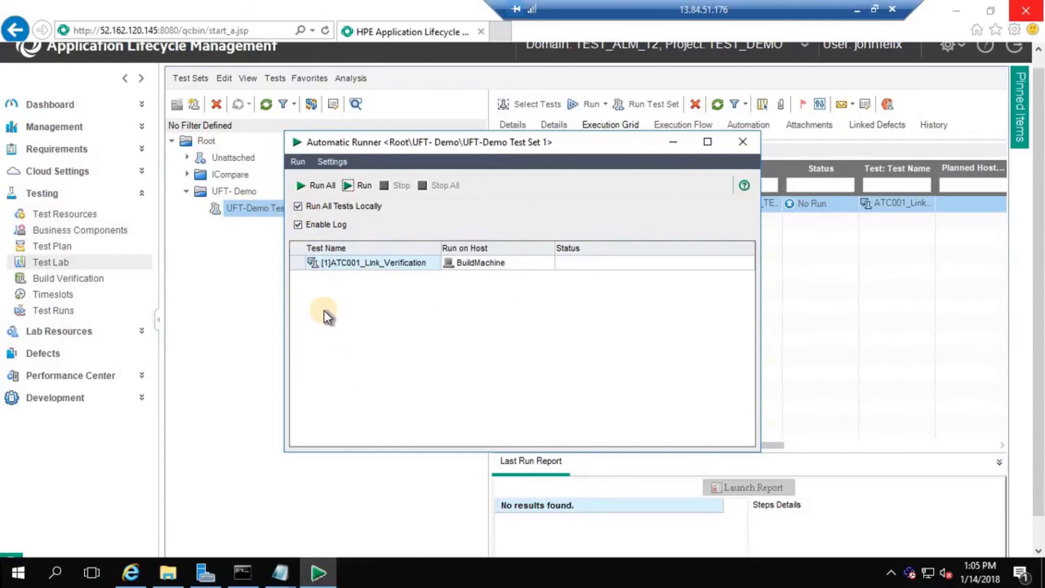
pyautogui.click(298, 207)
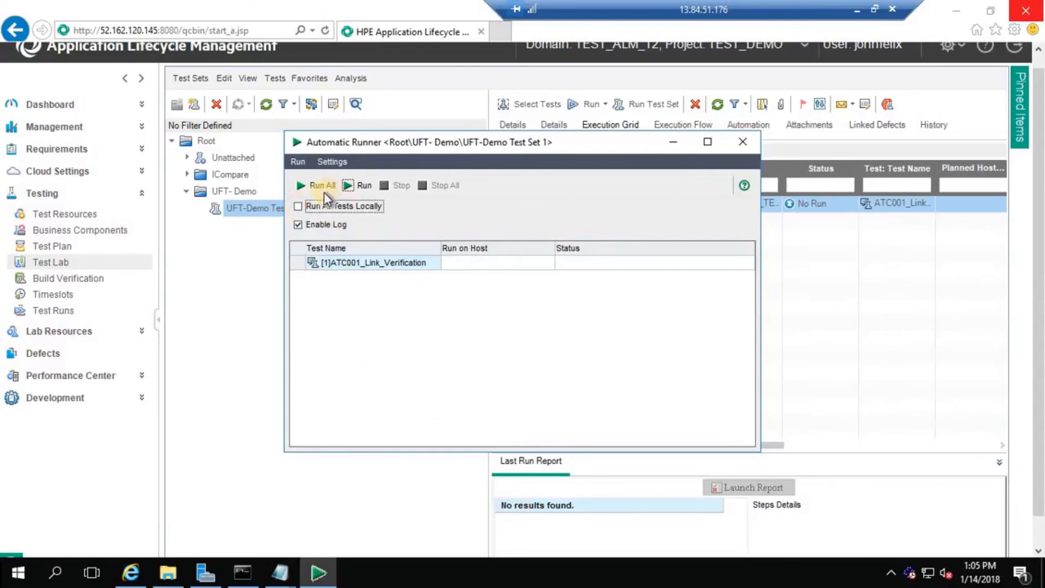
pyautogui.click(355, 188)
pyautogui.click(526, 328)
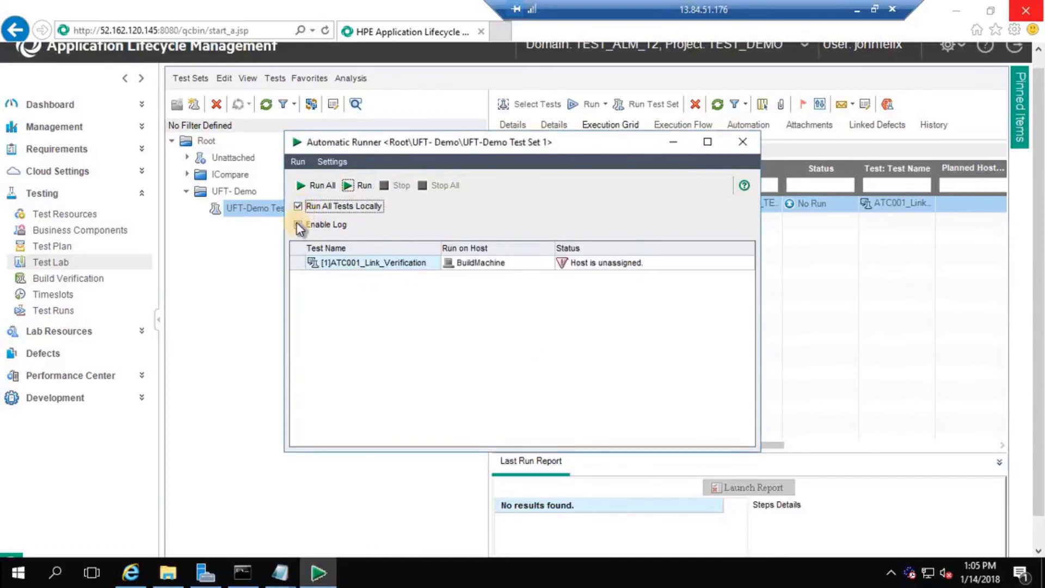
# Run ATC001_Link_Verification with Run All Tests Locally on, close the Automatic Runner and refresh the execution grid.
pyautogui.click(355, 184)
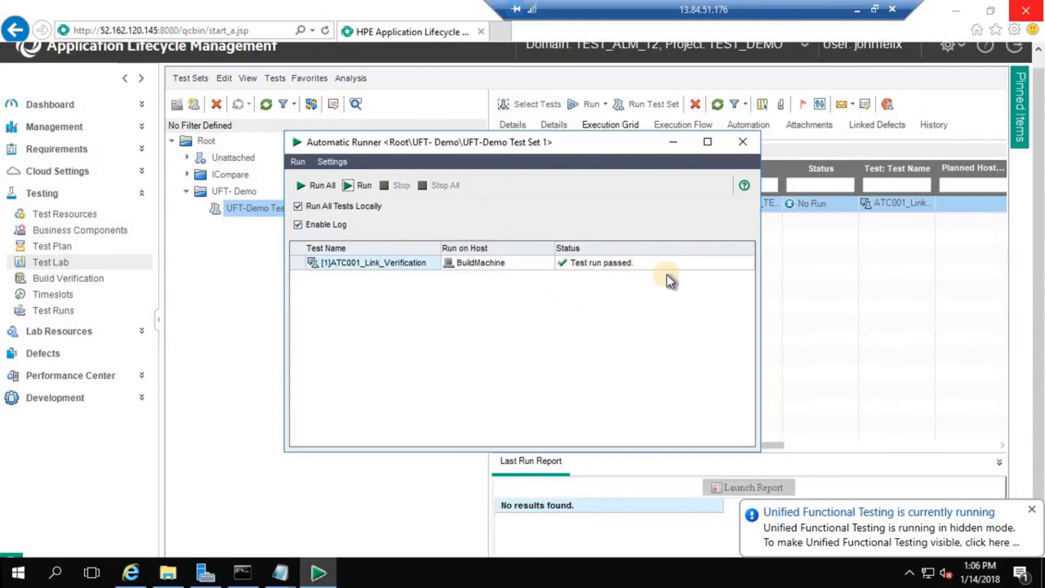
pyautogui.click(746, 142)
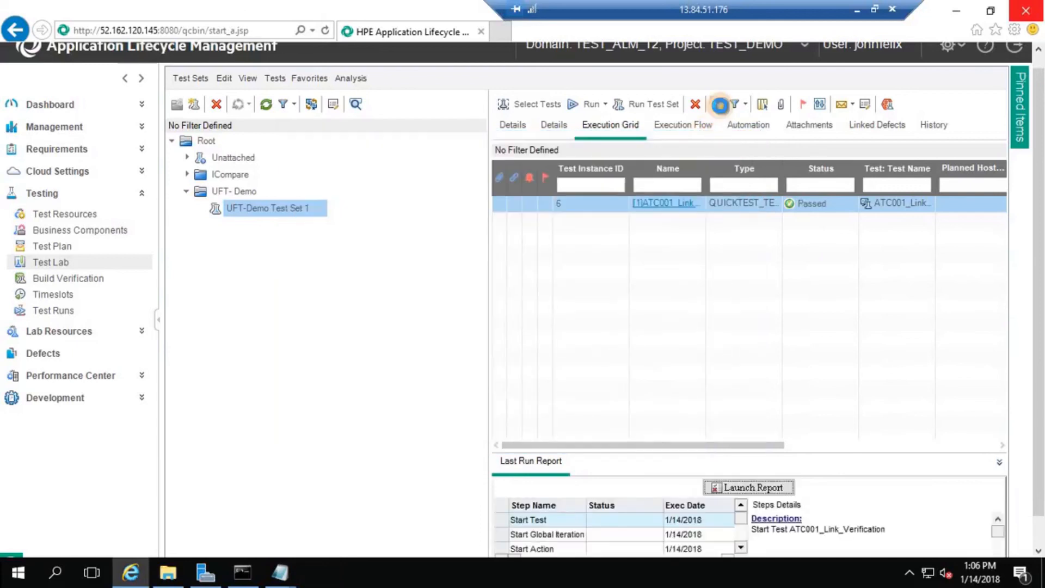
pyautogui.click(720, 106)
# Open the test instance's latest run and examine its step results.
pyautogui.click(667, 203)
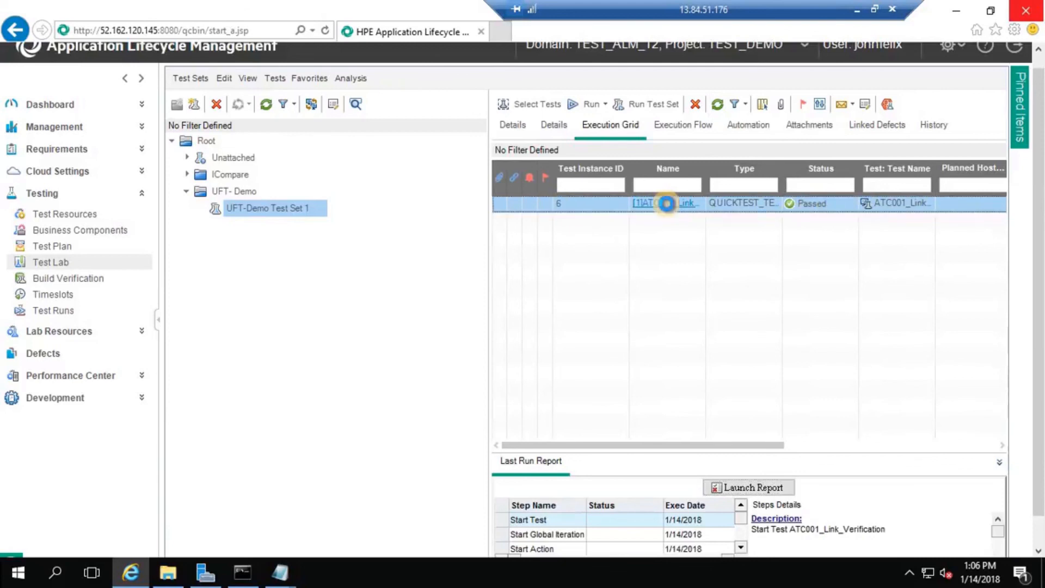
pyautogui.doubleClick(667, 203)
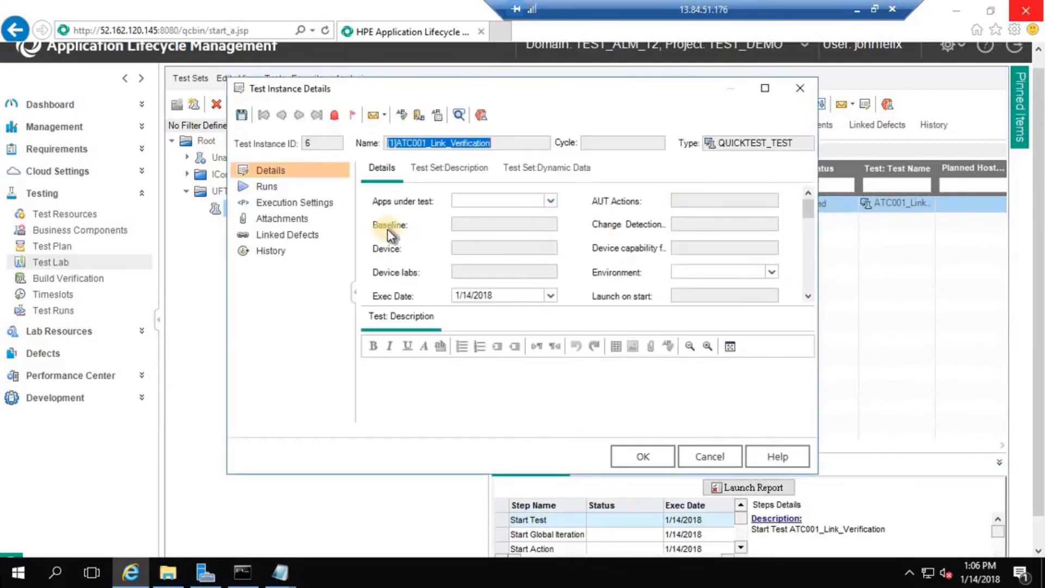
pyautogui.click(288, 187)
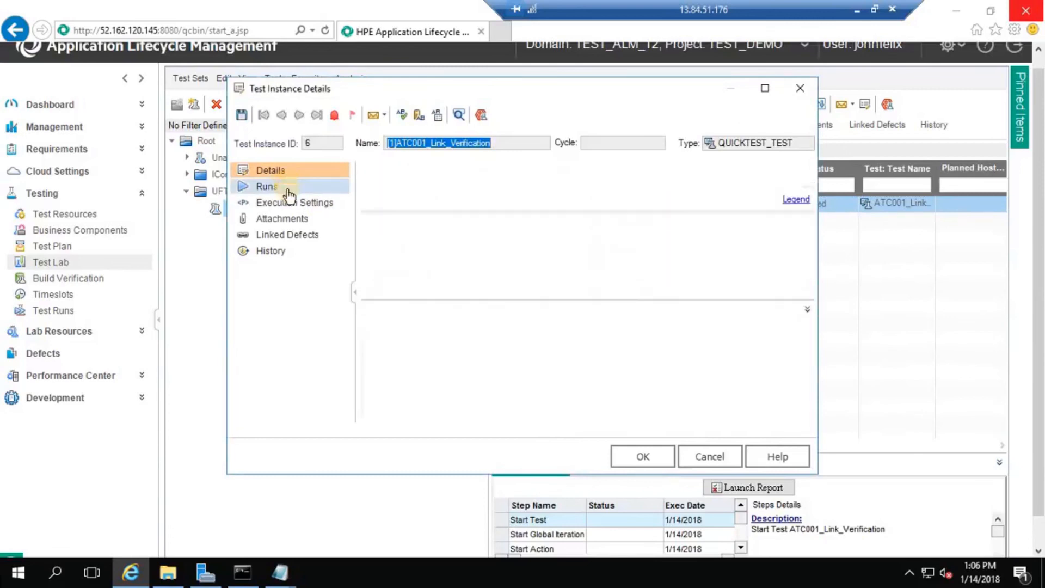
pyautogui.click(413, 271)
pyautogui.doubleClick(413, 270)
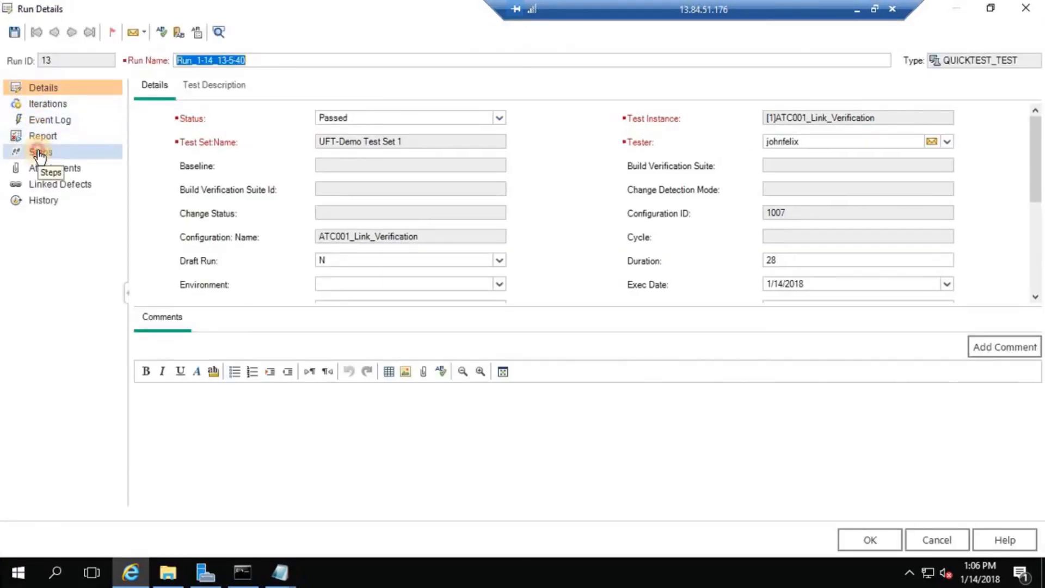
pyautogui.click(39, 154)
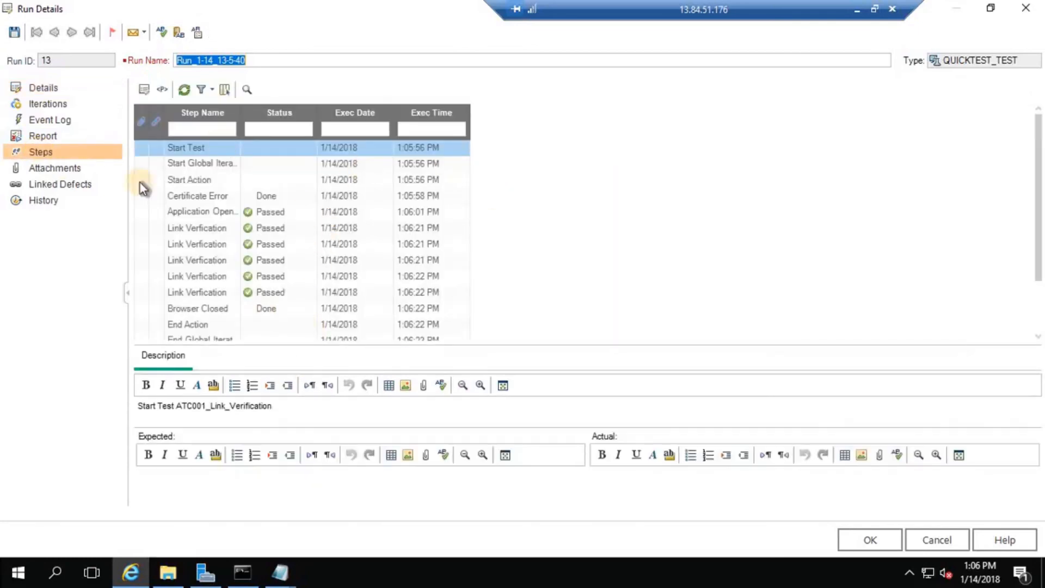
# Review the run's step report, close the run details and check the test instance in the execution grid.
pyautogui.click(49, 140)
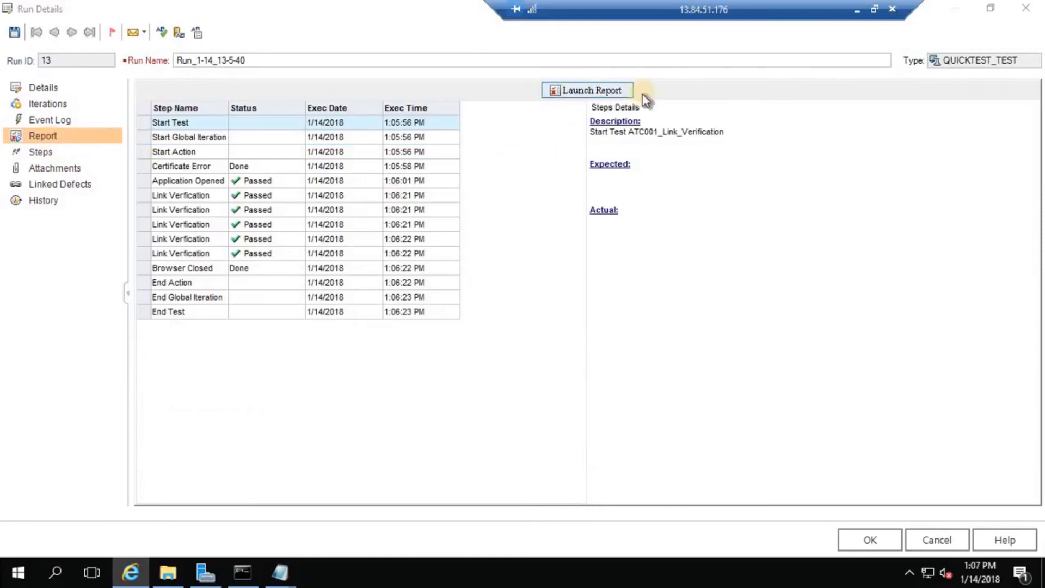
pyautogui.click(1037, 13)
pyautogui.click(690, 456)
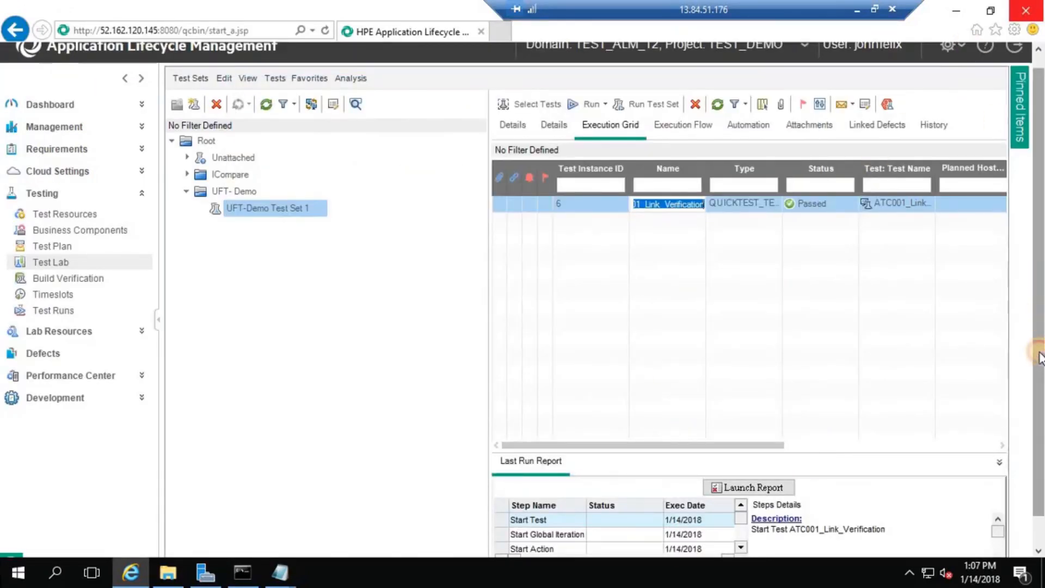
pyautogui.scroll(-1, 1041, 282)
pyautogui.scroll(1, 1039, 269)
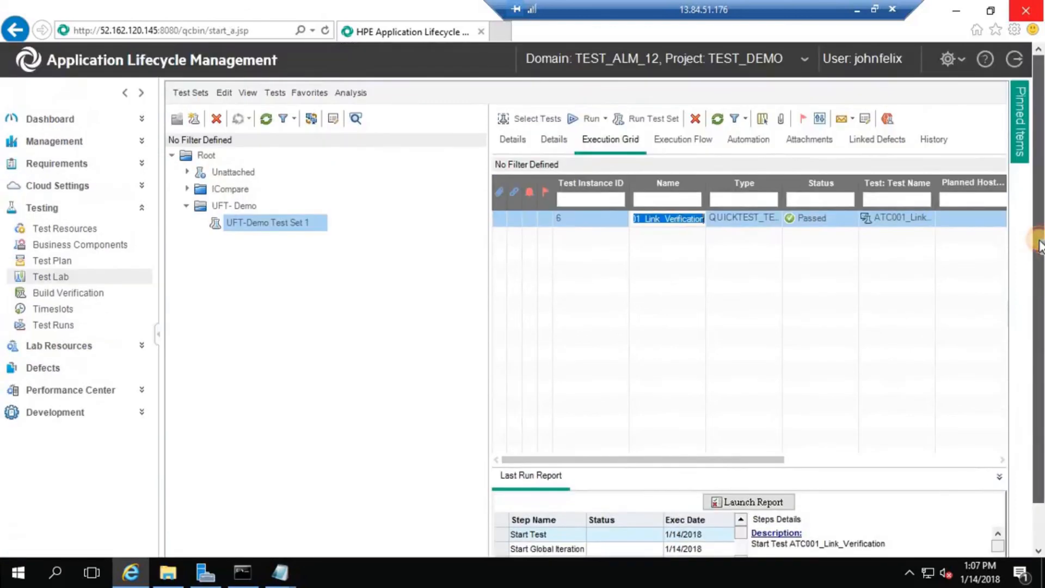
# Switch to HPE Unified Functional Testing, continuing with the current license and adding .NET, Mobile and Java to the selected Web add-in.
pyautogui.click(958, 11)
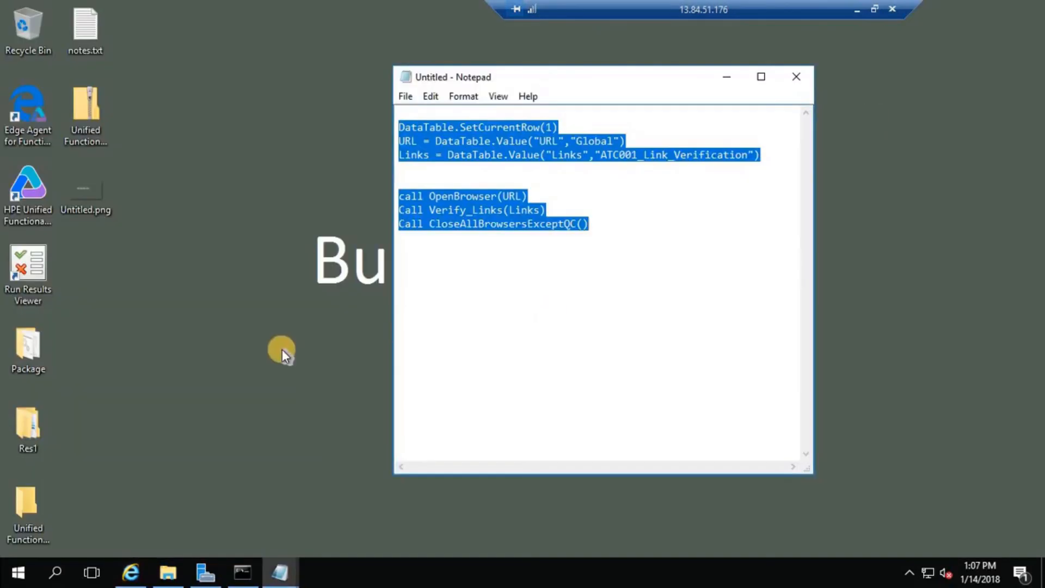
pyautogui.doubleClick(42, 188)
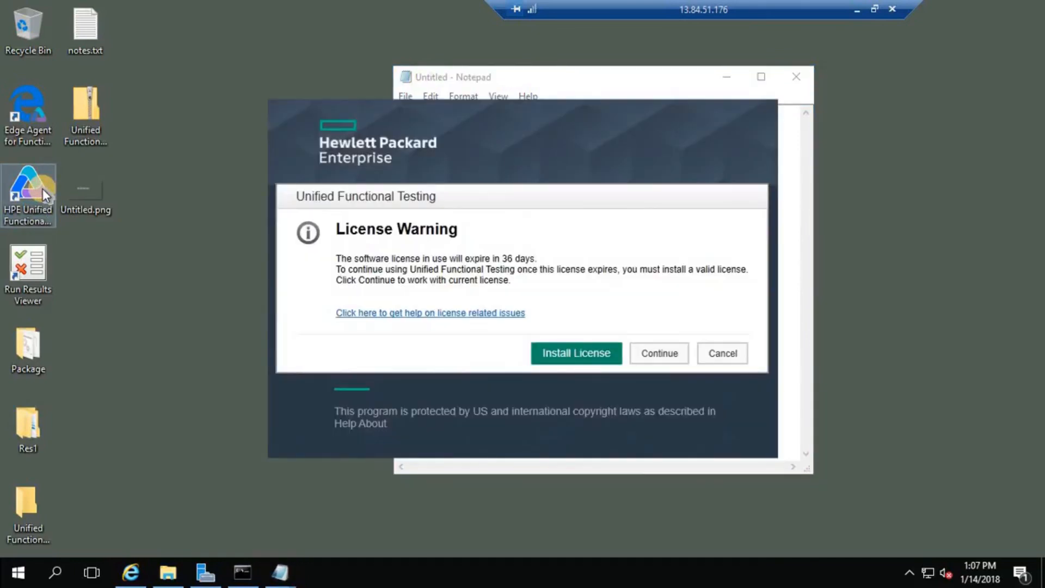
pyautogui.click(664, 352)
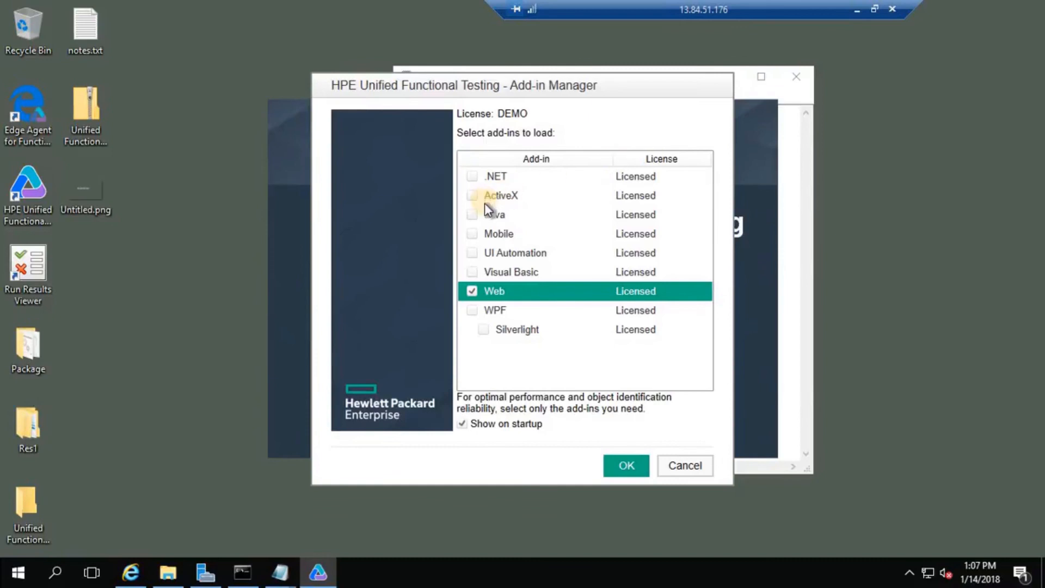
pyautogui.click(471, 177)
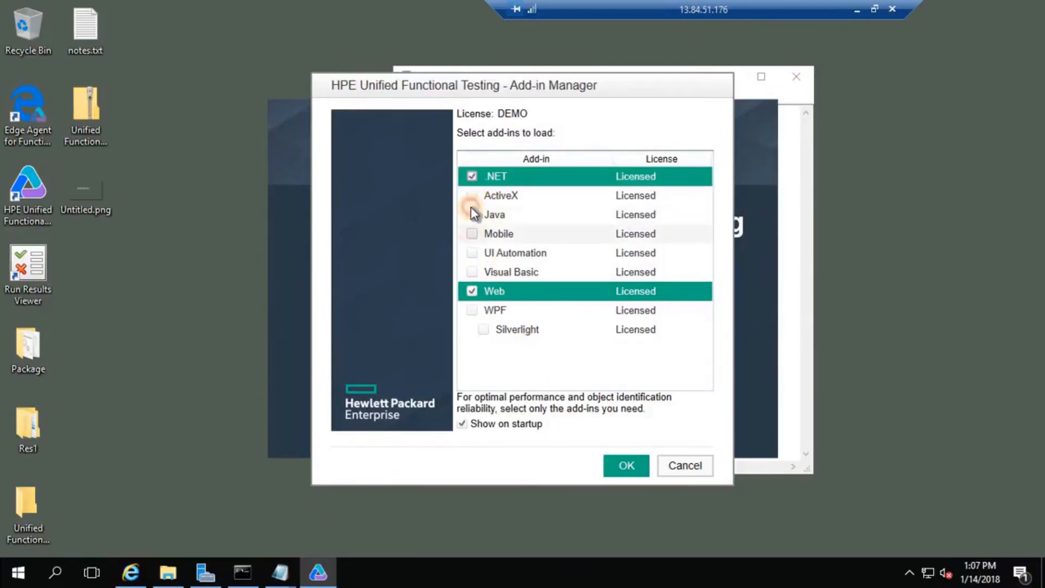
pyautogui.click(471, 233)
pyautogui.click(471, 213)
pyautogui.click(635, 466)
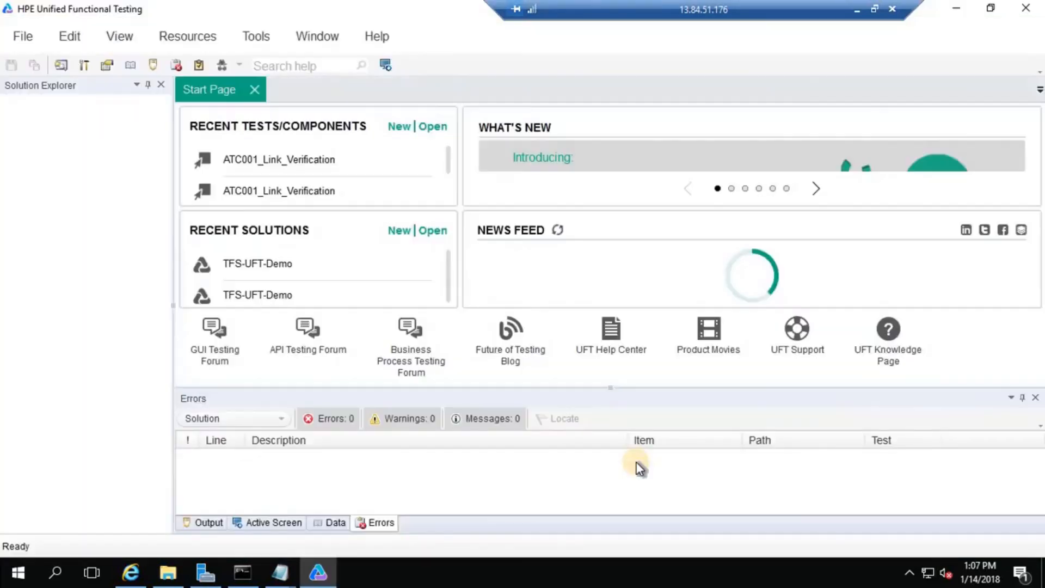
# Ensure Allow other HPE products to run tests and components is enabled in the GUI Testing run options, and close UFT.
pyautogui.click(261, 38)
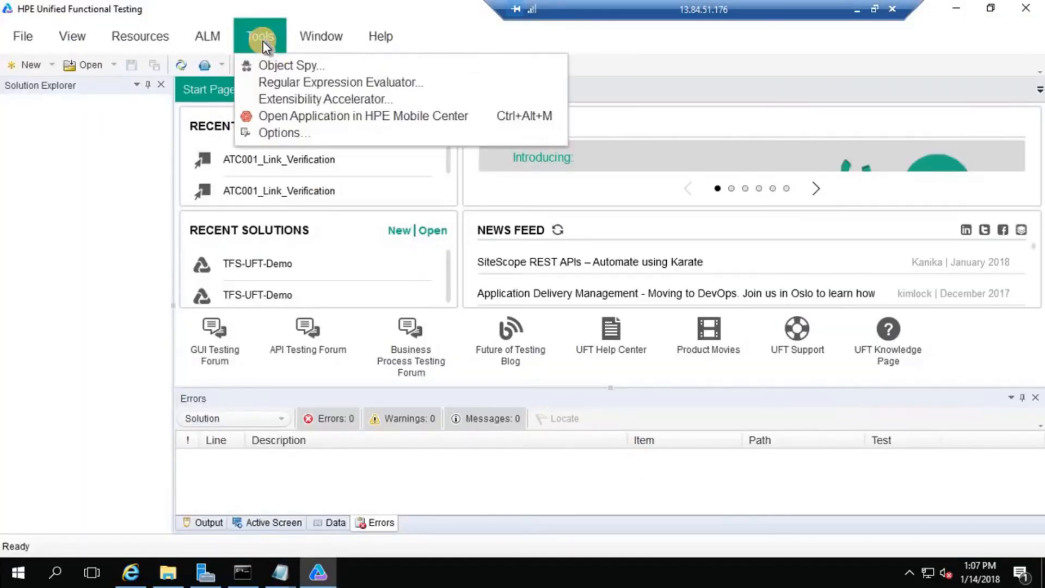
pyautogui.click(269, 135)
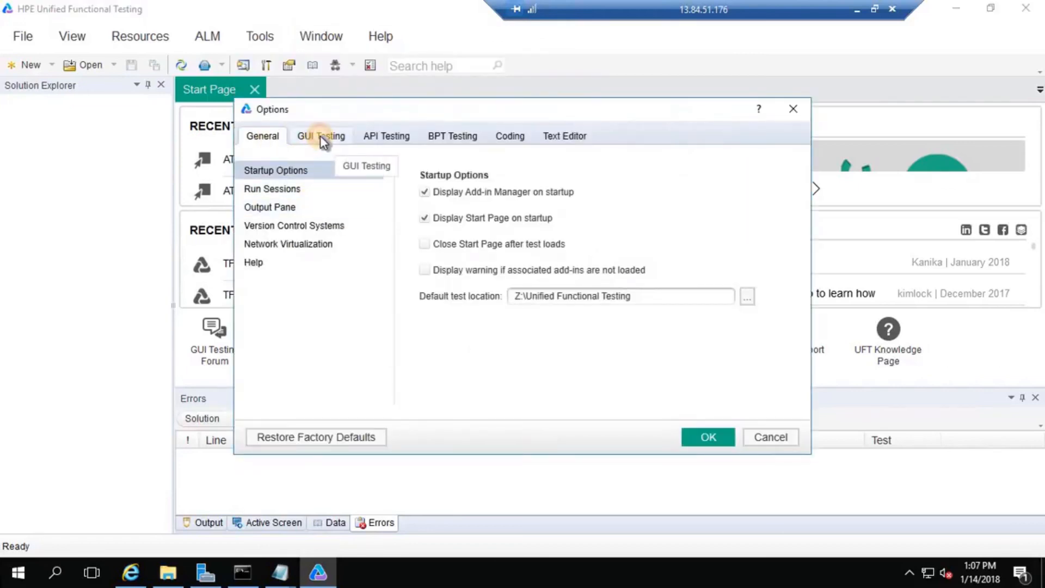
pyautogui.click(320, 135)
pyautogui.click(291, 188)
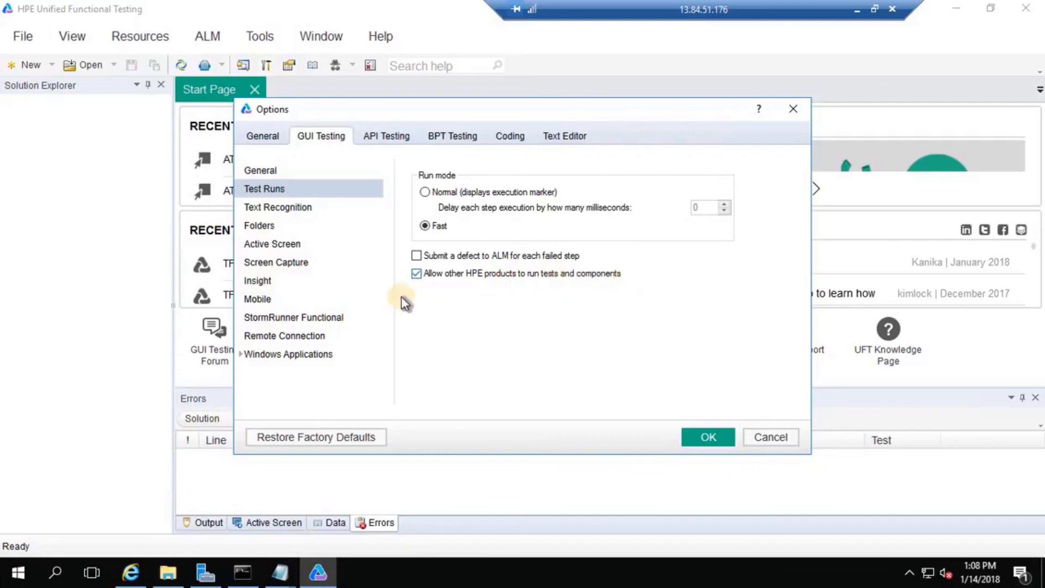
pyautogui.click(421, 275)
pyautogui.click(417, 275)
pyautogui.click(707, 439)
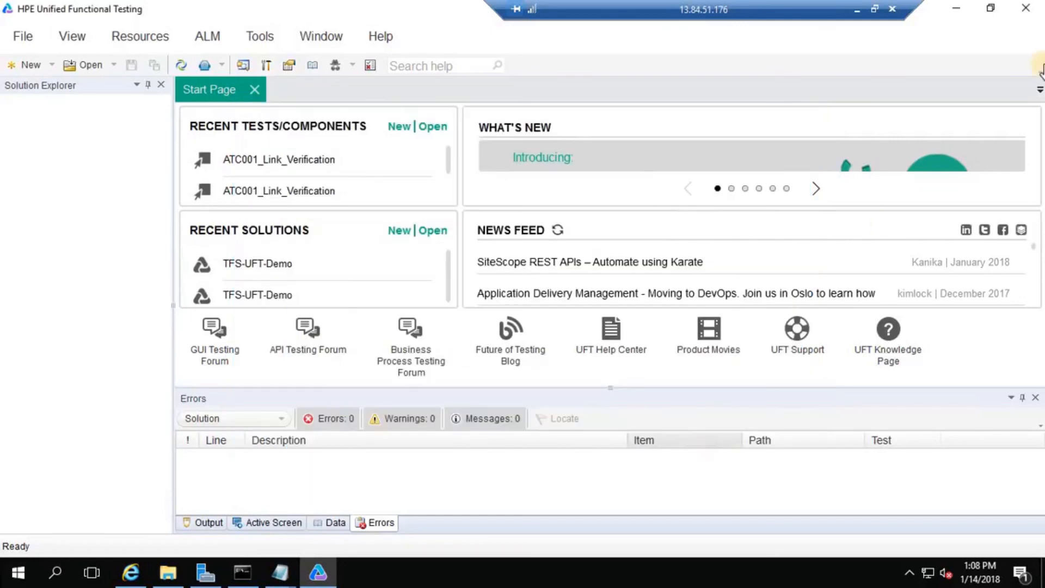
pyautogui.click(1025, 10)
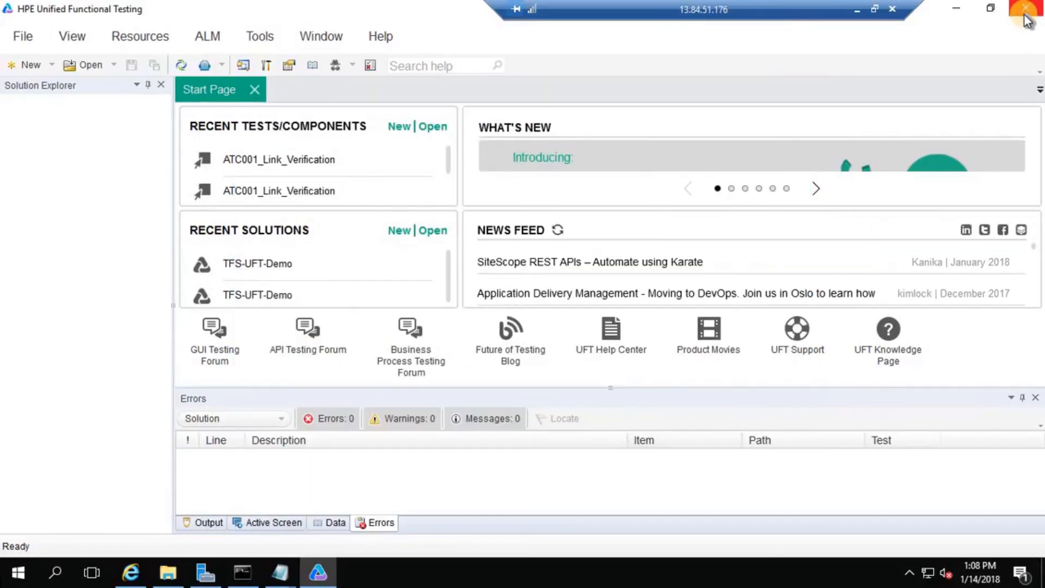
# Minimize Notepad and the remote session, and show the closing Thanks for Watching slide in the PowerPoint presentation.
pyautogui.click(721, 77)
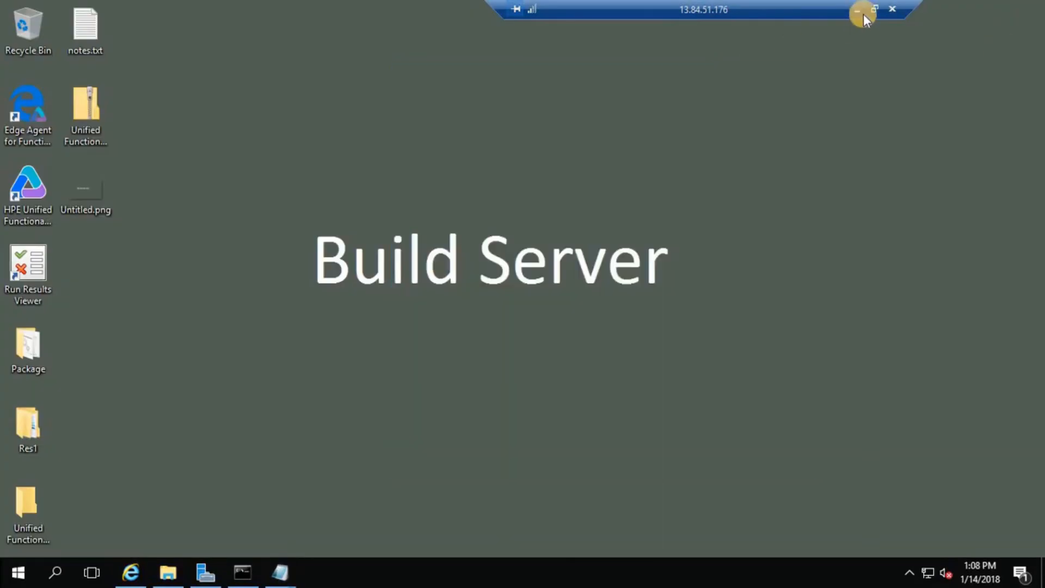
pyautogui.click(862, 11)
pyautogui.scroll(-3, 110, 458)
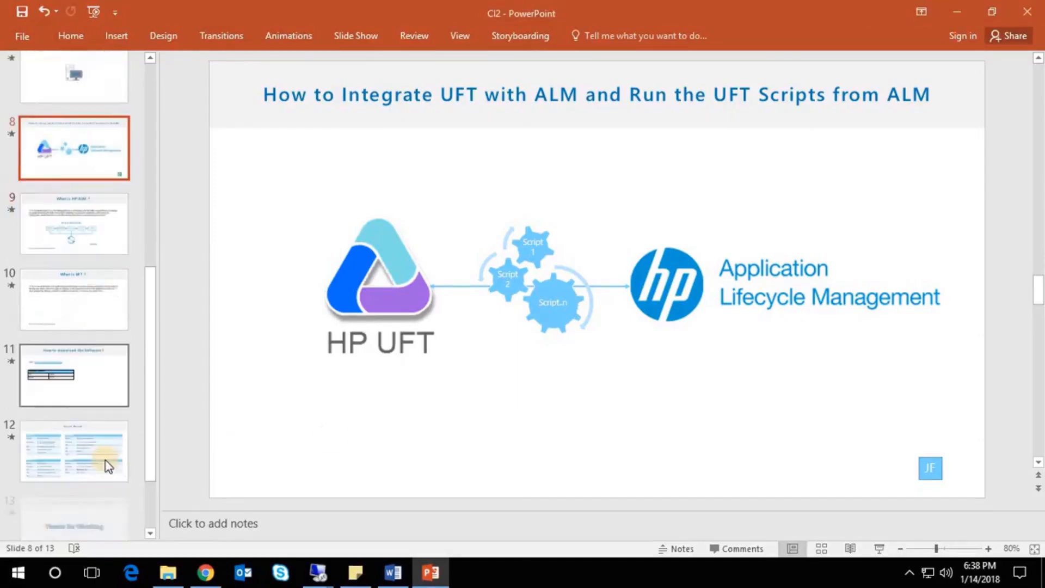
pyautogui.click(82, 483)
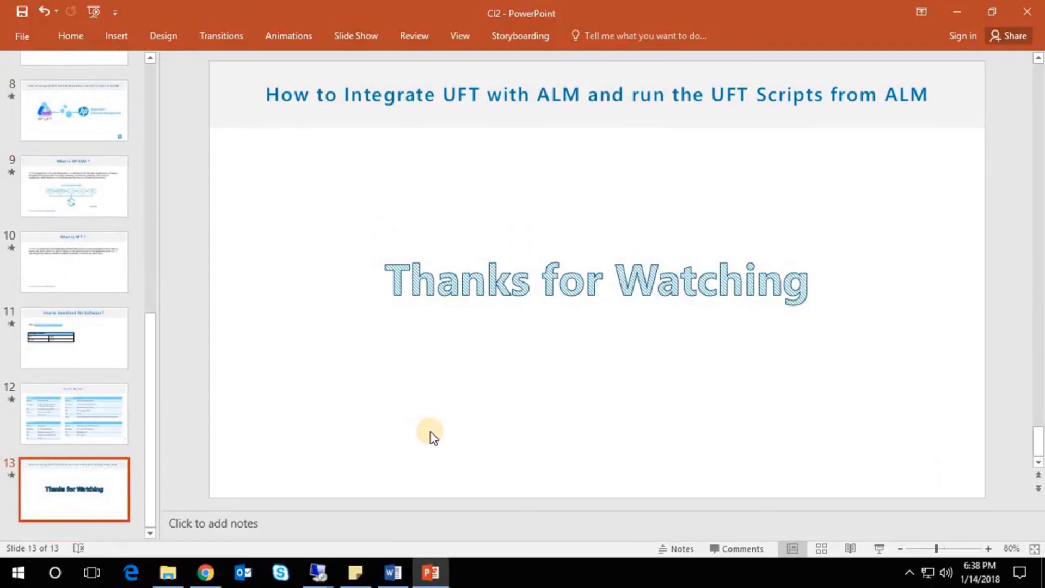